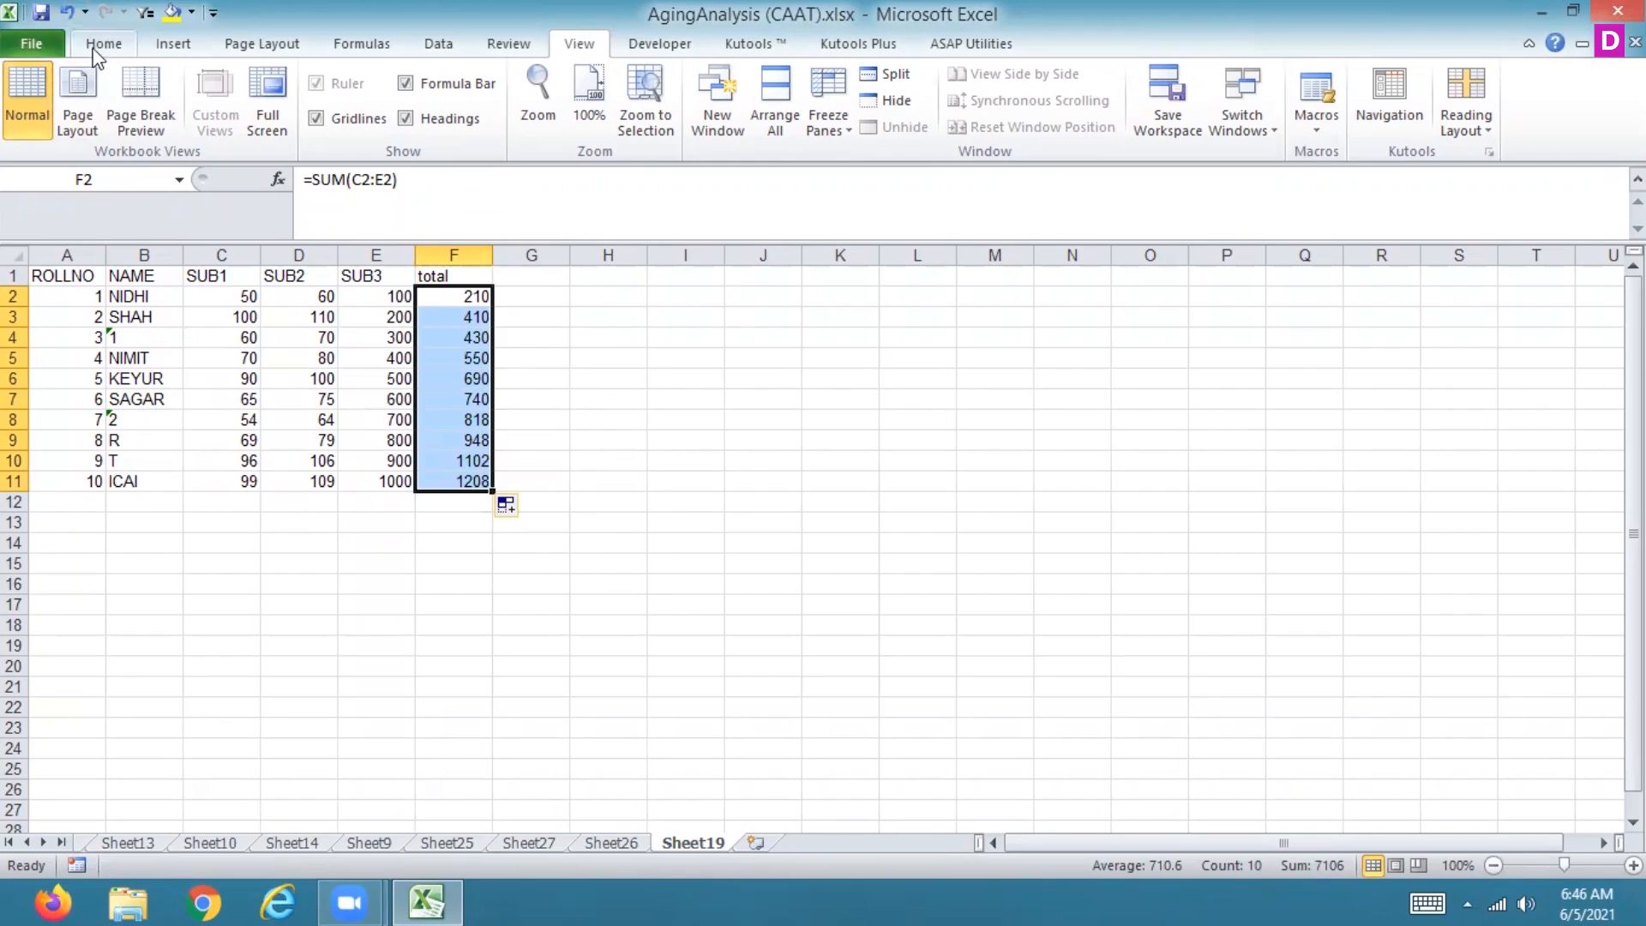
# Step: Enter the header sparkline in cell G1
pyautogui.click(365, 48)
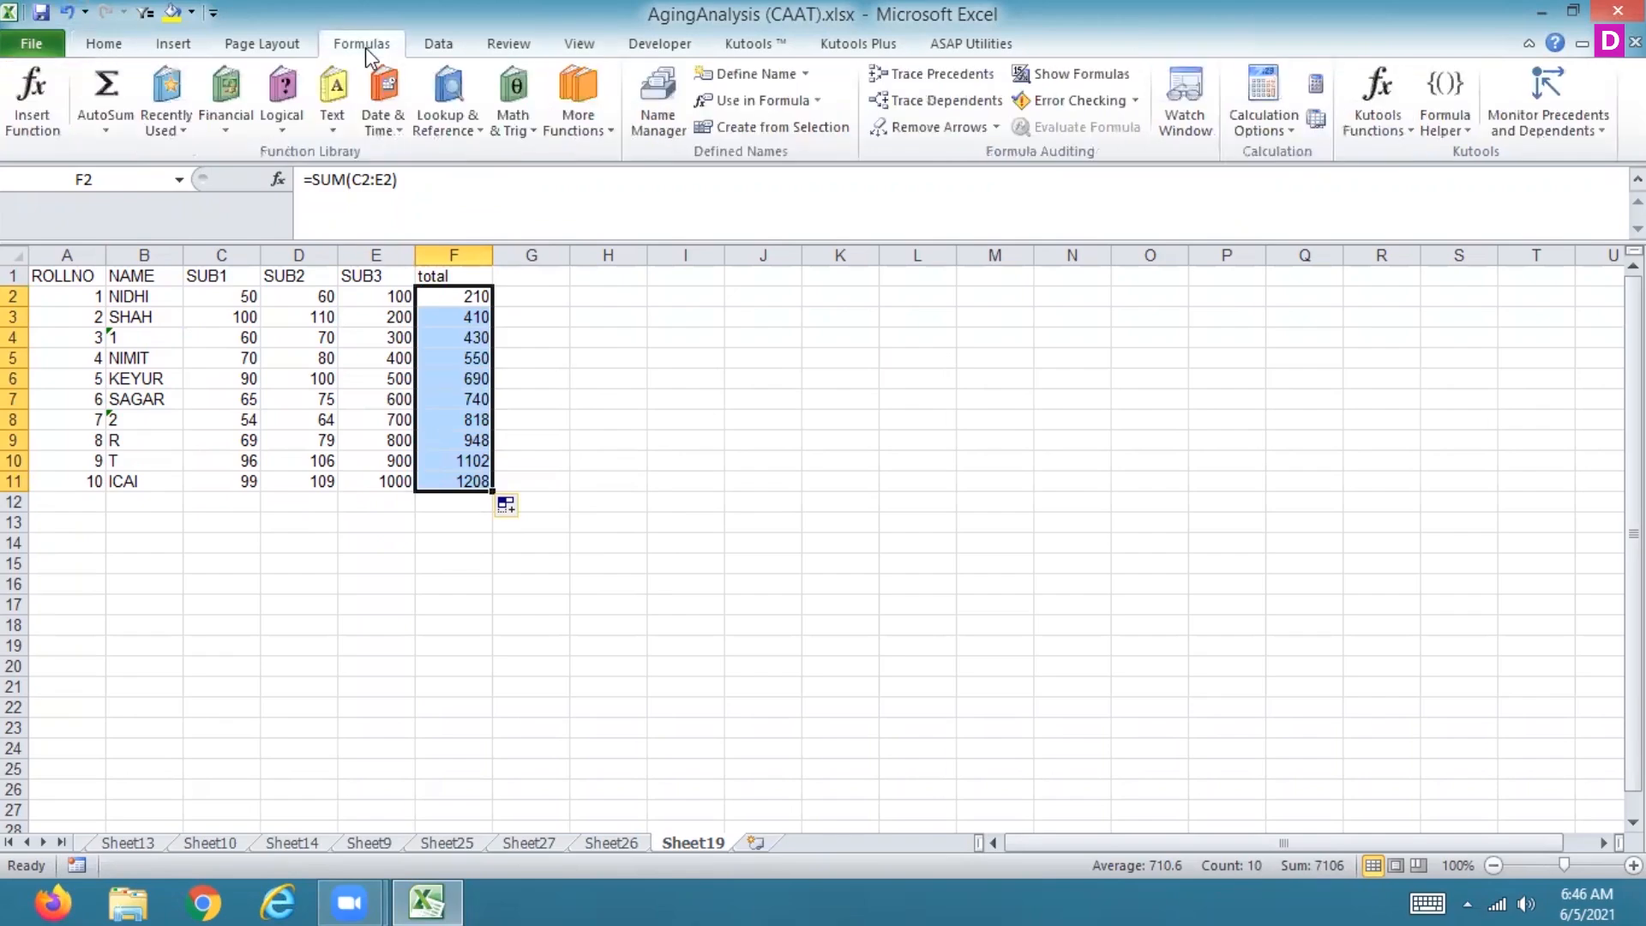
pyautogui.click(169, 50)
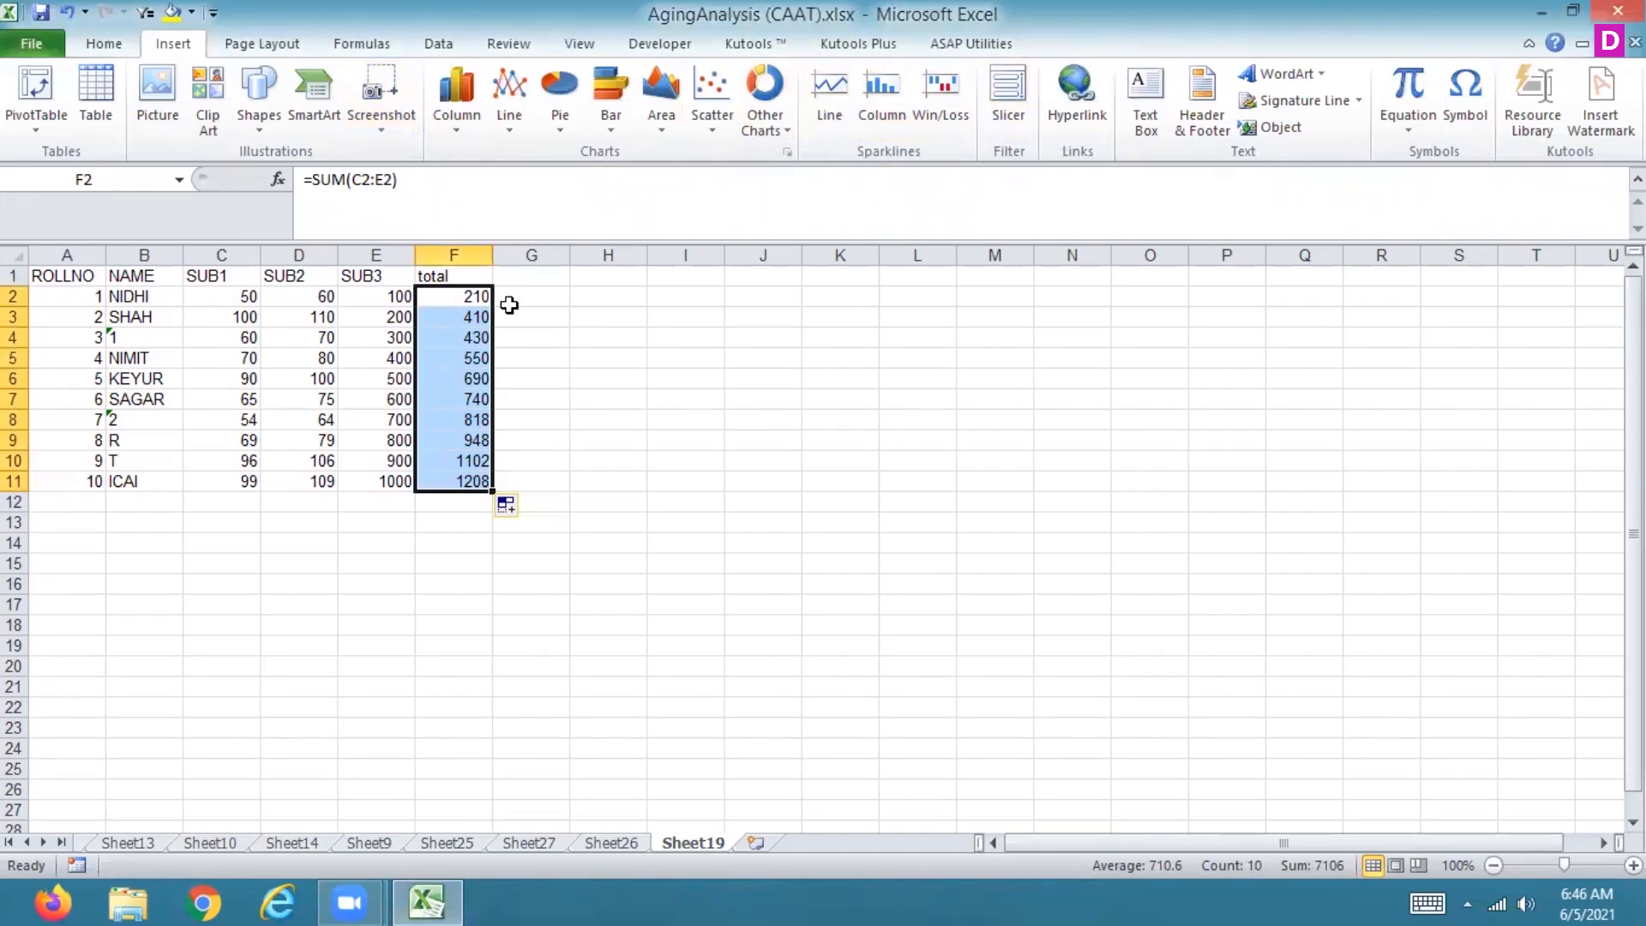
pyautogui.click(515, 300)
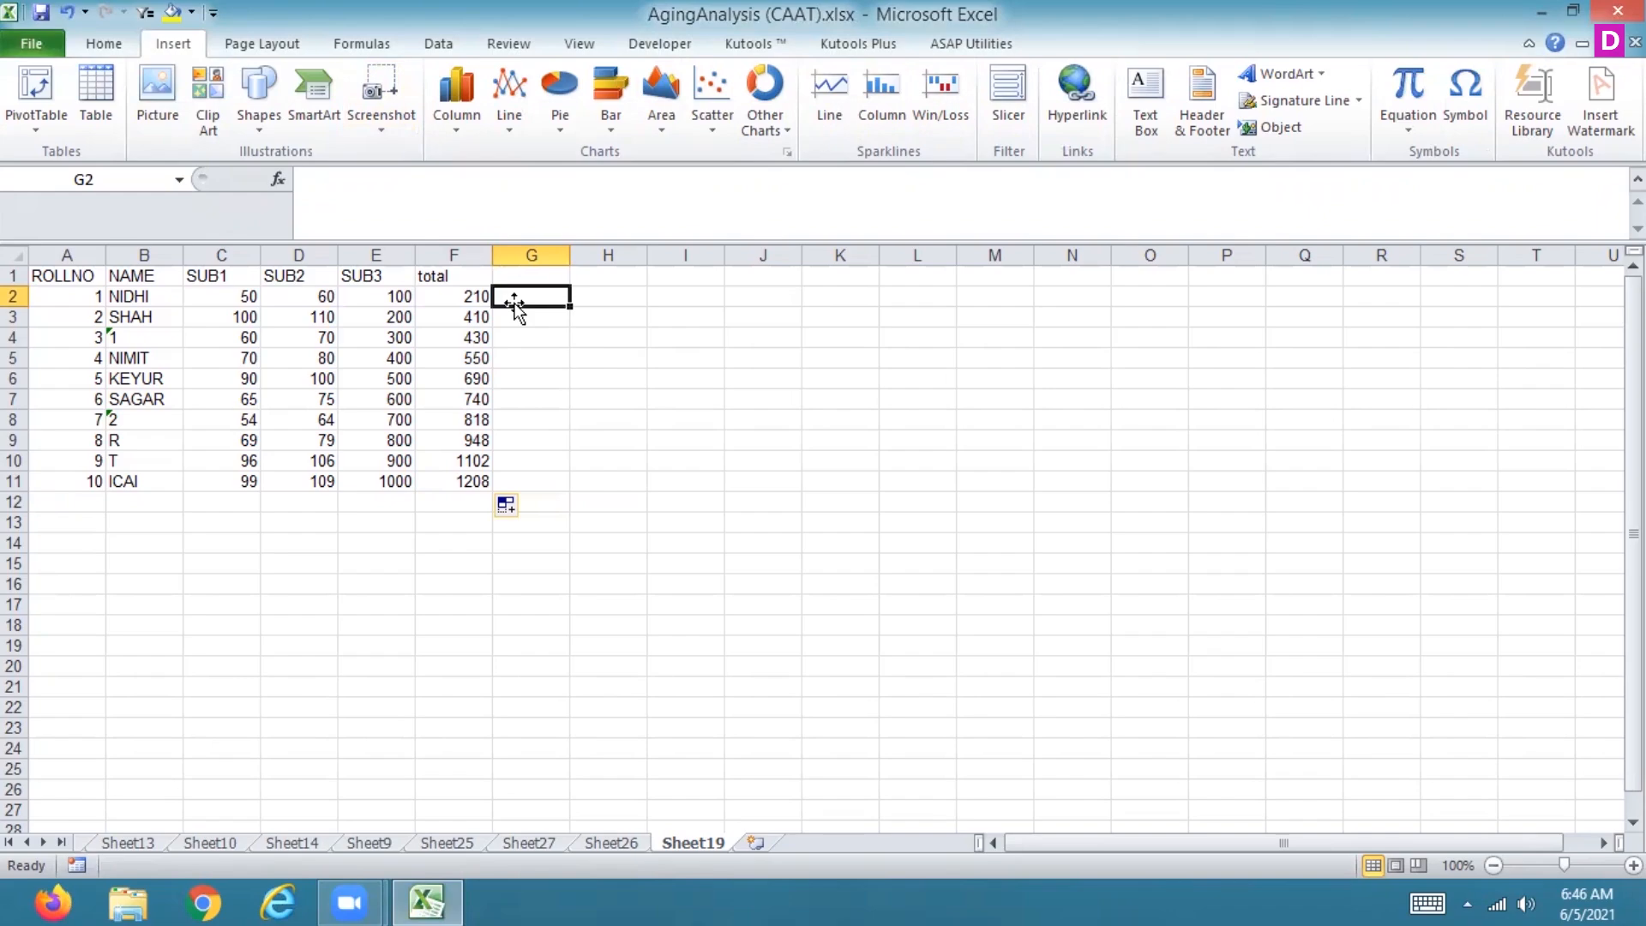
pyautogui.press('Up')
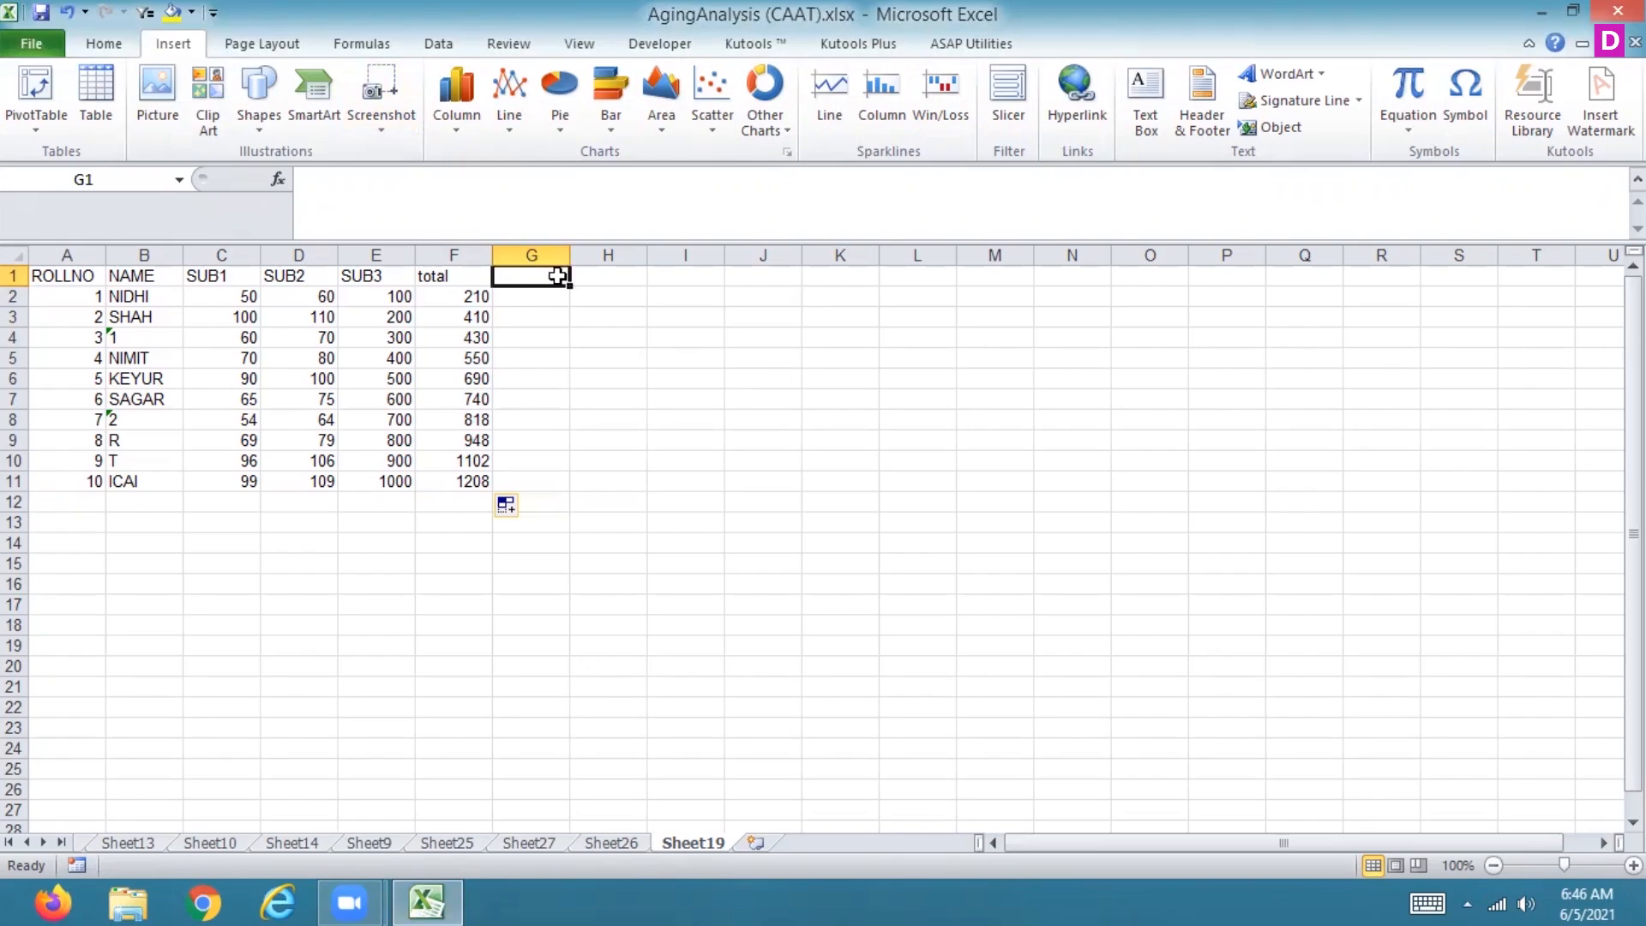
pyautogui.write('spar')
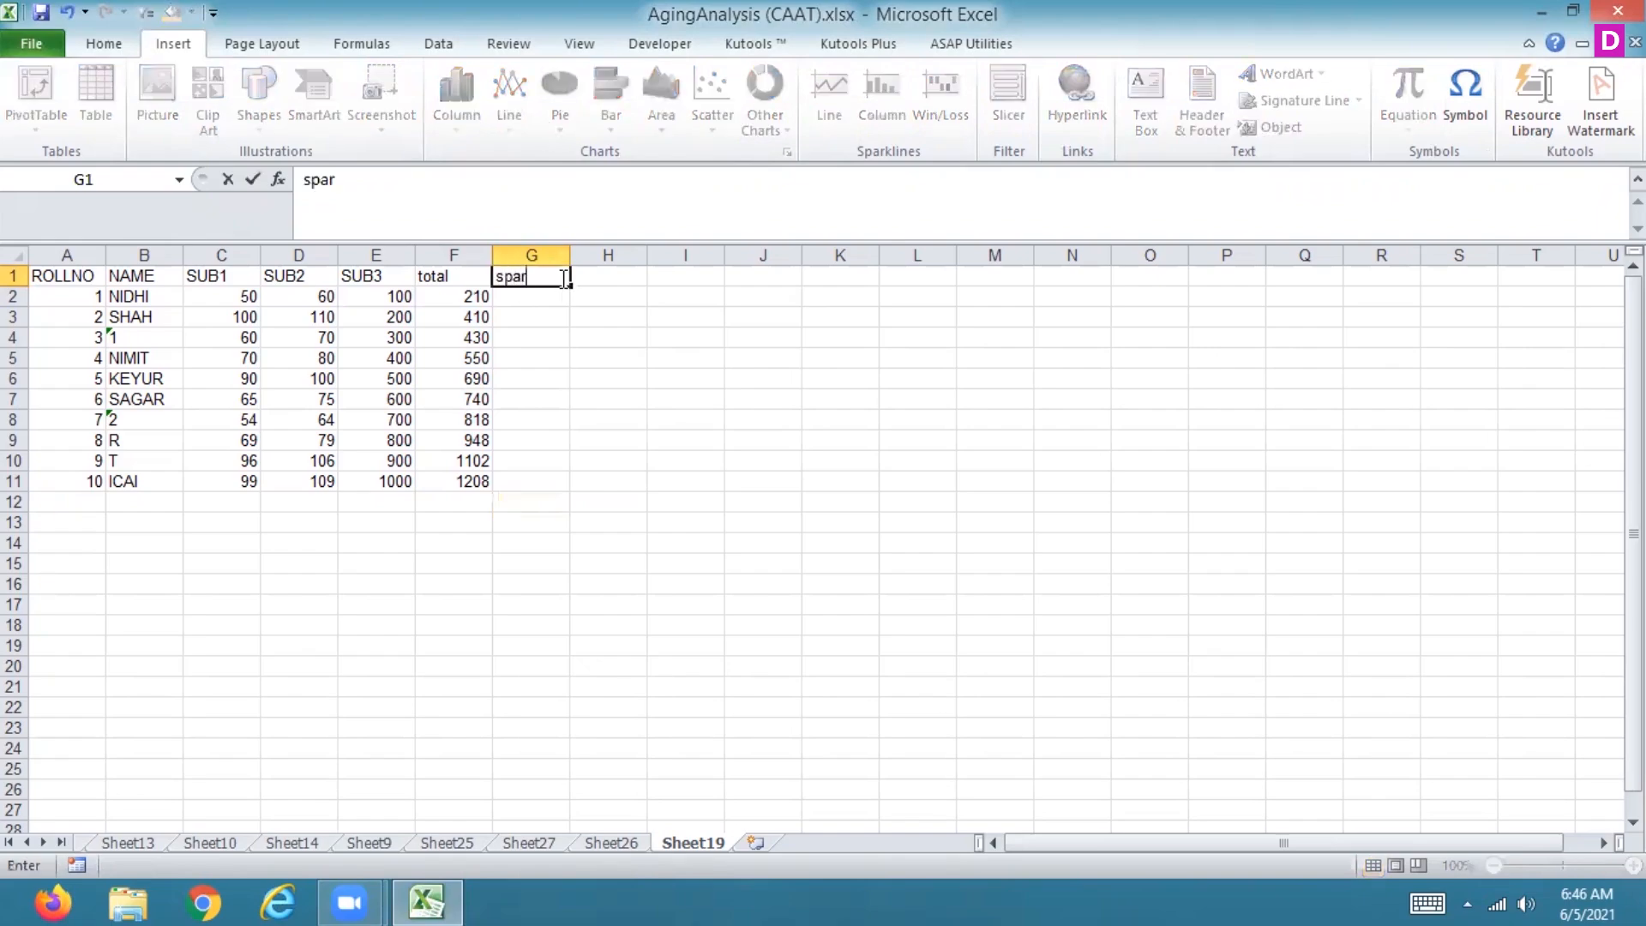
pyautogui.write('kline')
pyautogui.press('Return')
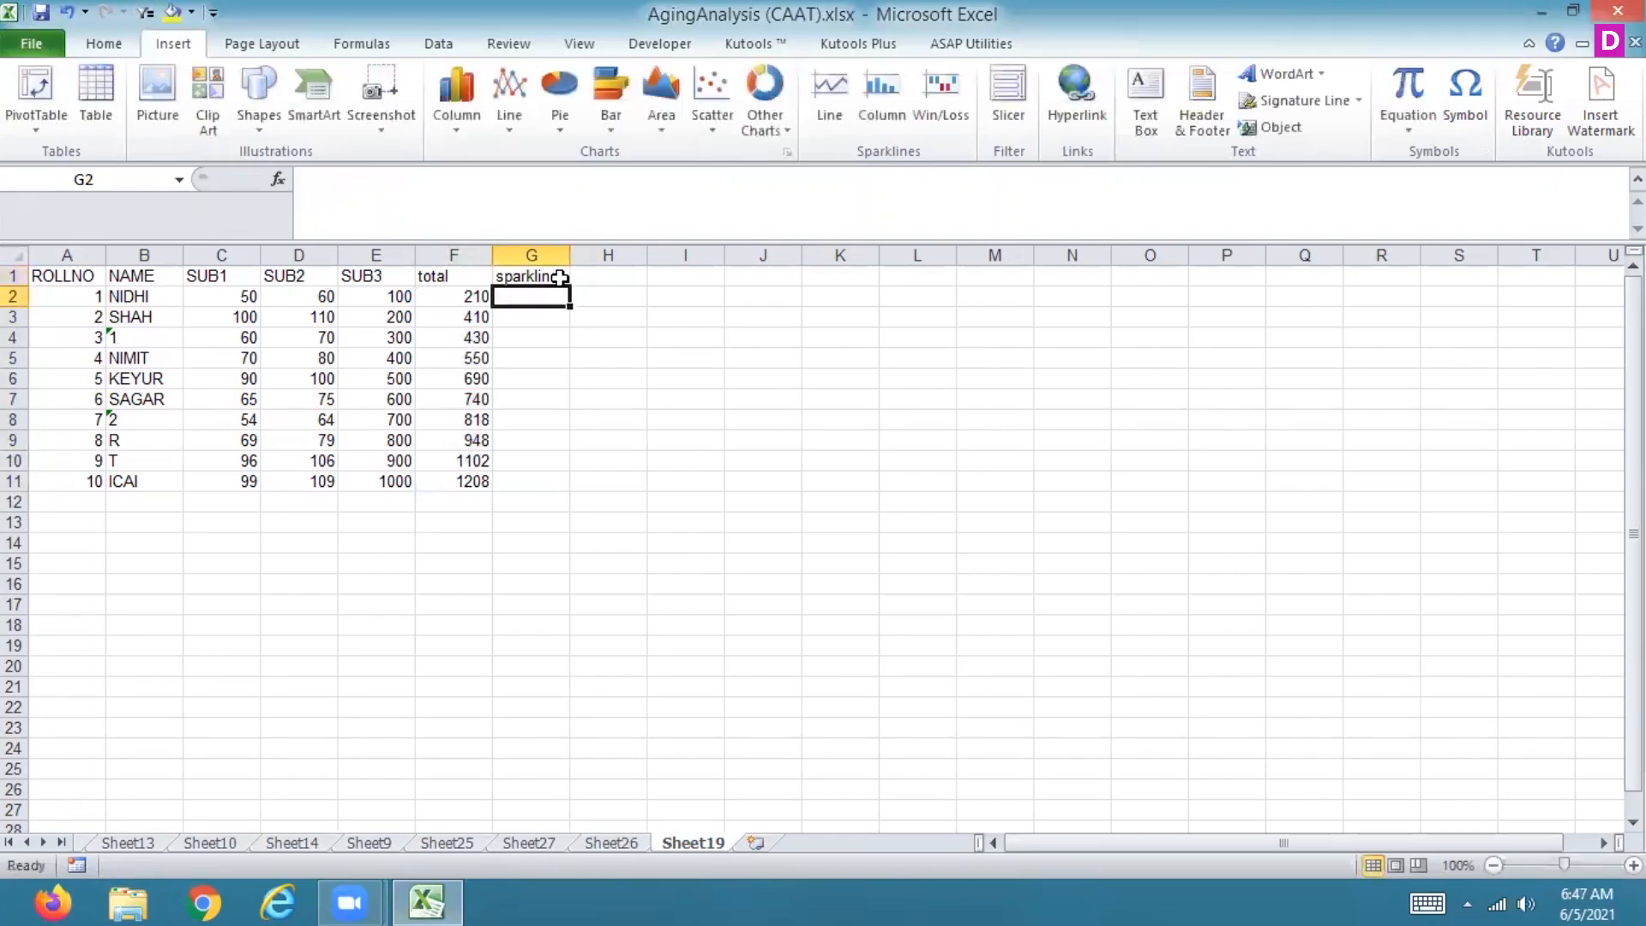
# Step: Insert a line sparkline in G2 using the data range C2:E2
pyautogui.click(833, 92)
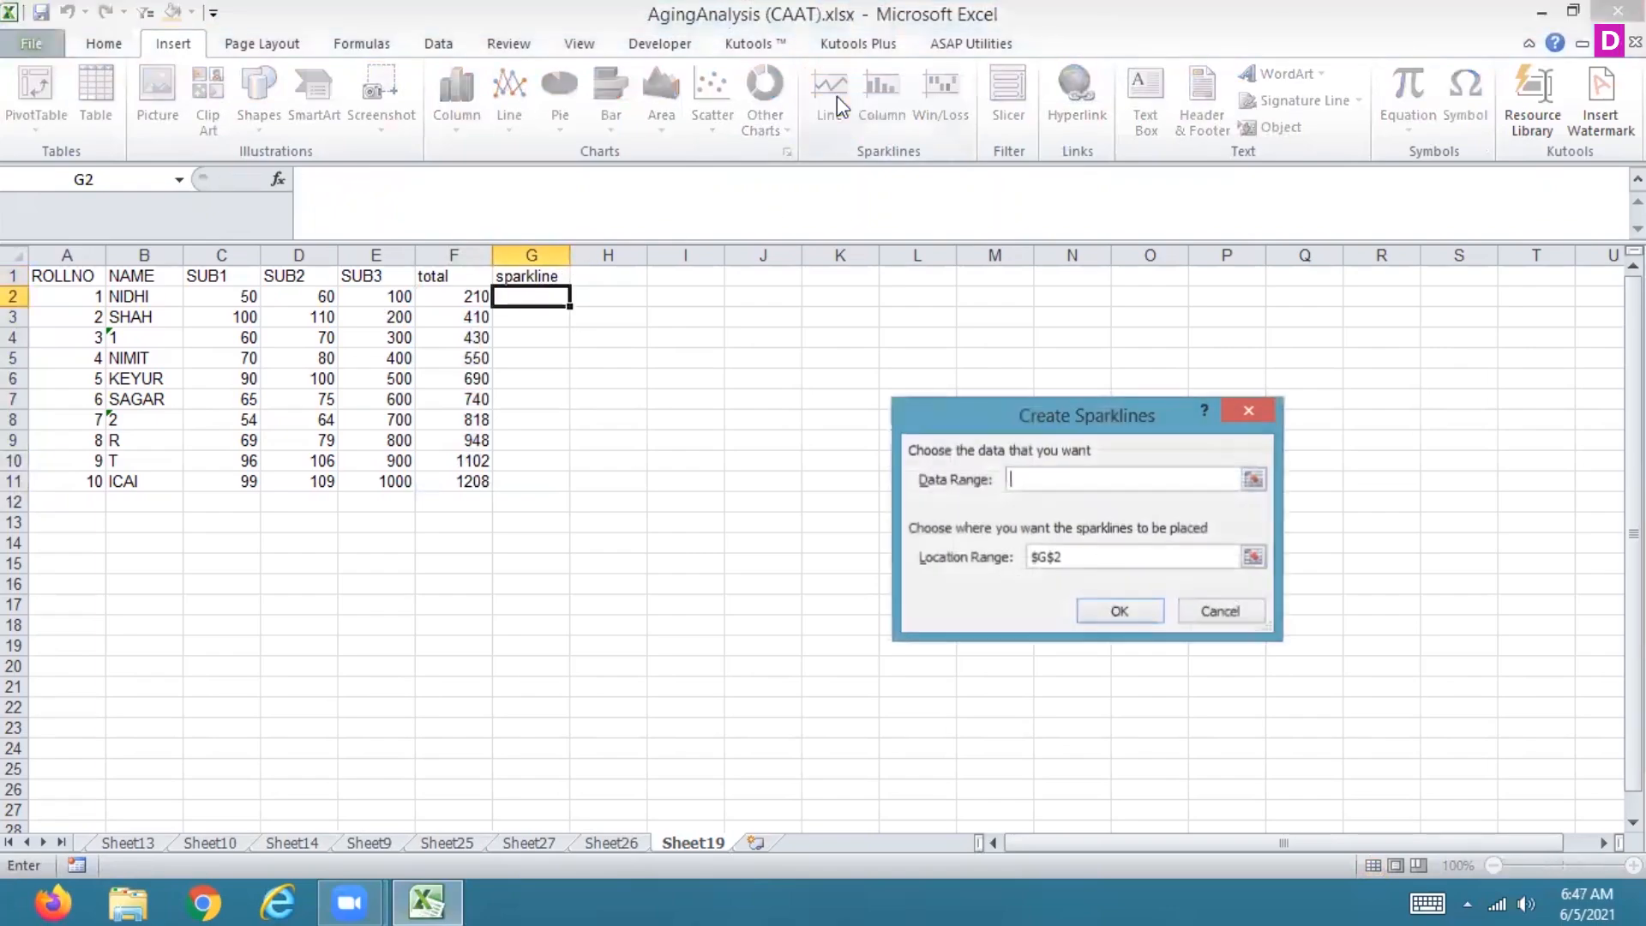
pyautogui.click(1253, 481)
pyautogui.moveTo(231, 294); pyautogui.dragTo(367, 298)
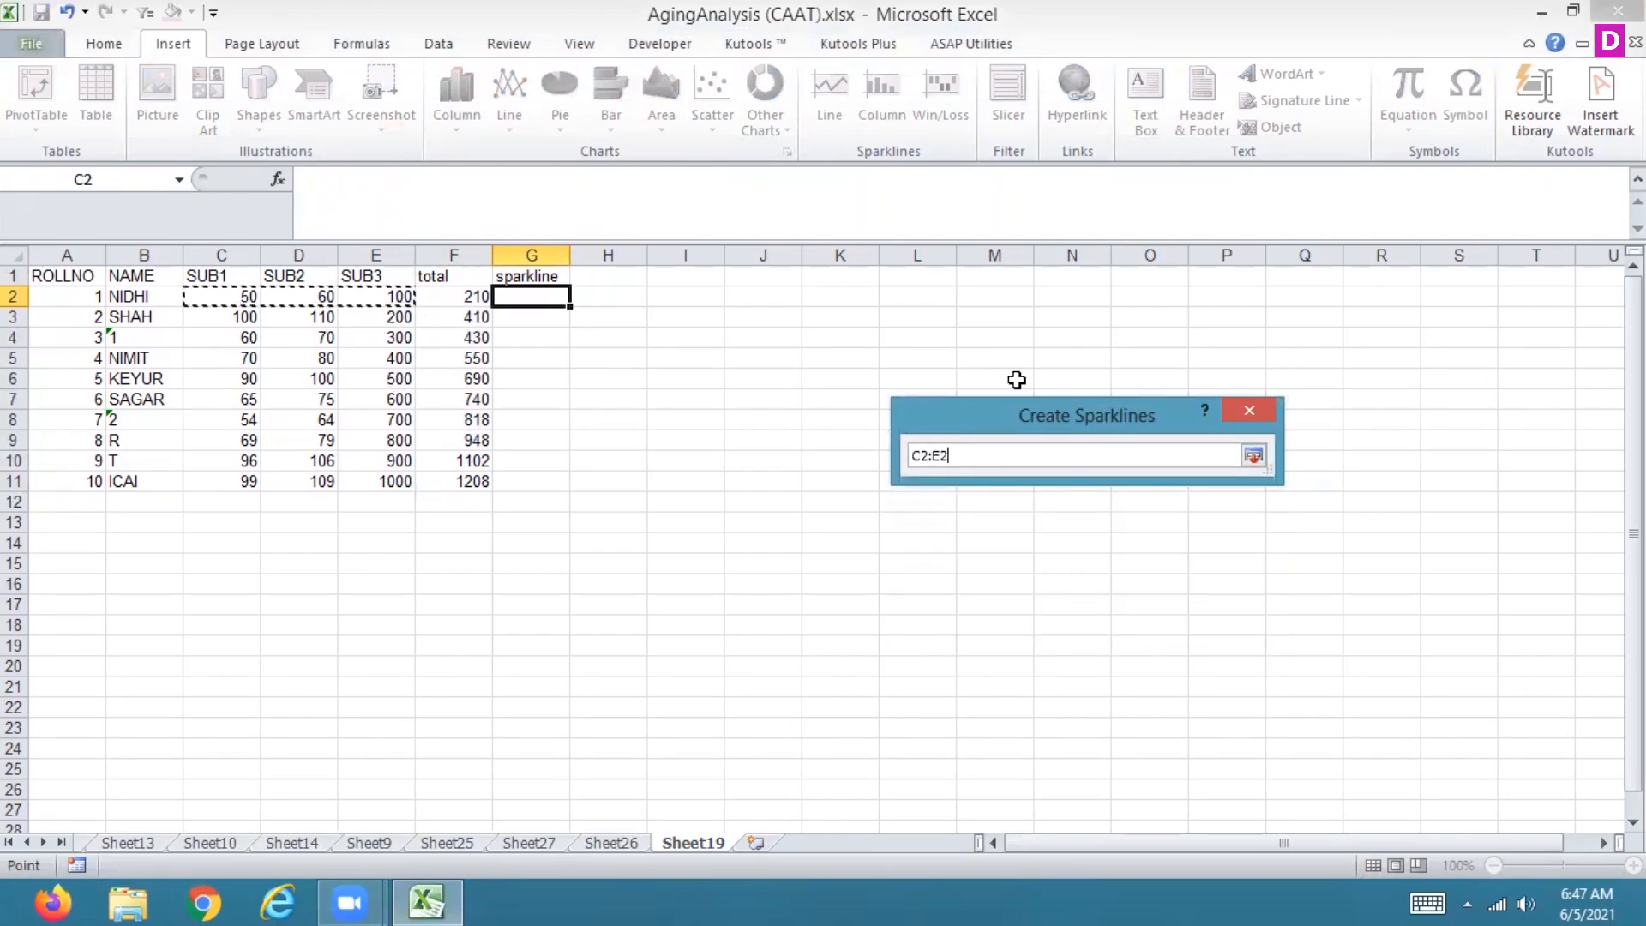
pyautogui.click(1254, 456)
pyautogui.click(1127, 619)
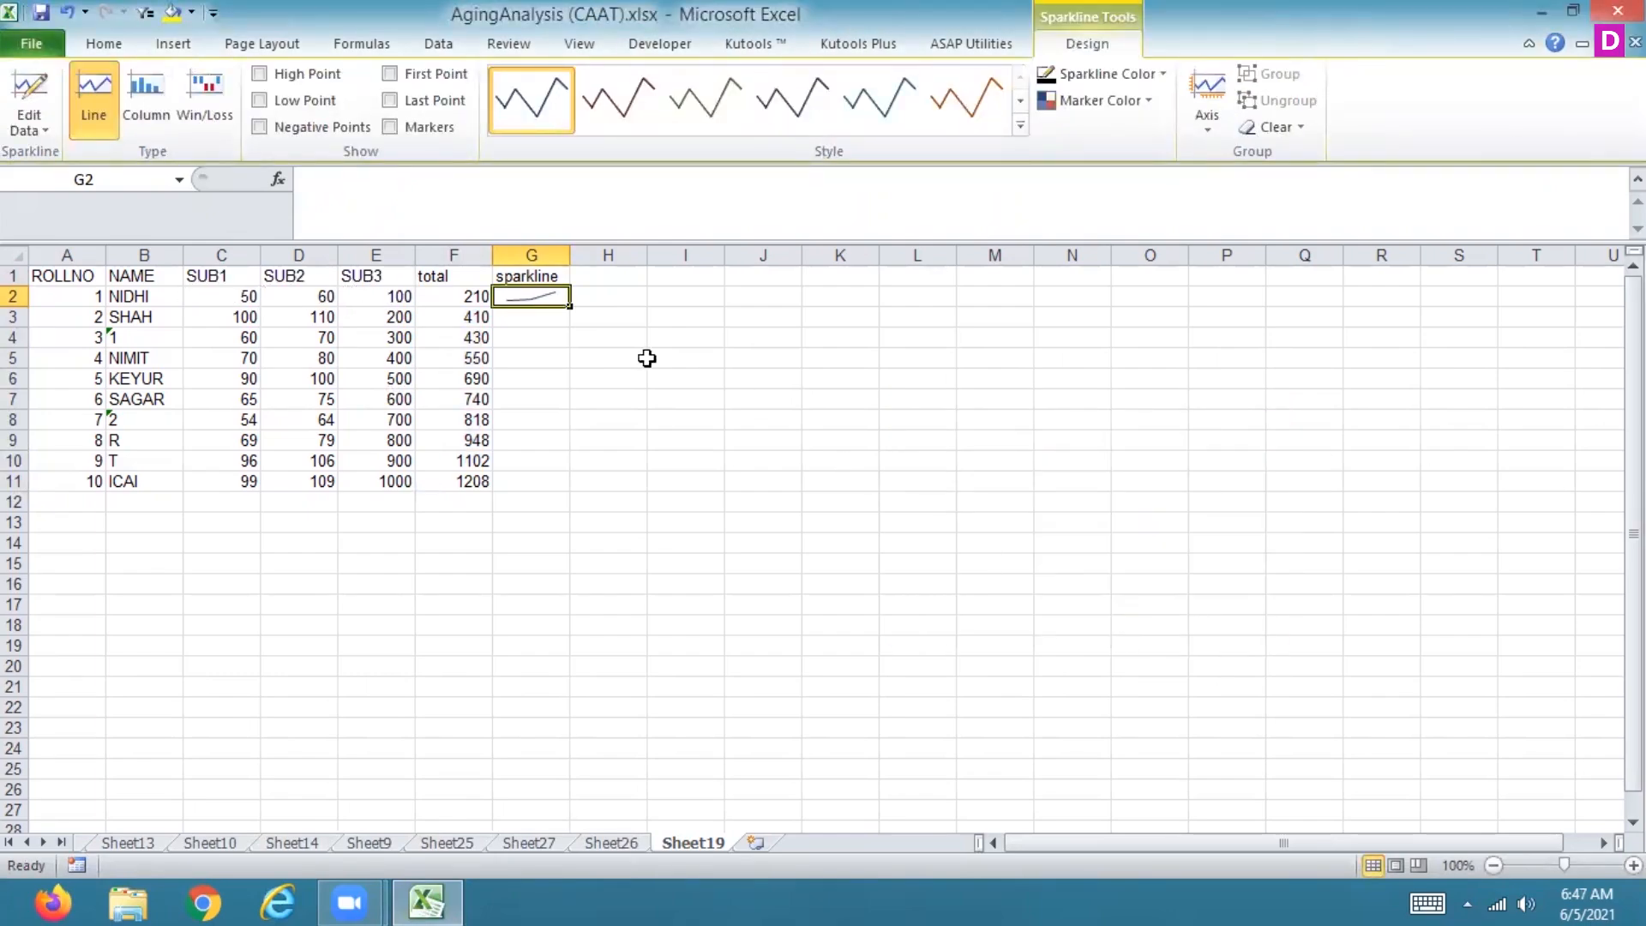
# Step: Extend the sparkline from G2 down through G11
pyautogui.moveTo(570, 254); pyautogui.dragTo(559, 491)
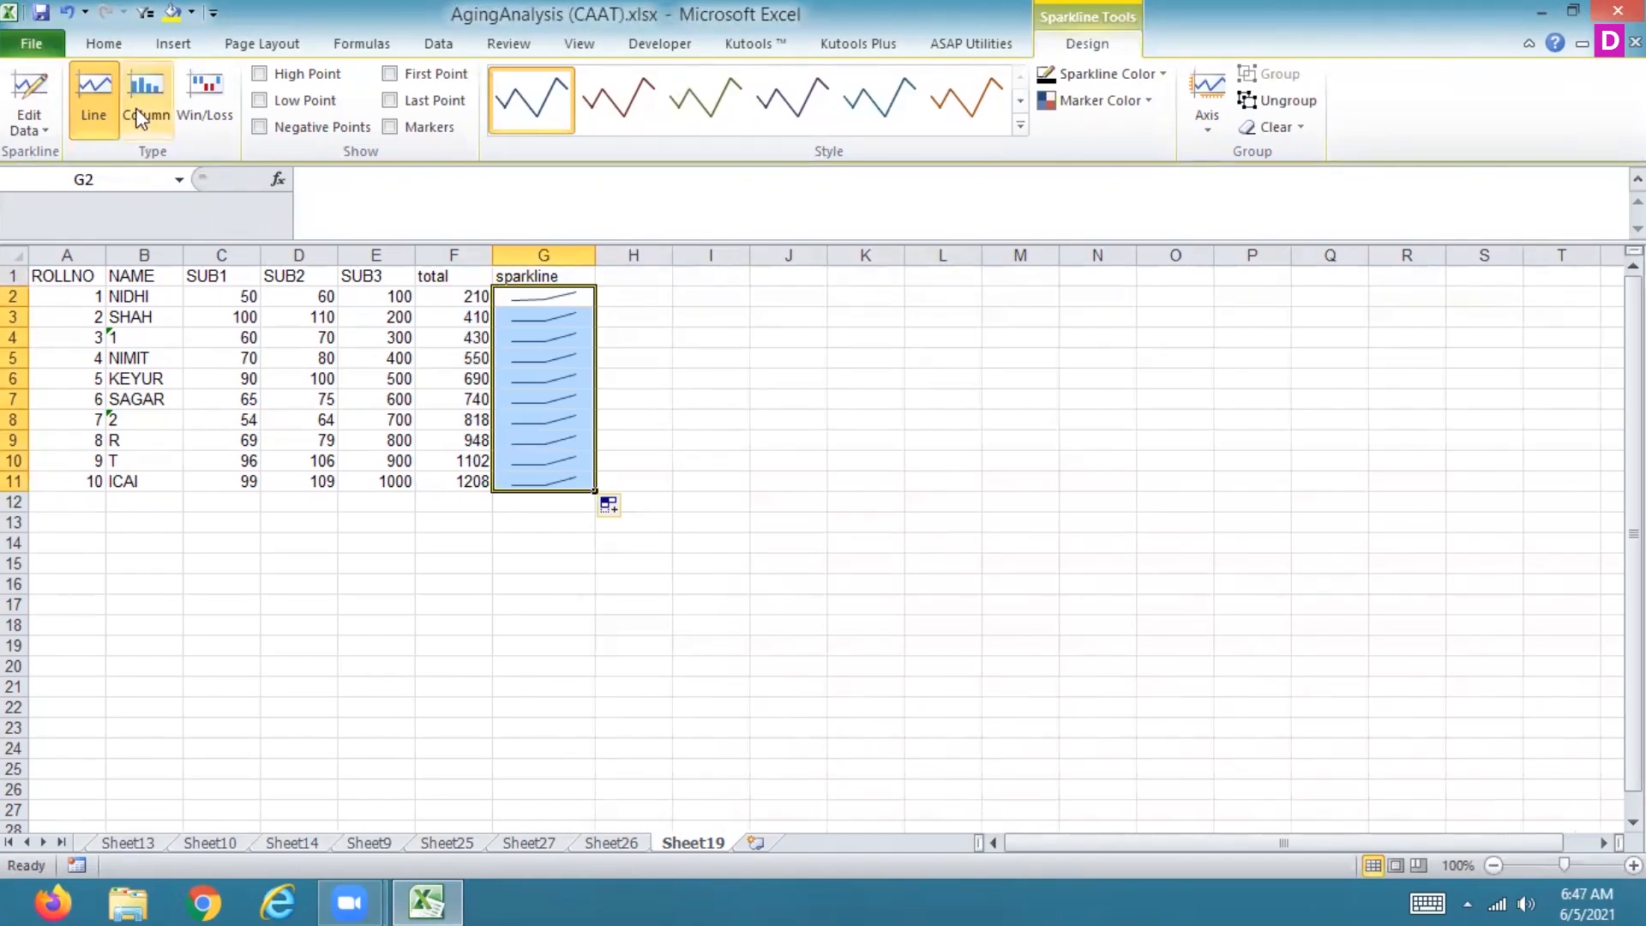
pyautogui.click(44, 129)
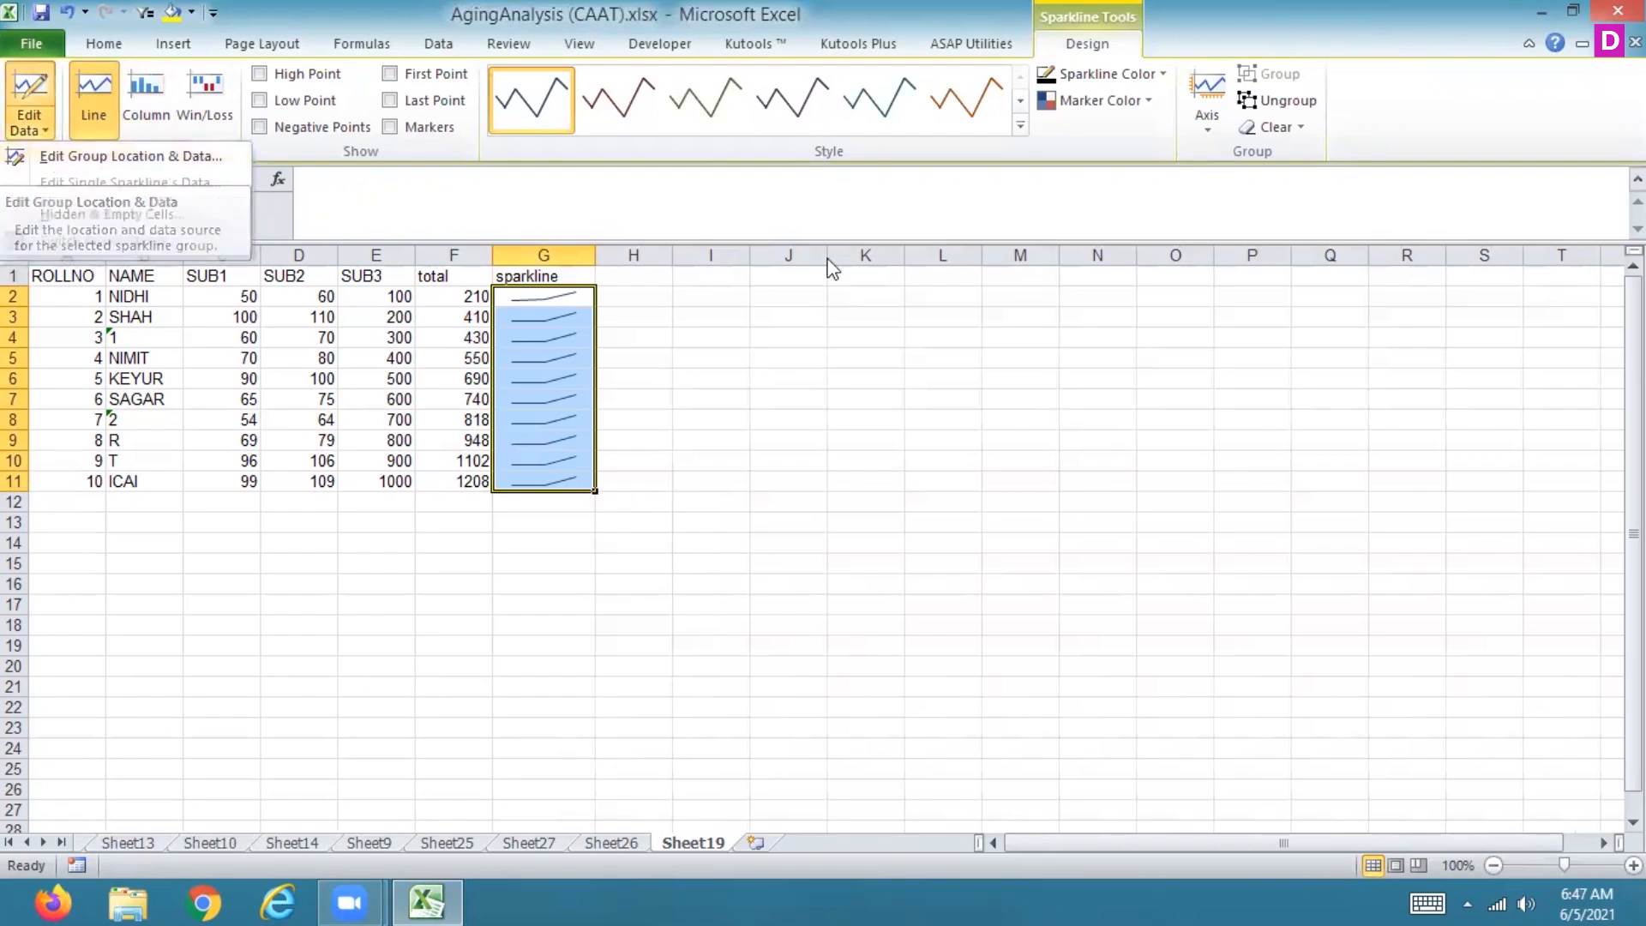
# Step: Set the sparkline colour to yellow
pyautogui.click(1164, 73)
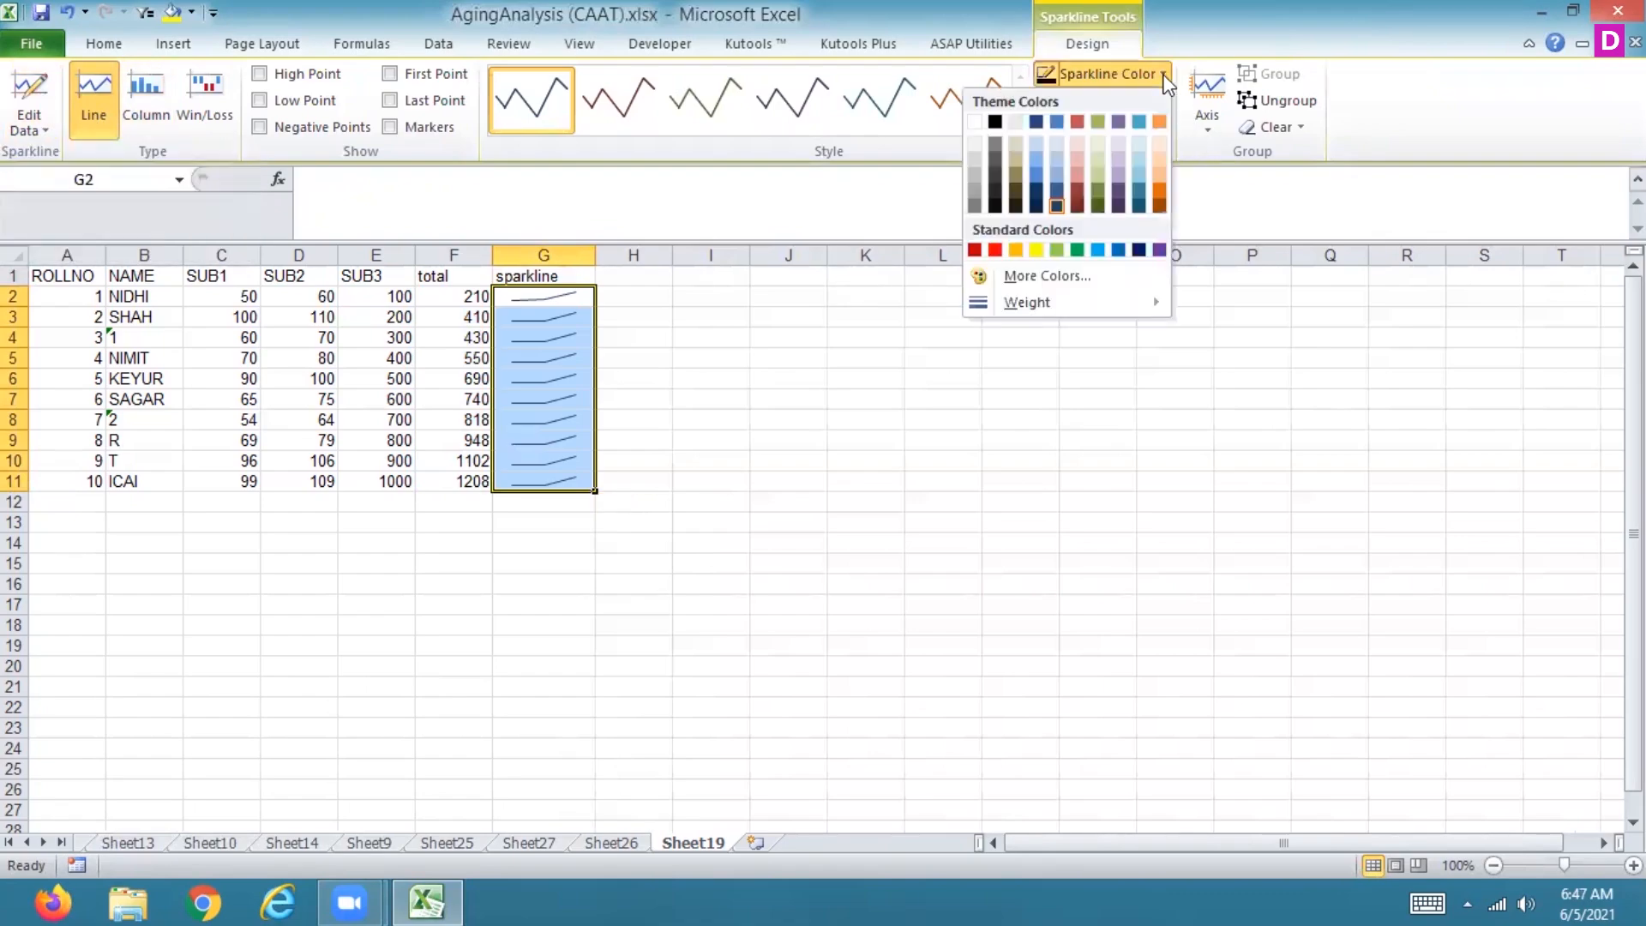
pyautogui.click(1035, 250)
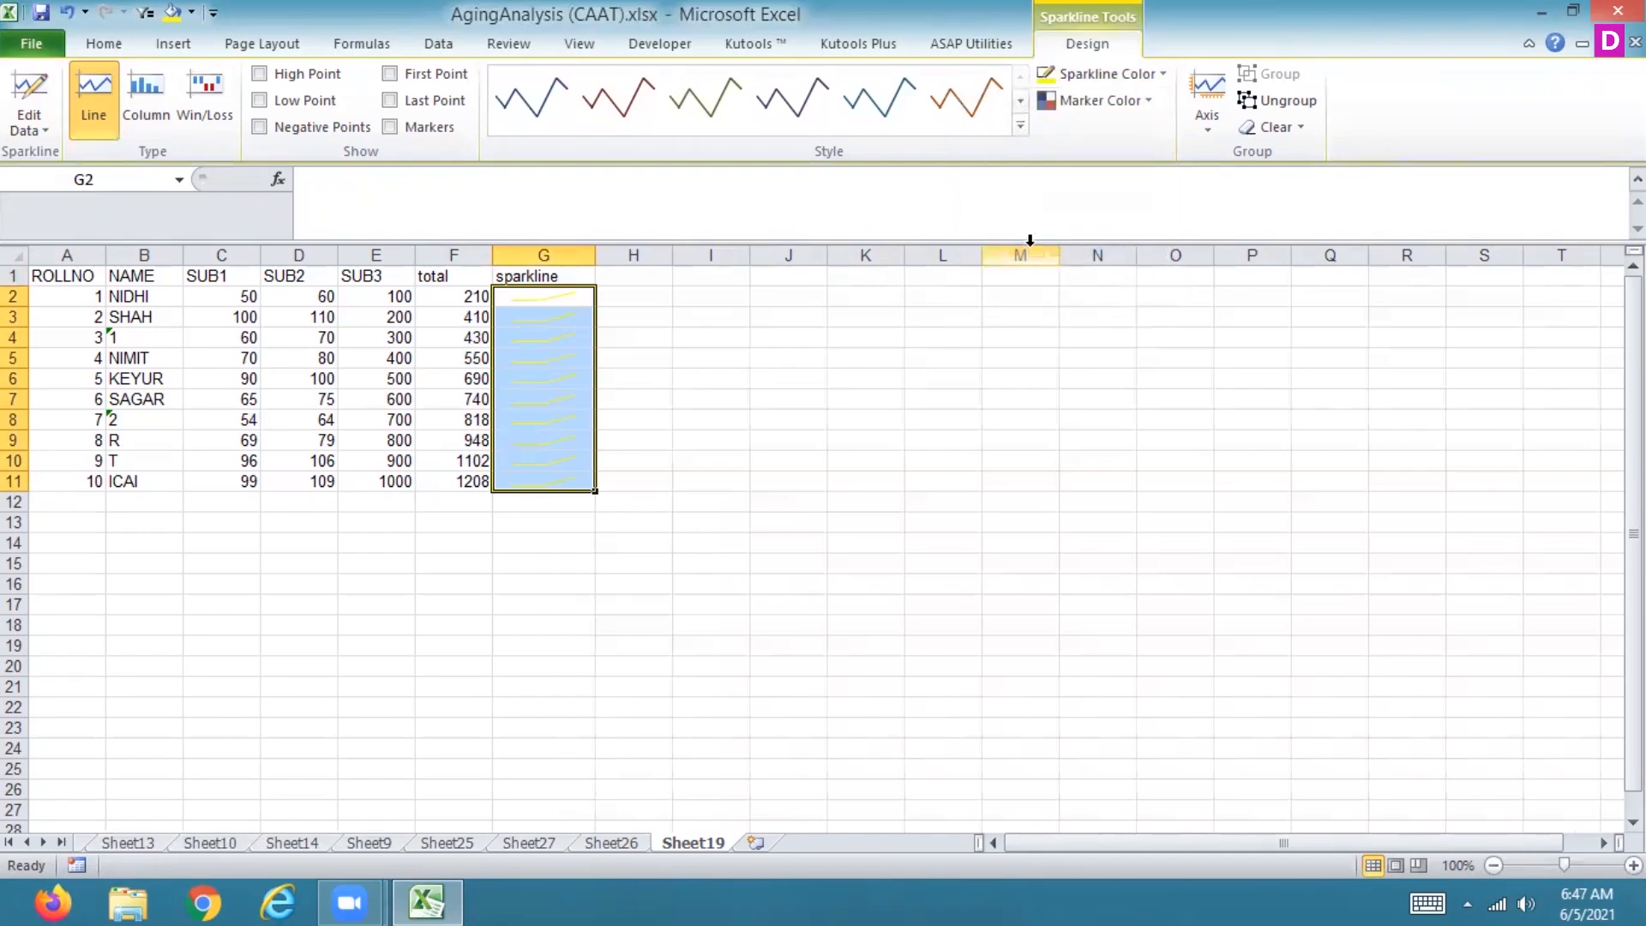
# Step: Apply the dark fourth style from the sparkline style gallery
pyautogui.click(1020, 126)
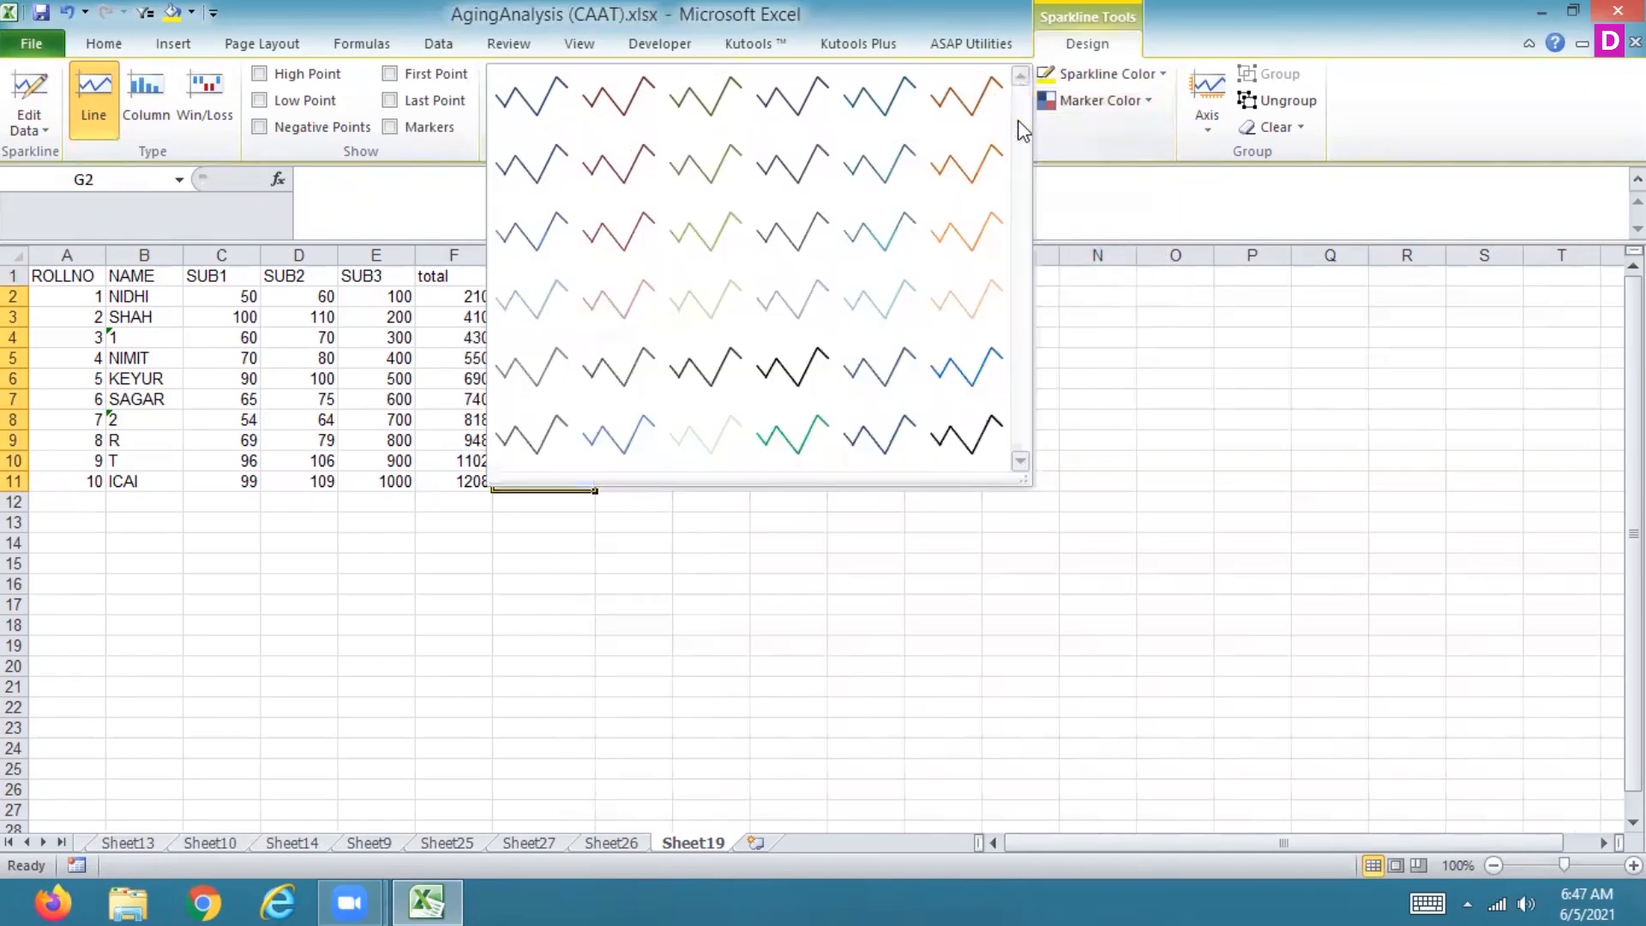
pyautogui.click(792, 375)
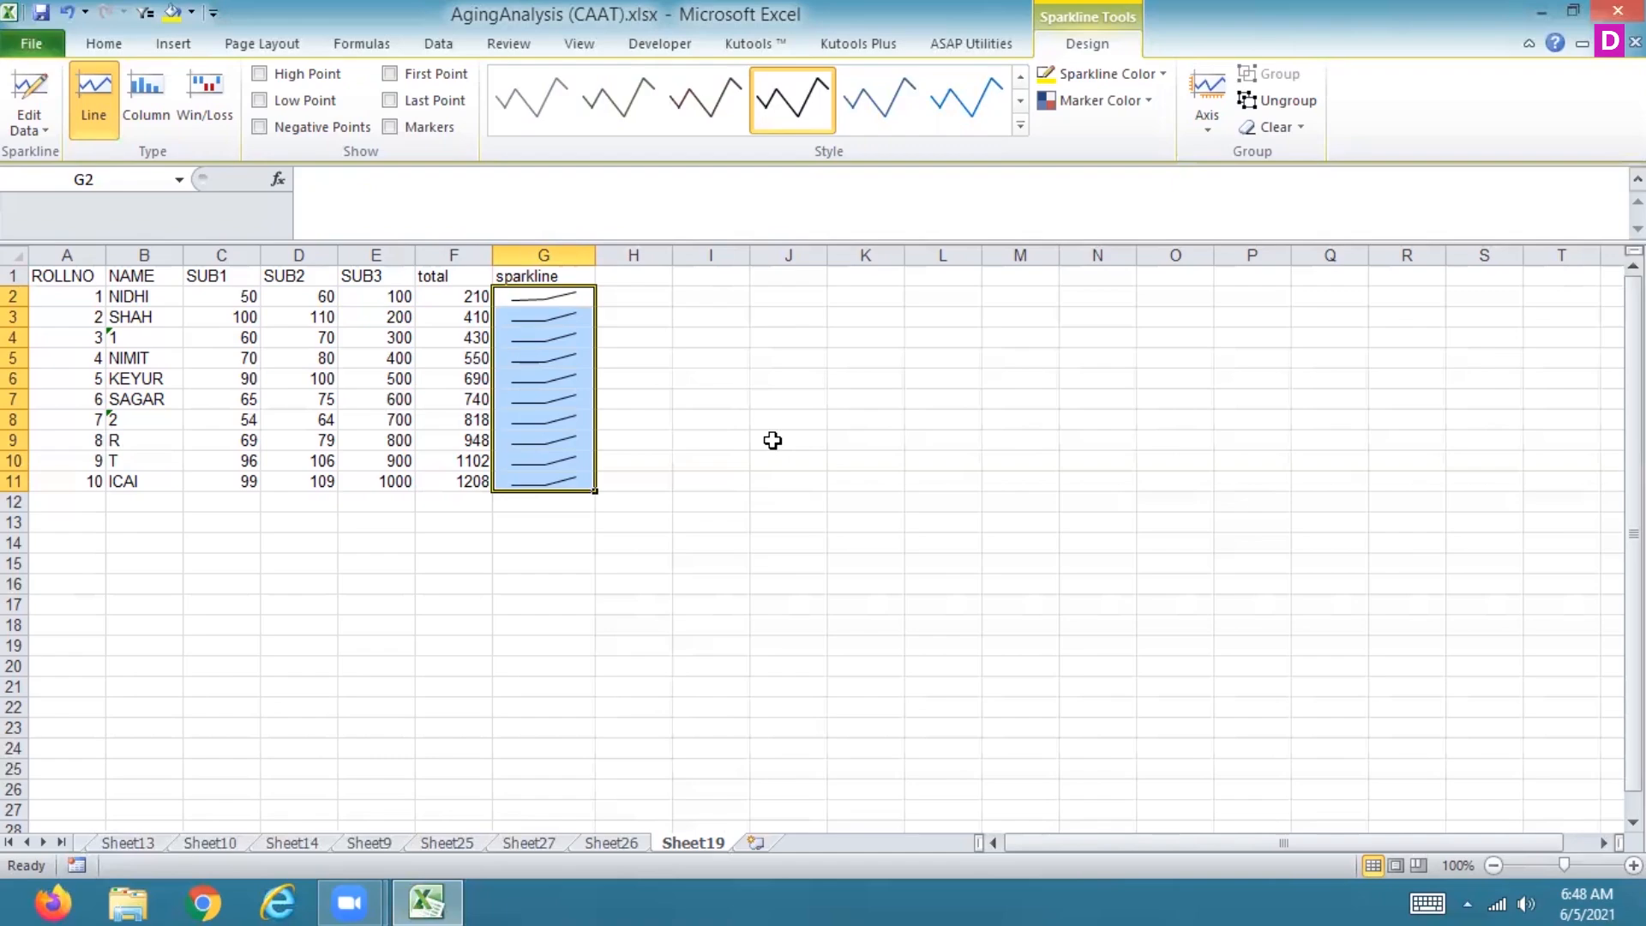
pyautogui.press('Up')
pyautogui.press('Right')
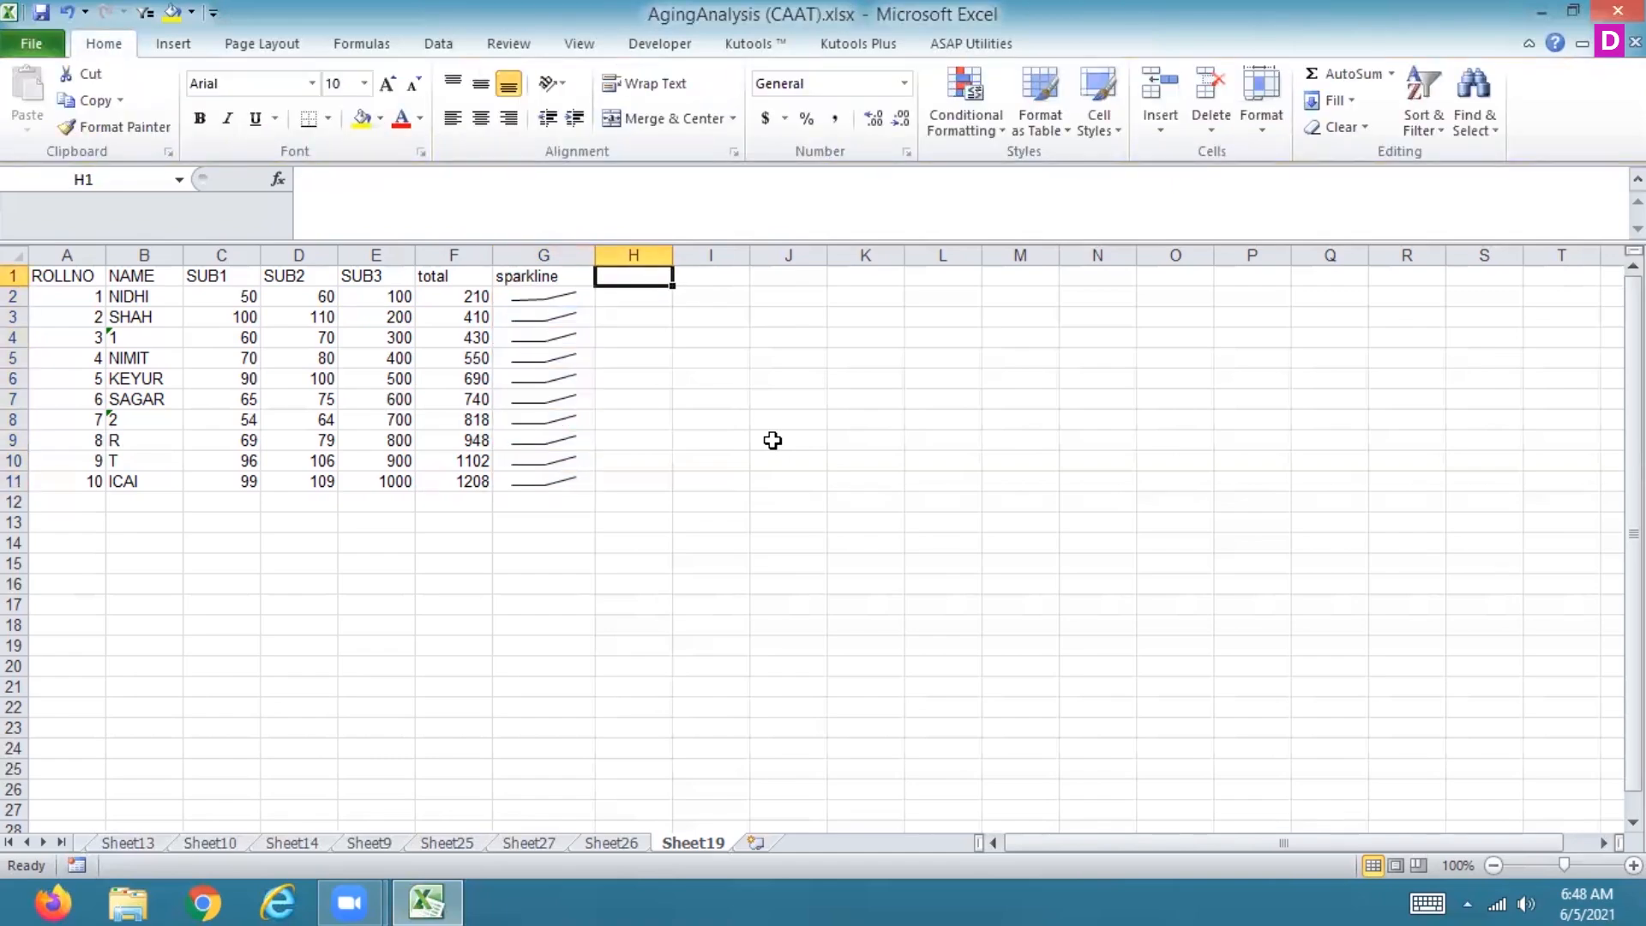
pyautogui.press('Left')
pyautogui.press('Down')
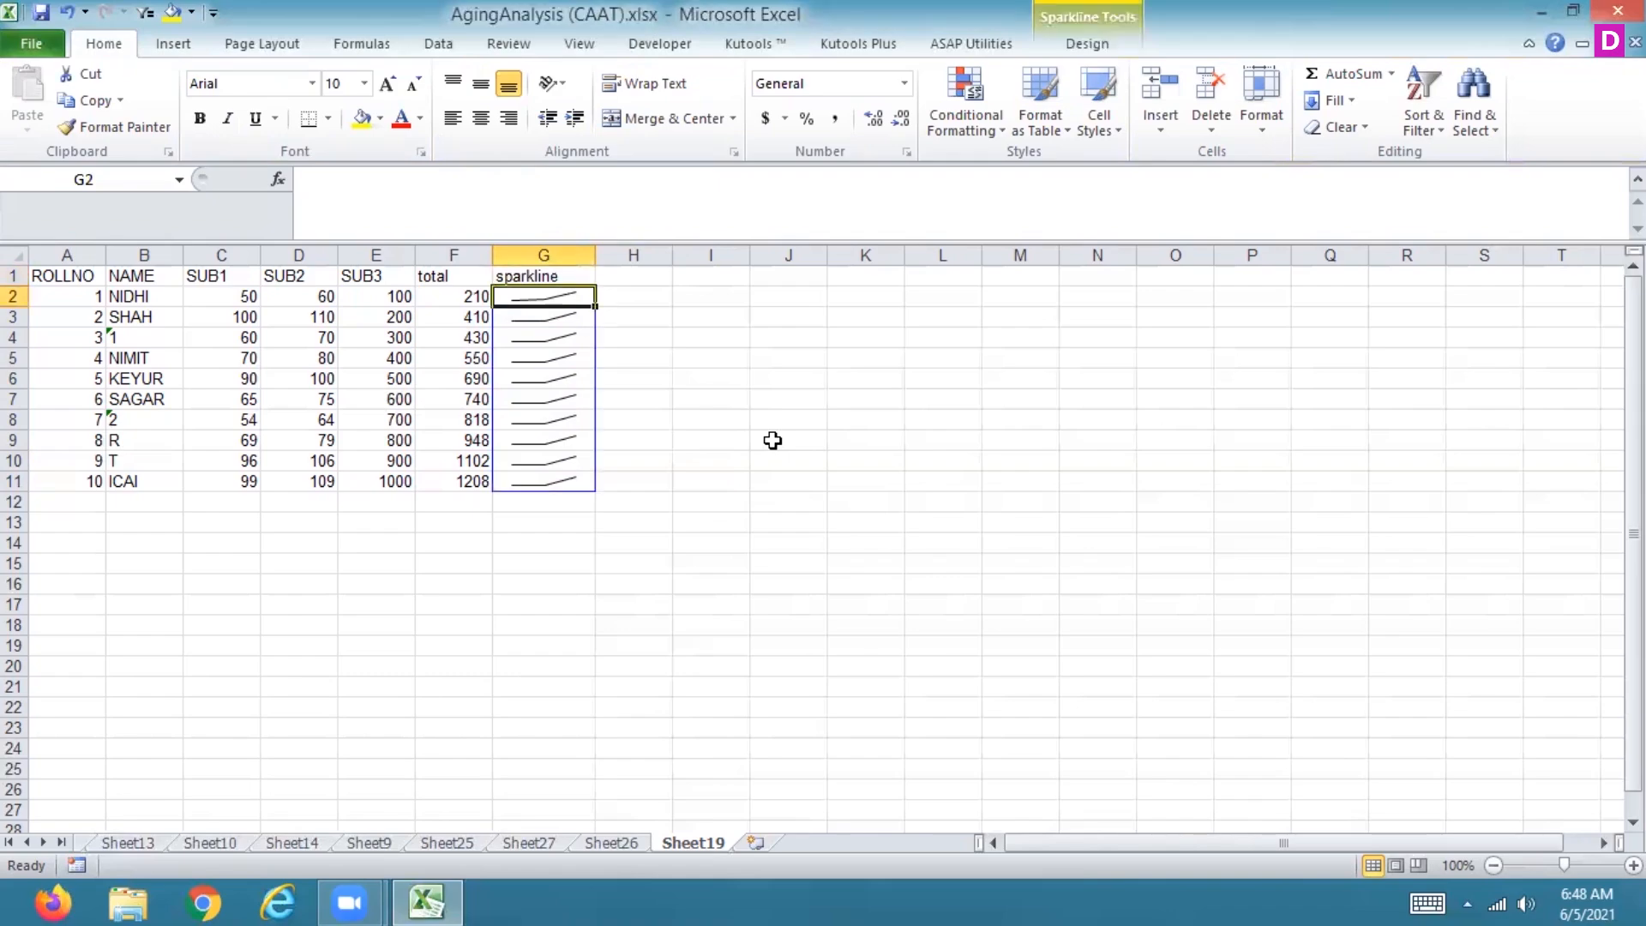
# Step: Select the sparklines in G2:G11 and show high point, low point and markers
pyautogui.click(665, 314)
pyautogui.moveTo(550, 296); pyautogui.dragTo(559, 488)
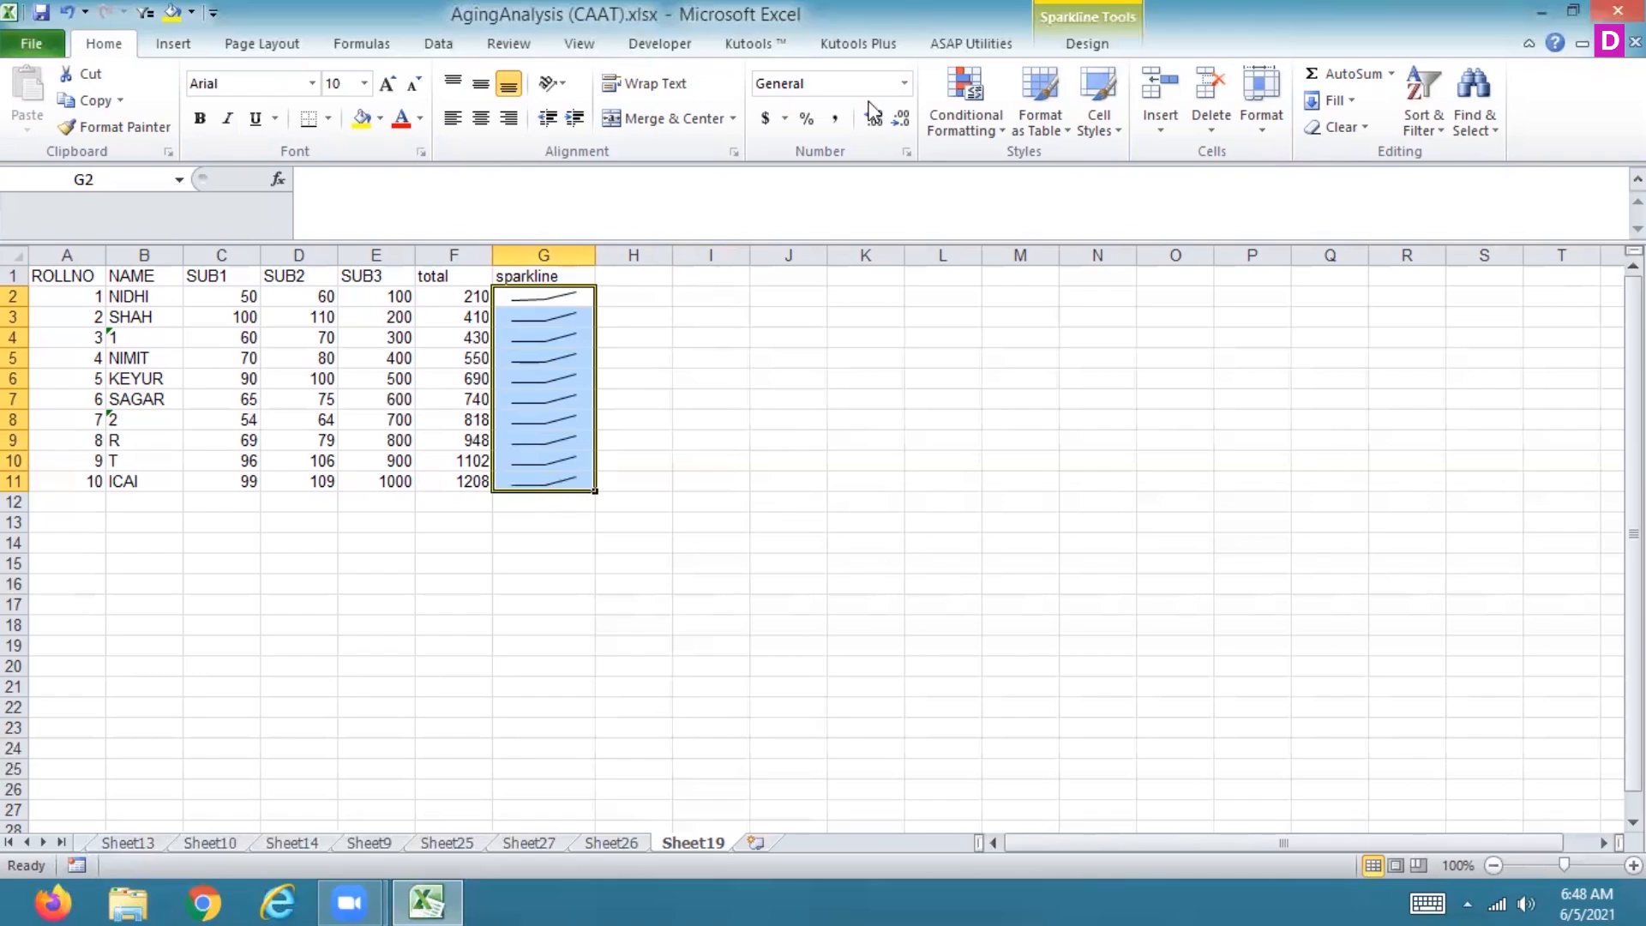
pyautogui.click(1090, 43)
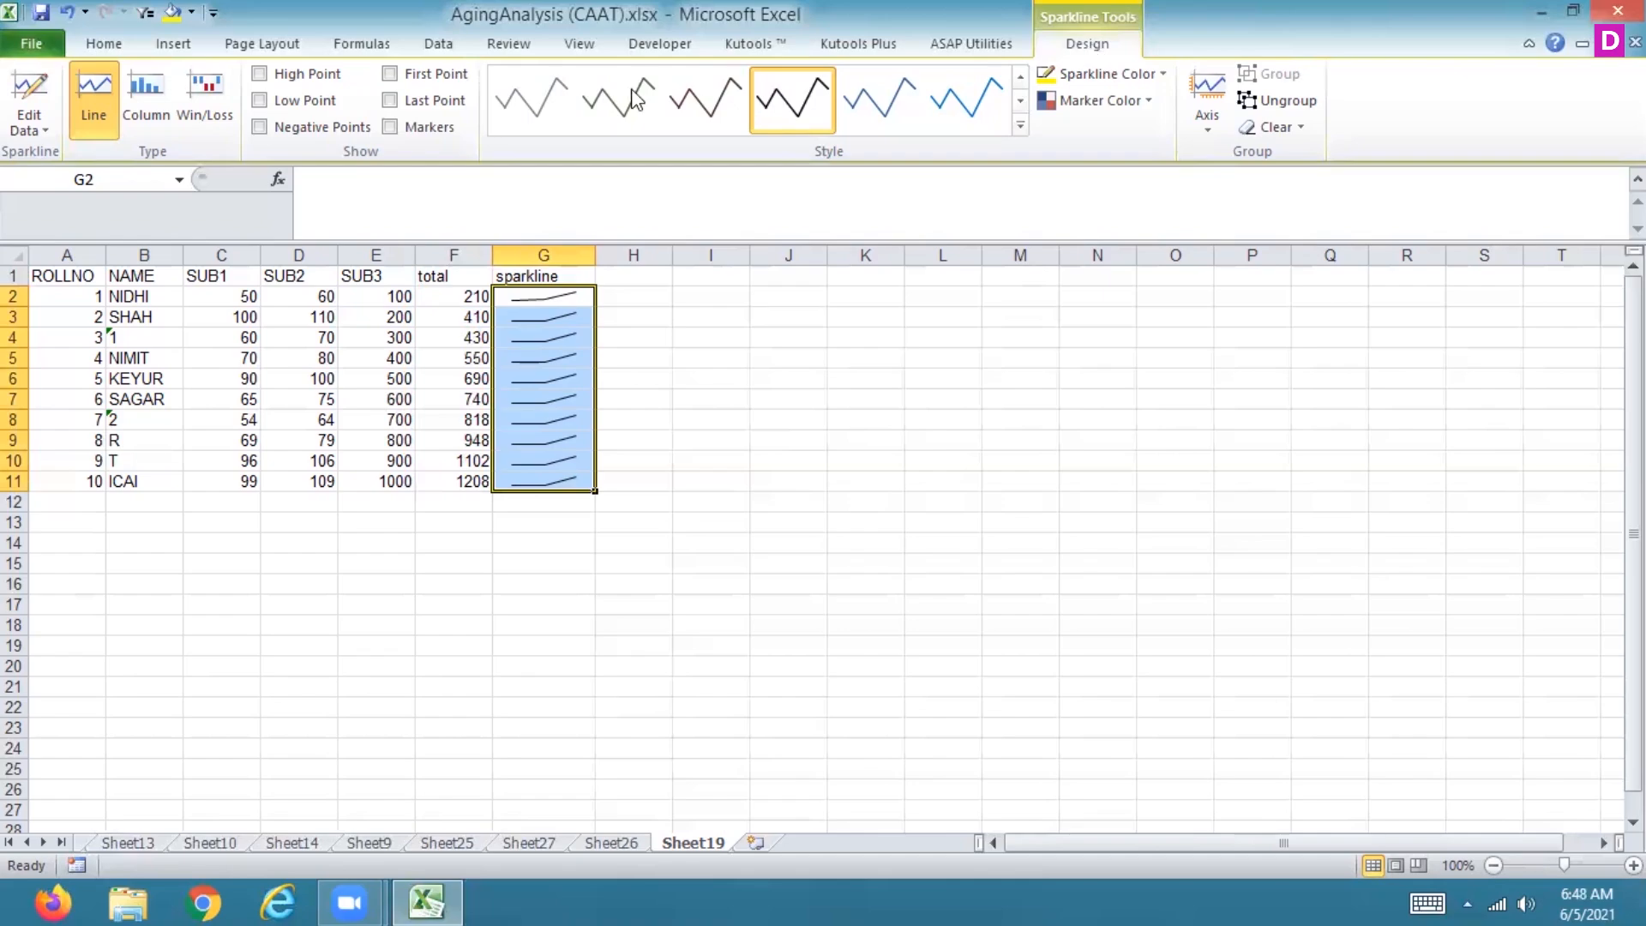
pyautogui.click(260, 100)
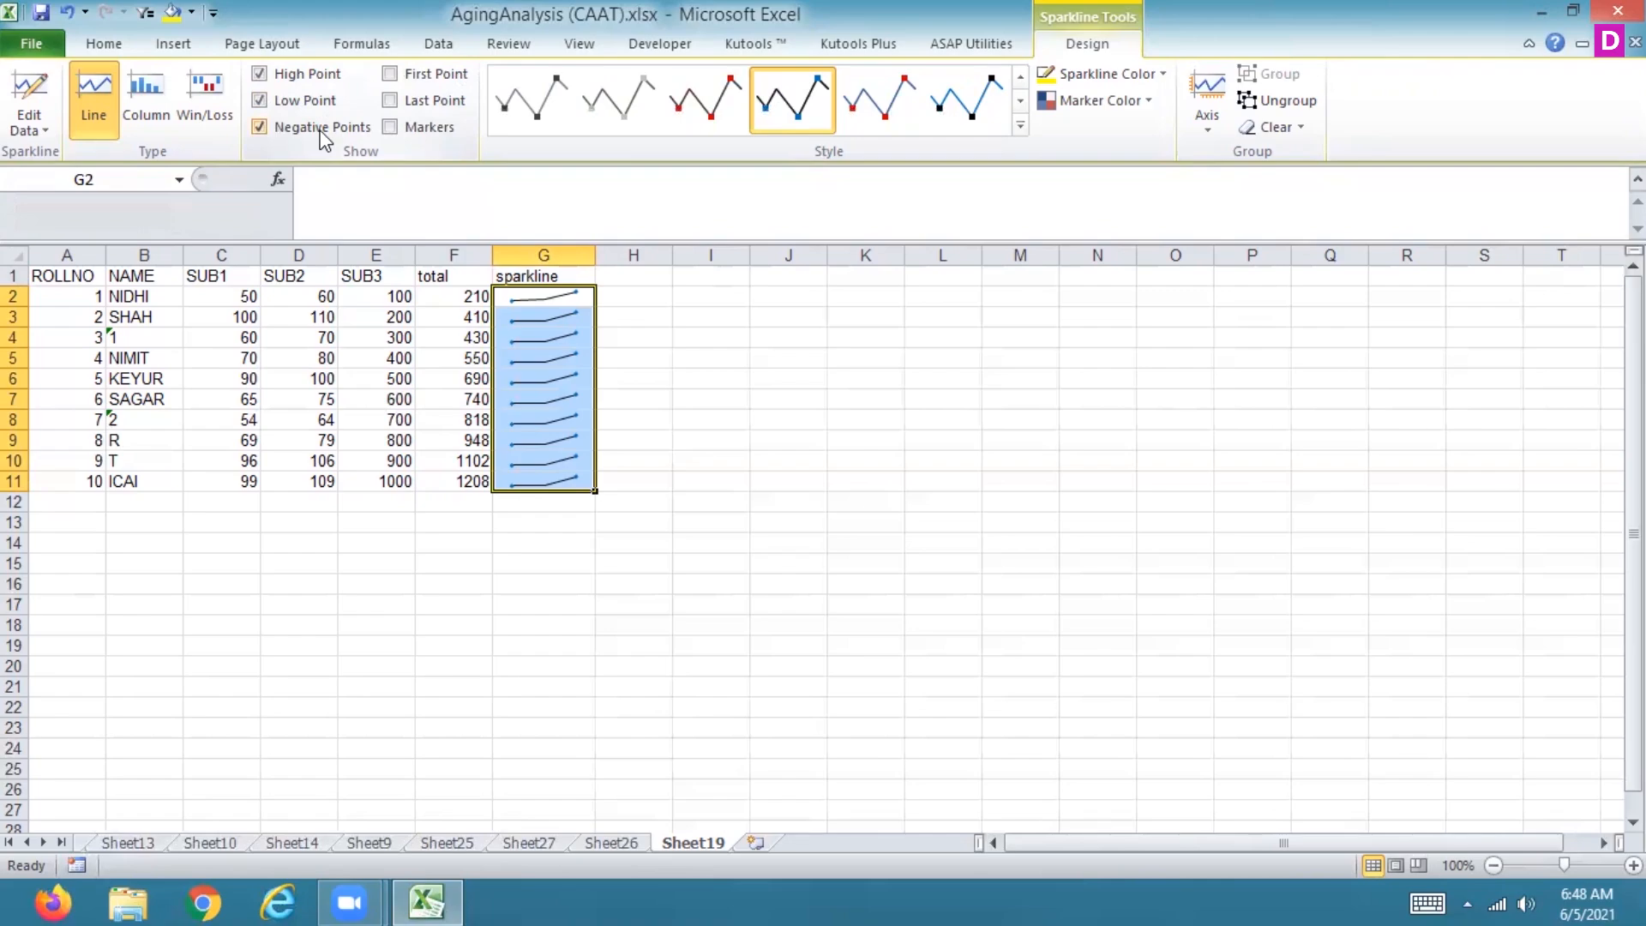
pyautogui.click(320, 129)
pyautogui.click(391, 75)
pyautogui.click(391, 127)
# Step: Set the marker colour to standard red
pyautogui.click(1149, 102)
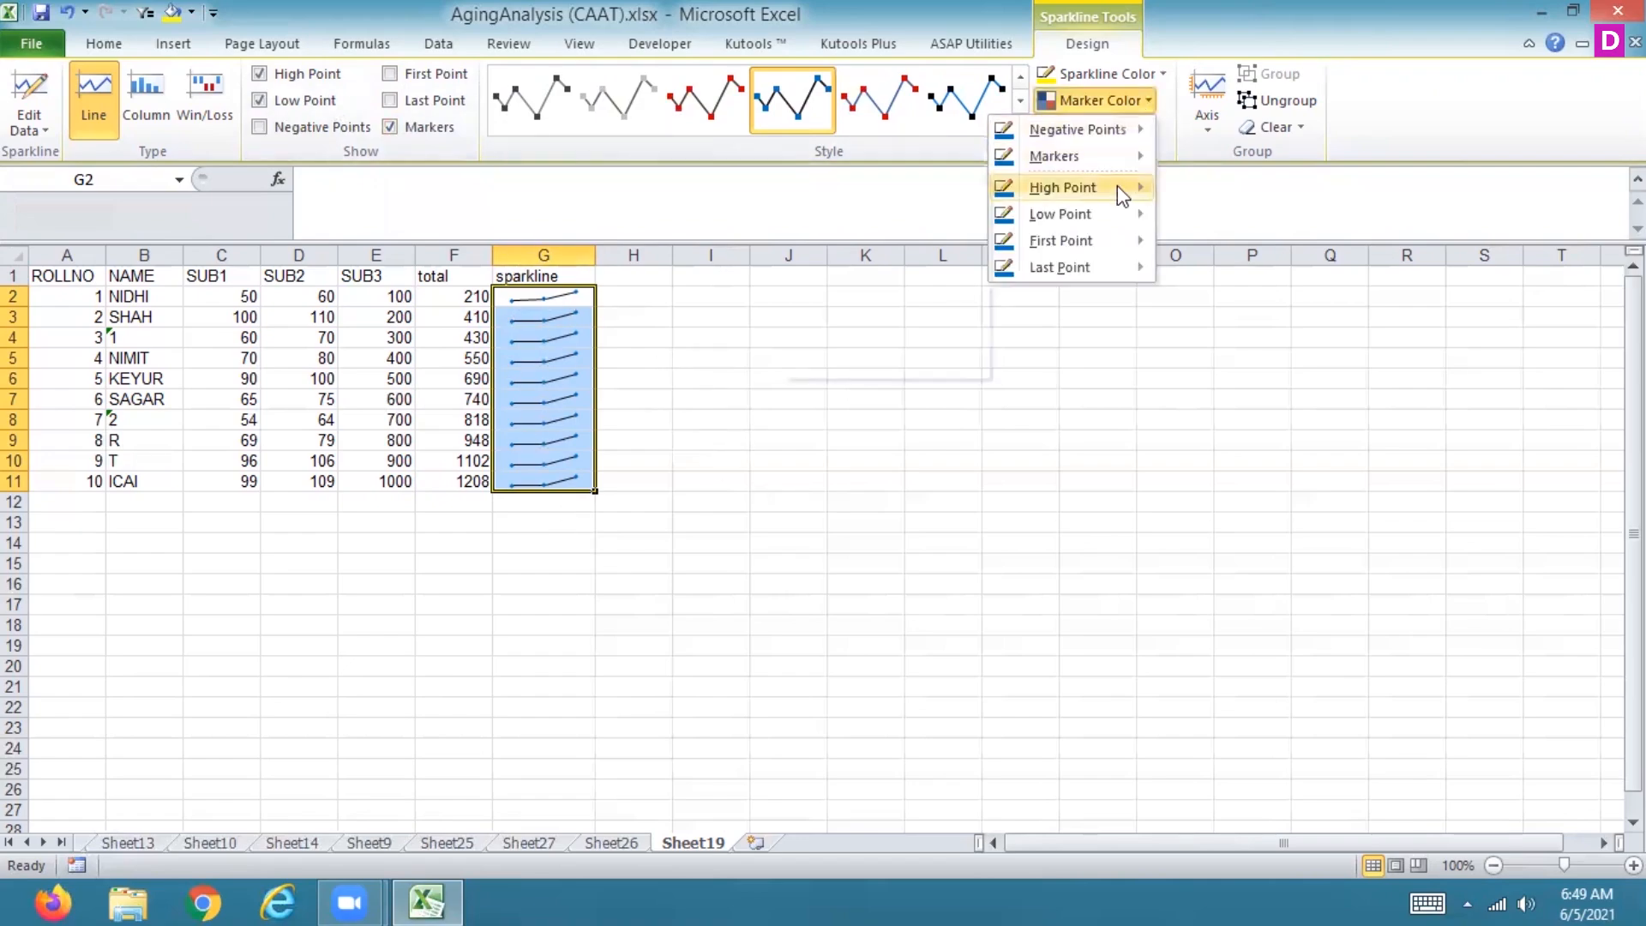
pyautogui.moveTo(1116, 151)
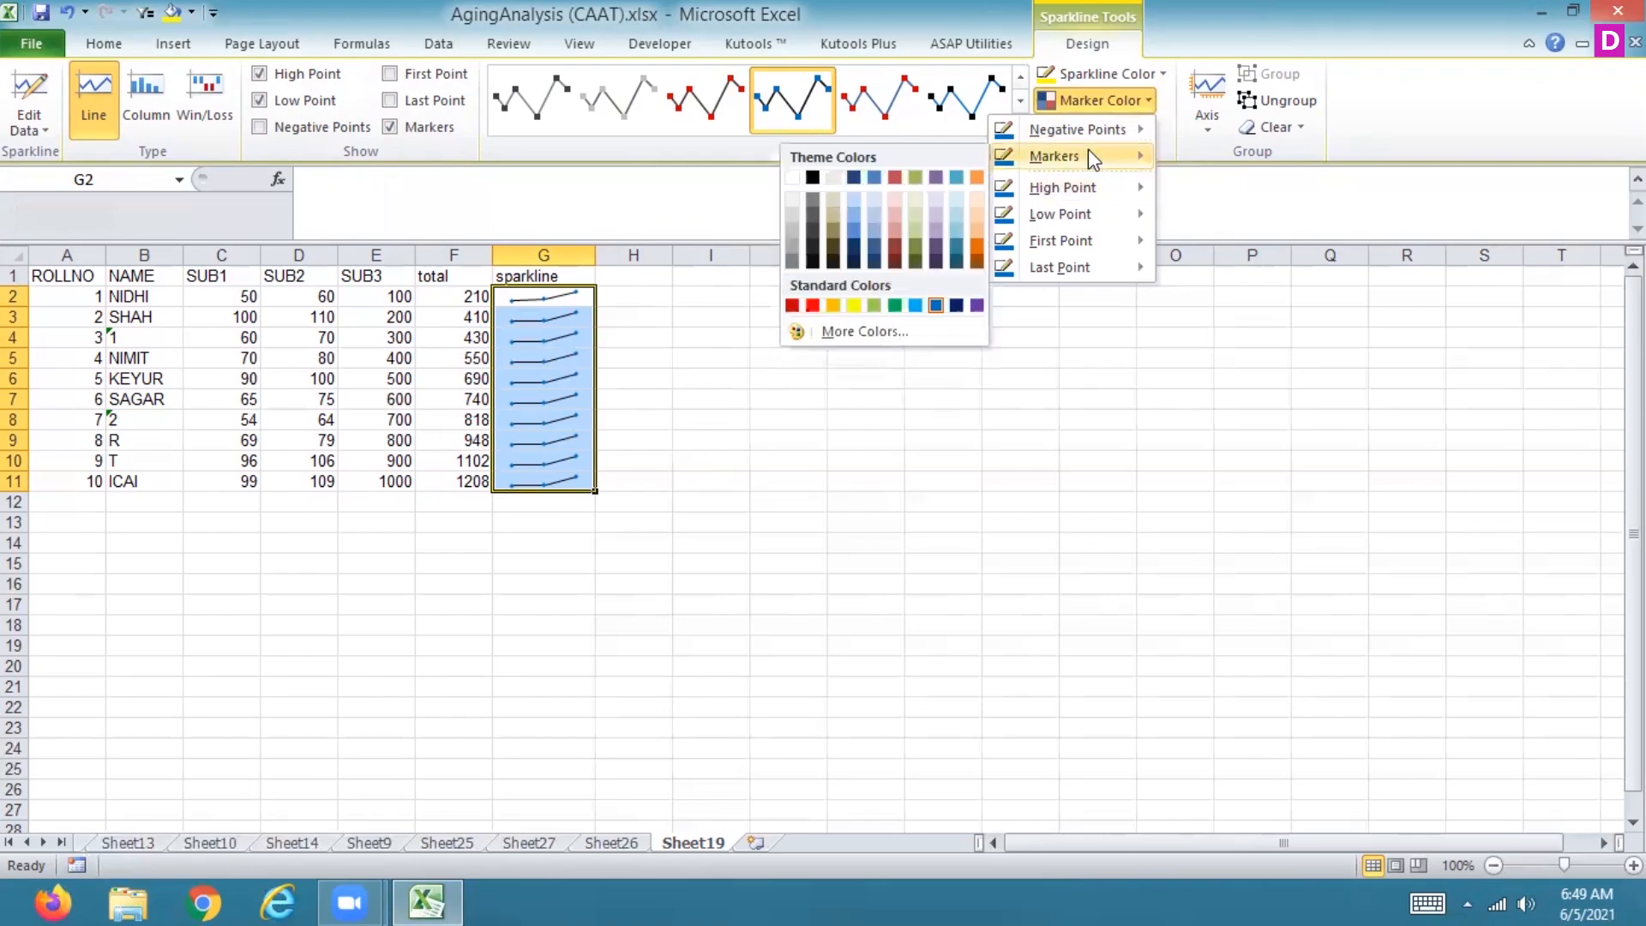
pyautogui.click(813, 306)
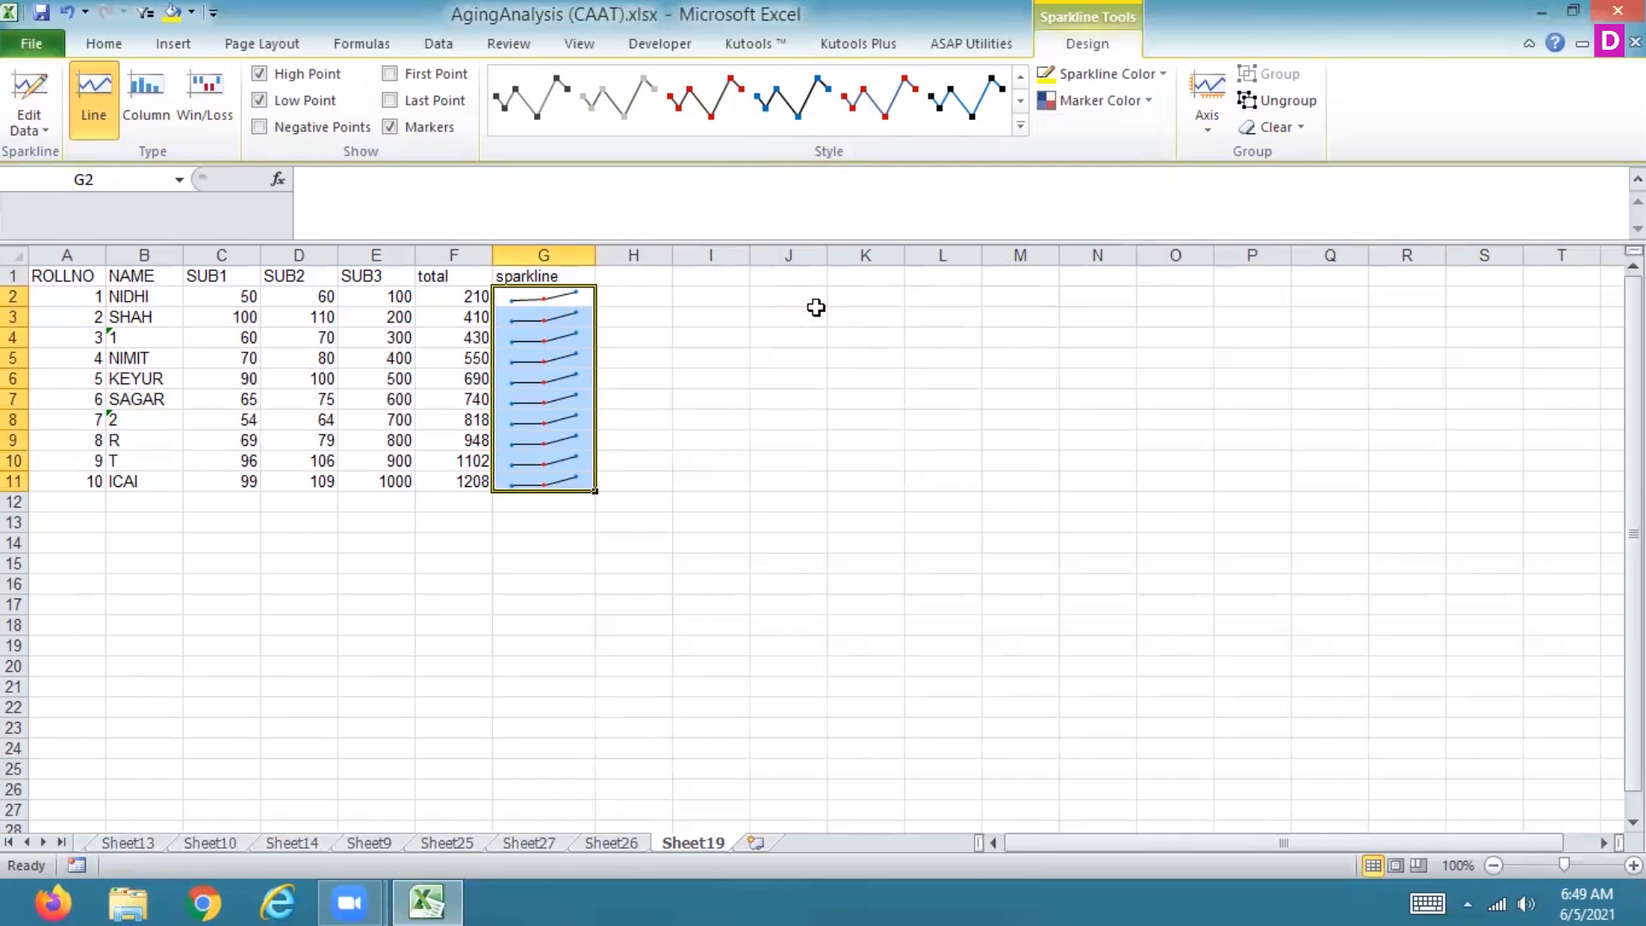
pyautogui.click(46, 125)
pyautogui.click(46, 125)
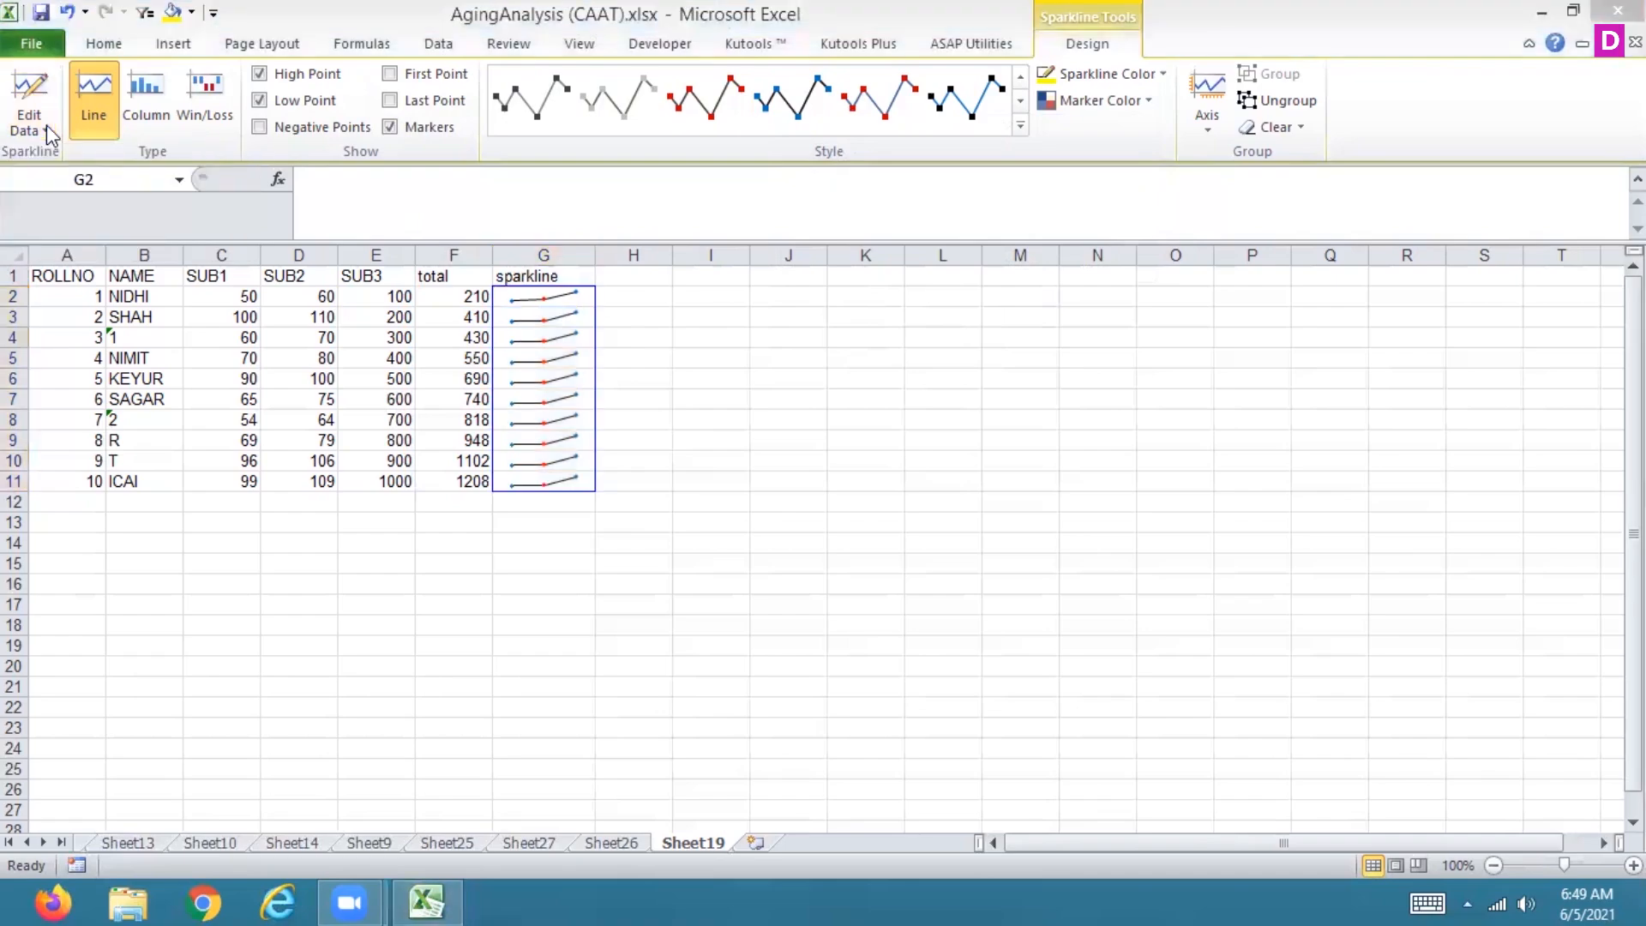
# Step: Set the high point marker colour to a light blue theme colour
pyautogui.click(1143, 96)
pyautogui.click(1144, 96)
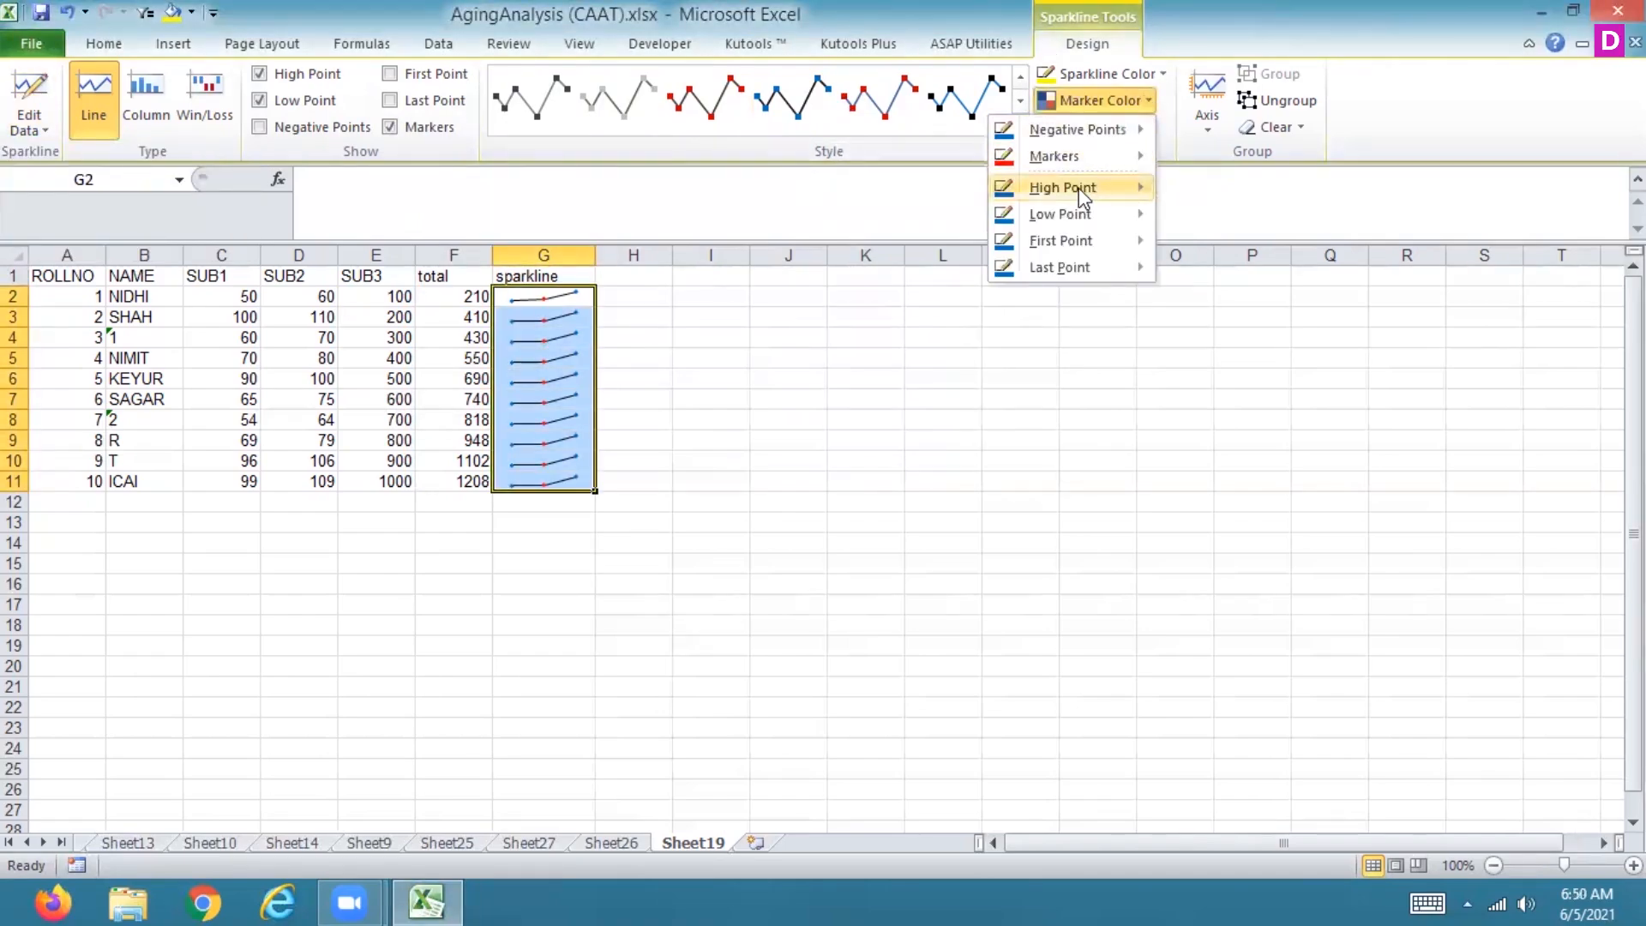
pyautogui.moveTo(1079, 187)
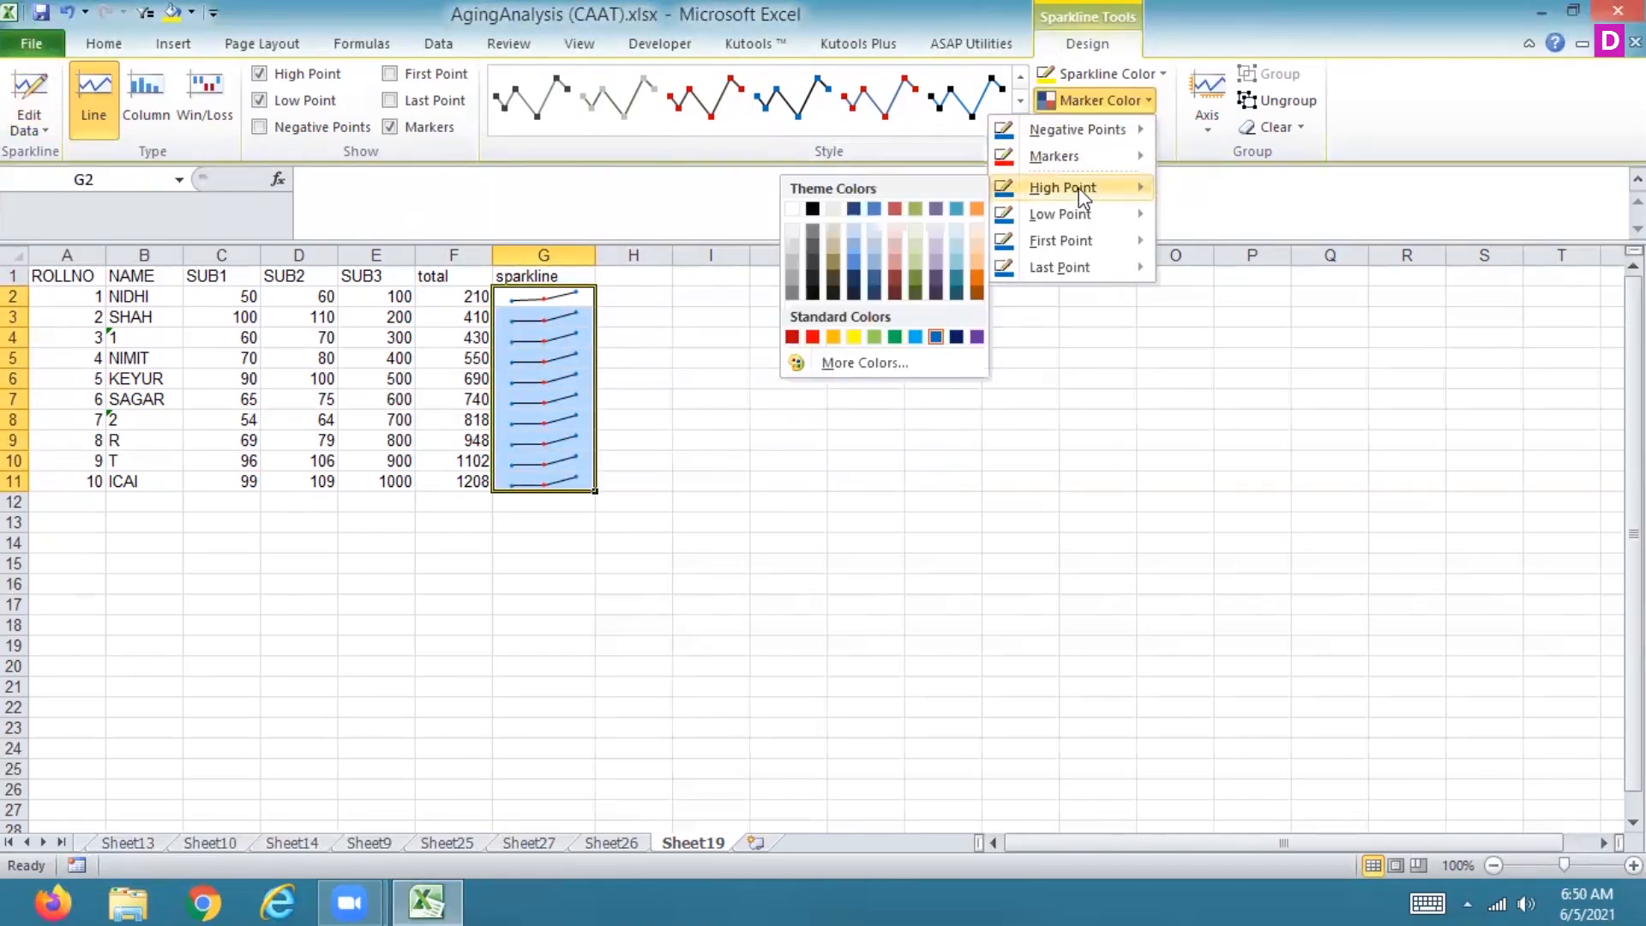
pyautogui.click(957, 212)
# Step: Set the markers' colour to the red theme colour
pyautogui.click(1149, 104)
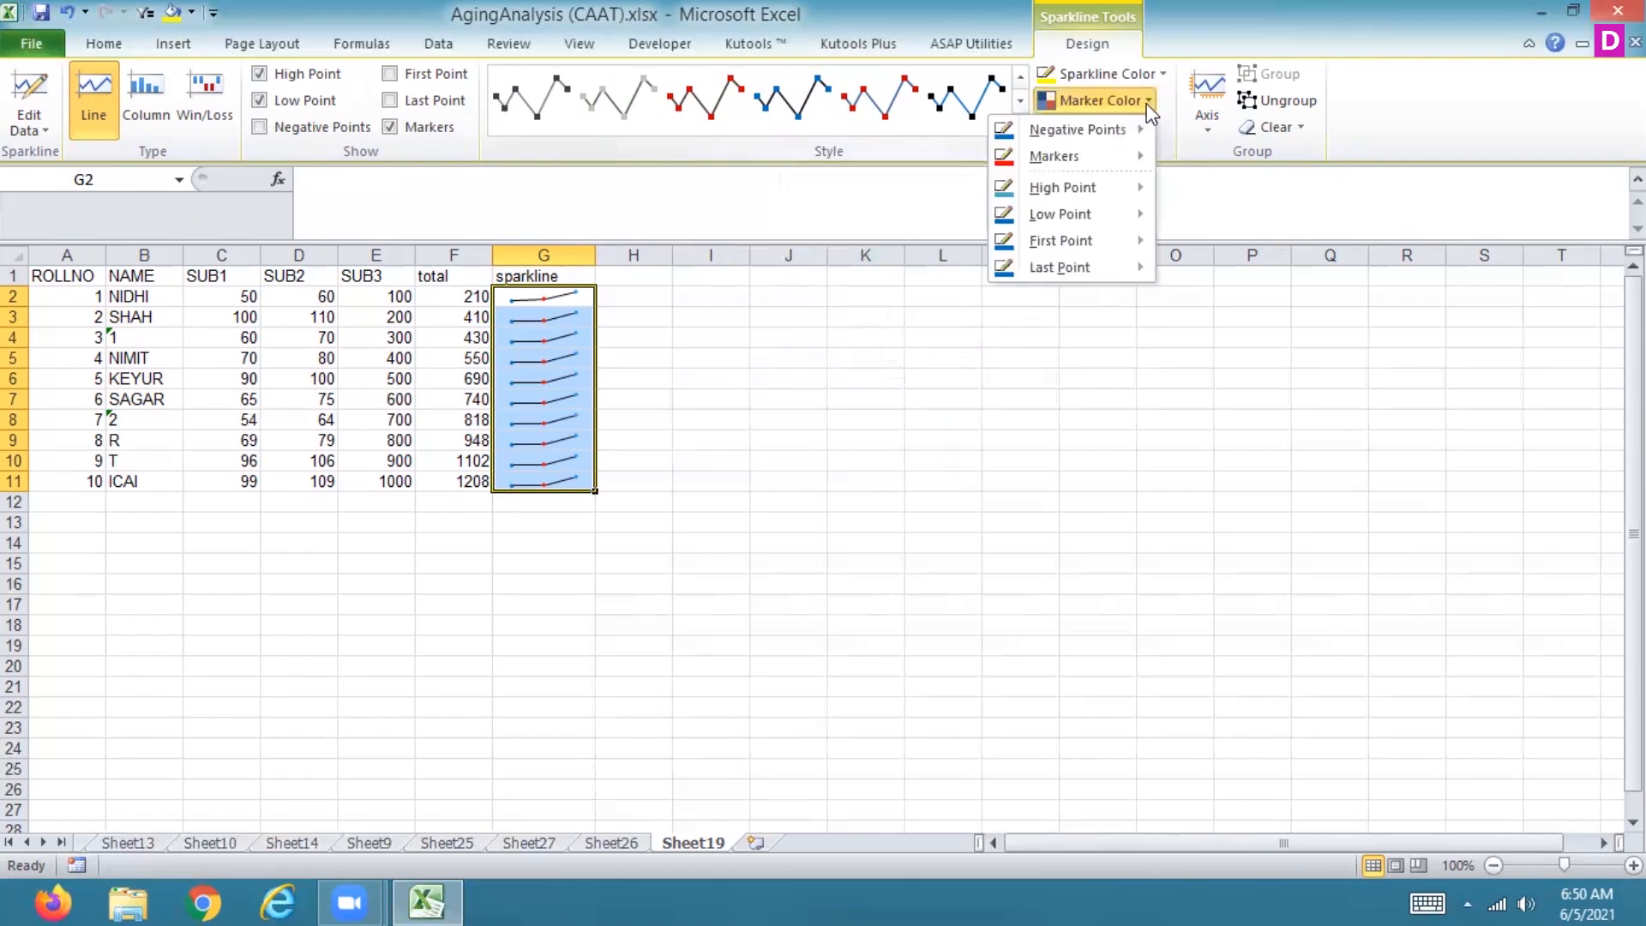
pyautogui.moveTo(1109, 158)
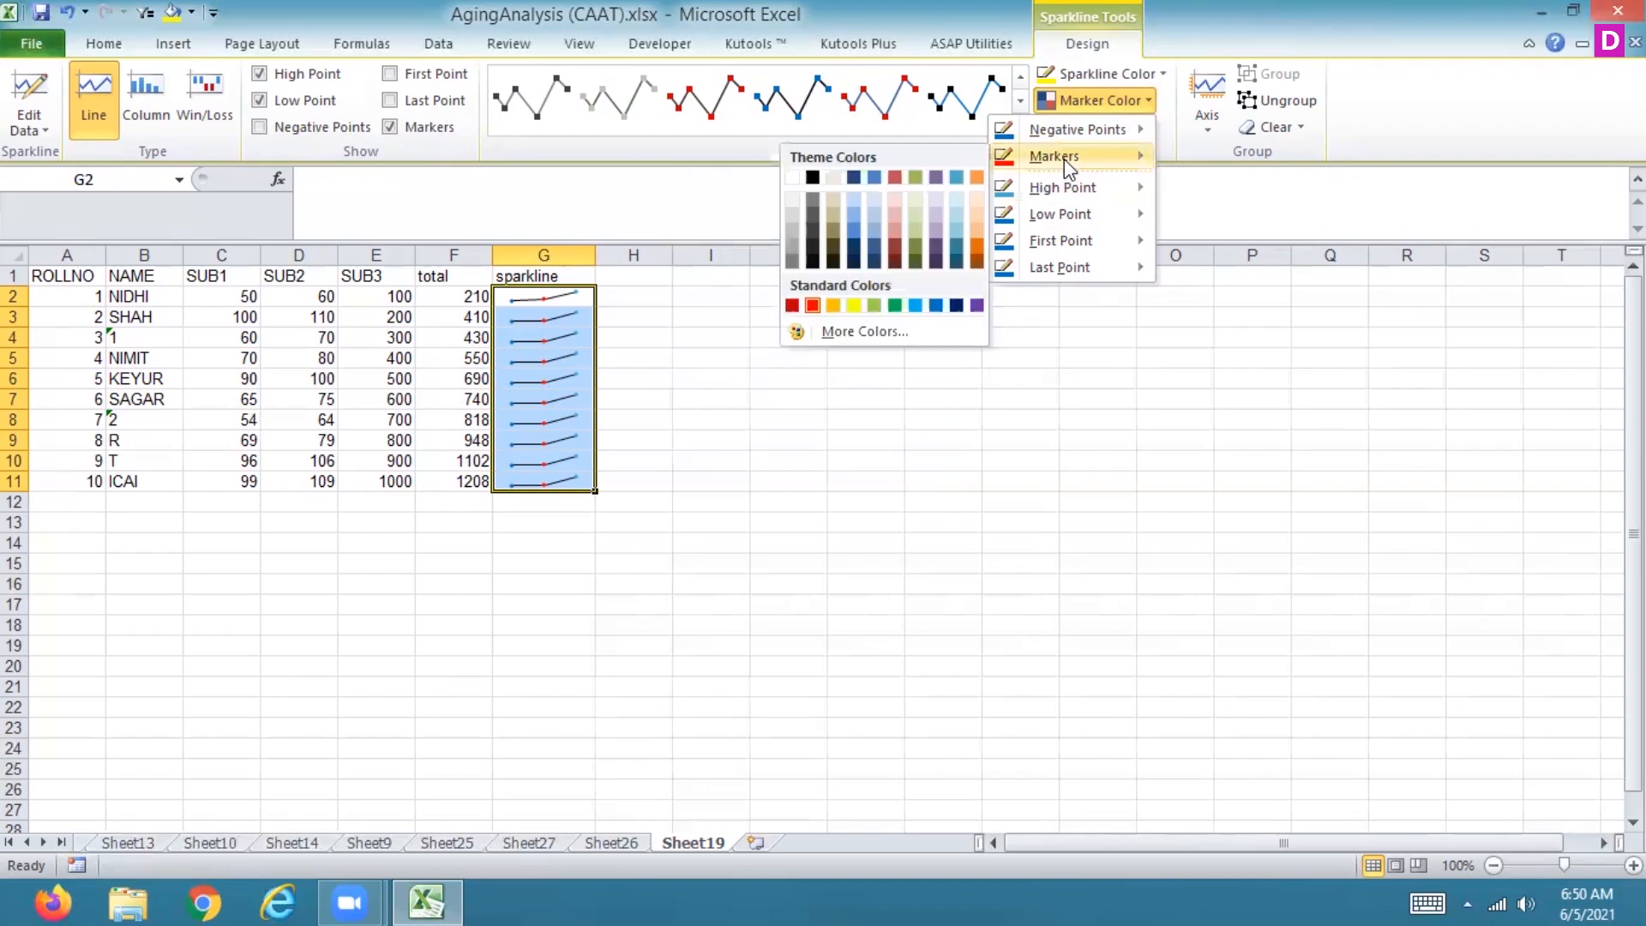
pyautogui.click(895, 178)
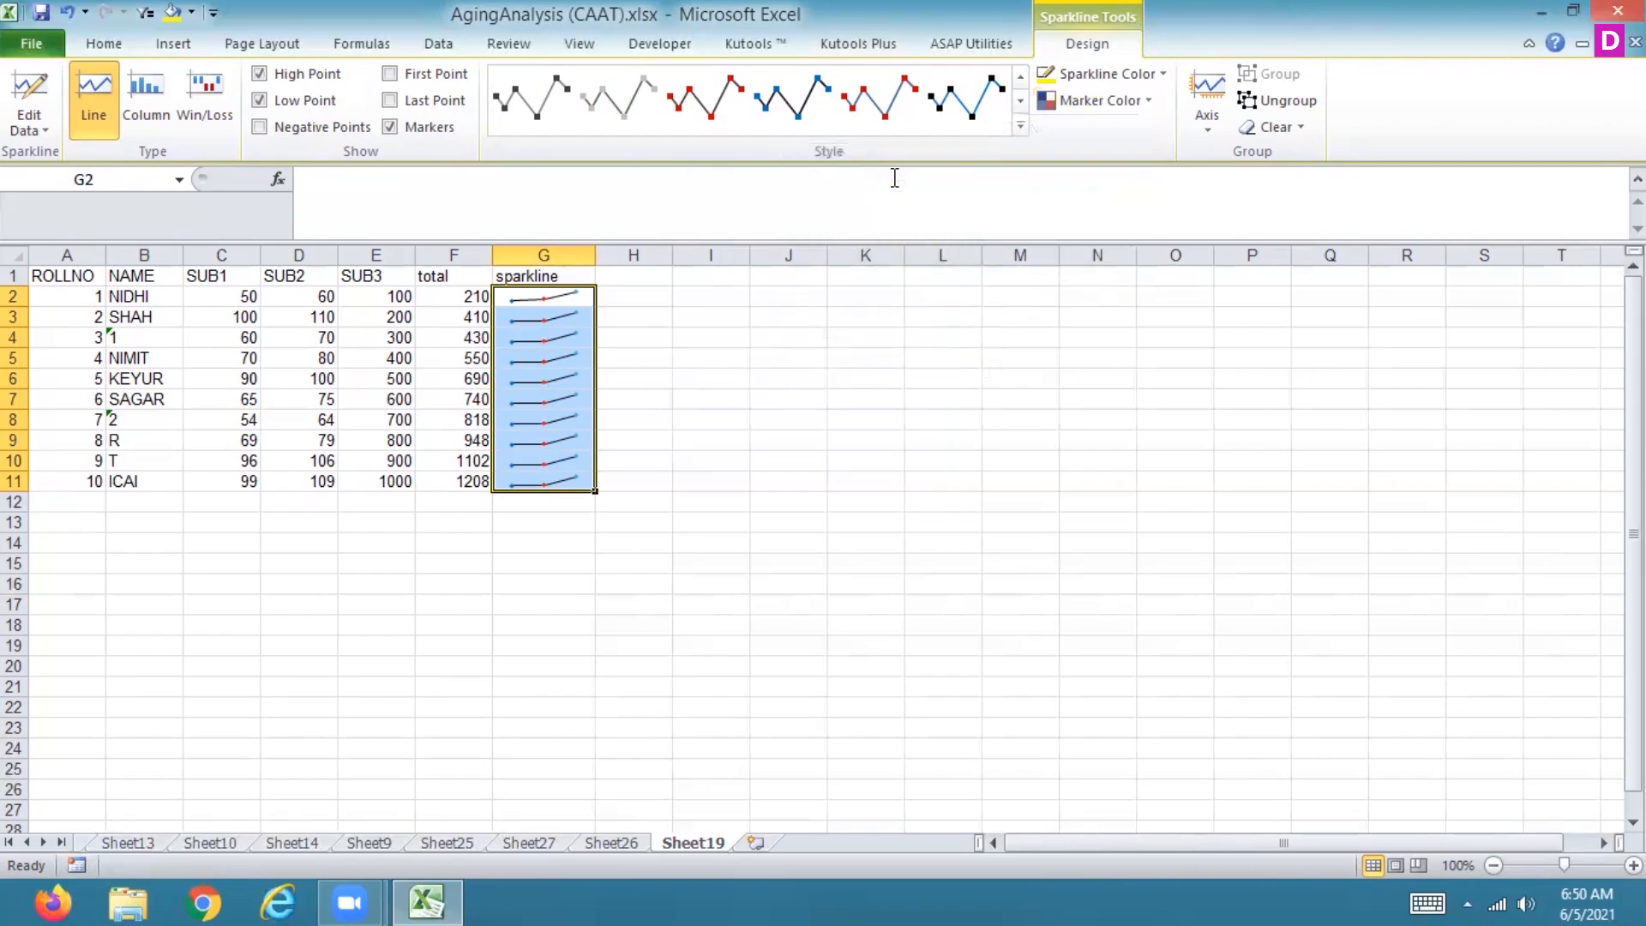
# Step: Set the sparkline line colour to a dark red theme shade
pyautogui.click(1151, 75)
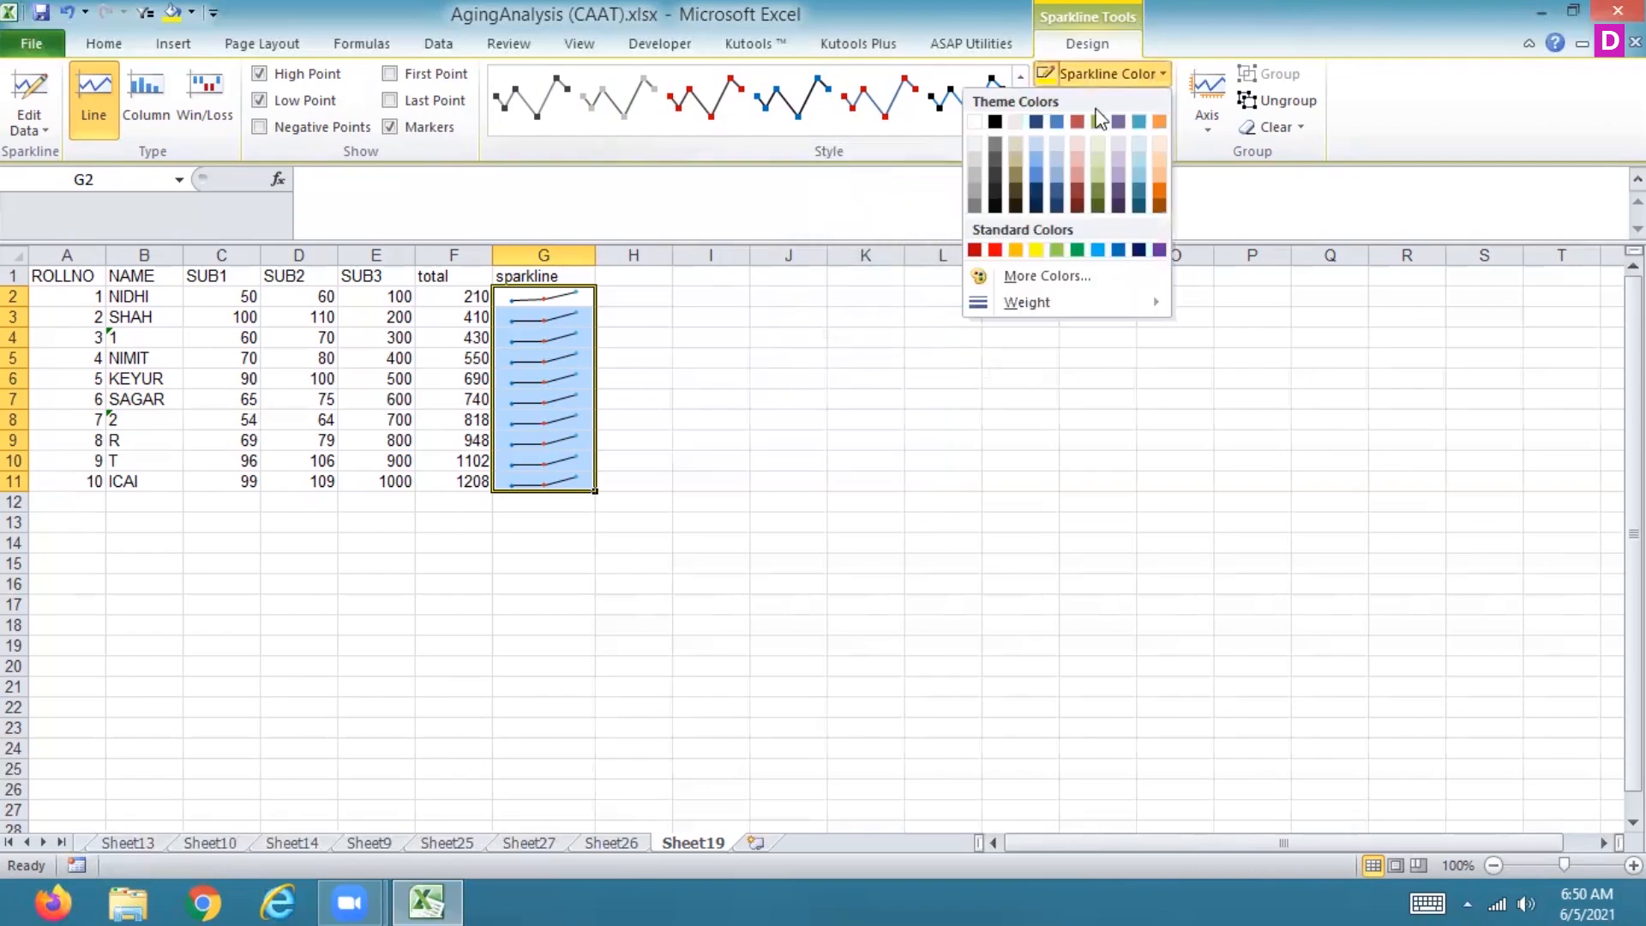
pyautogui.click(1075, 199)
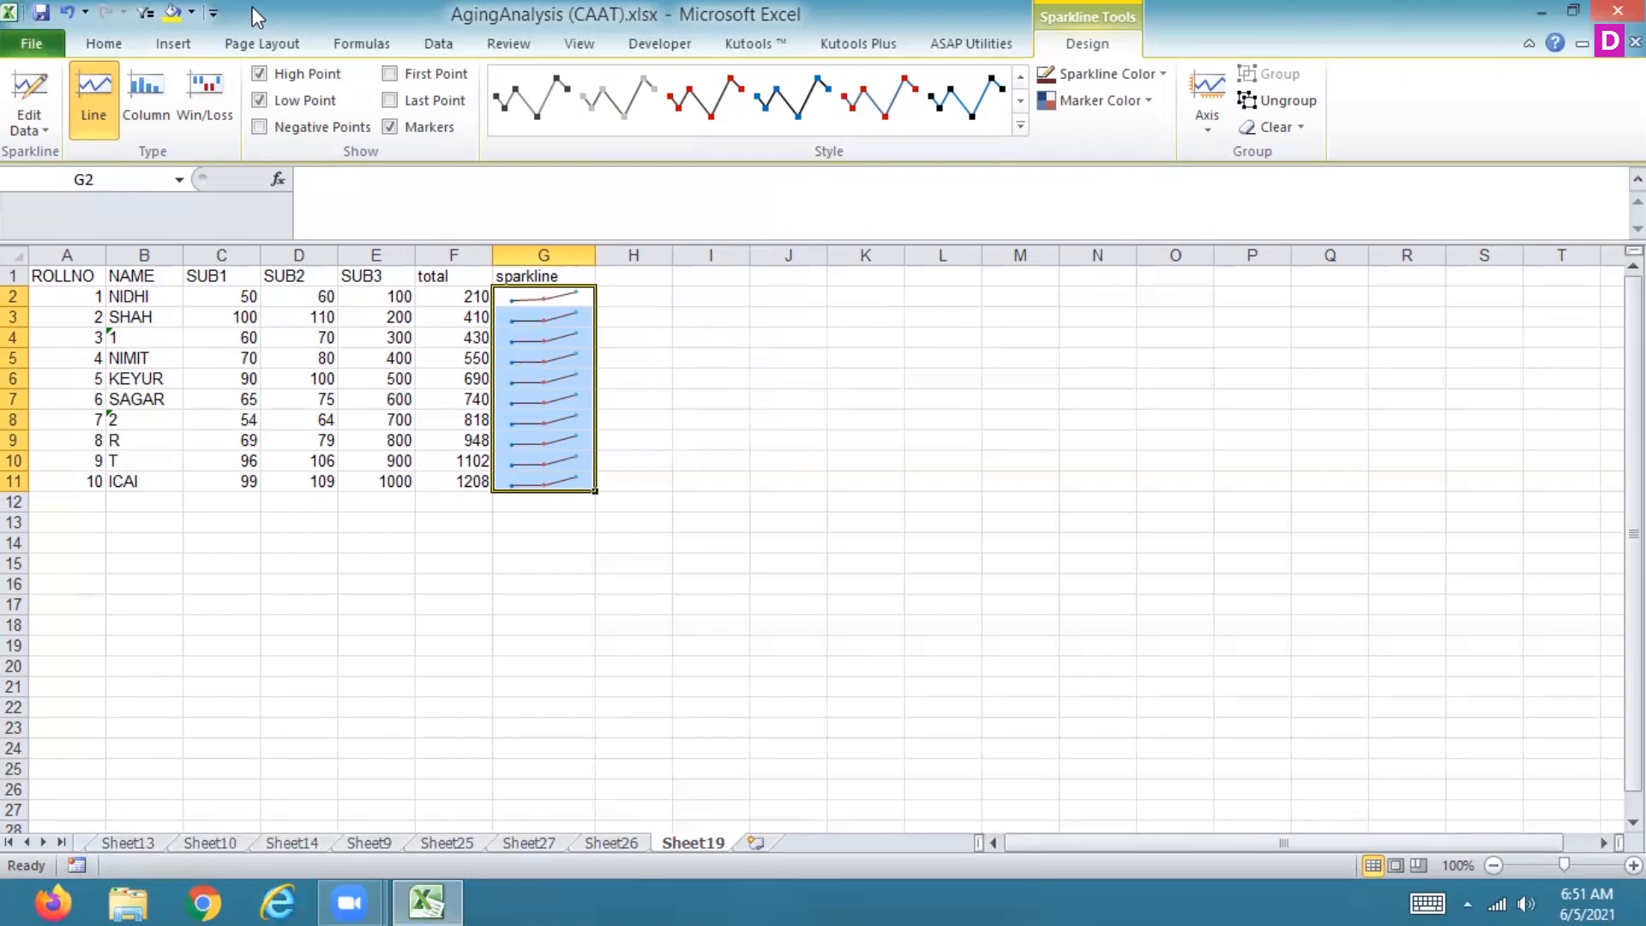
# Step: Try to insert column sparklines into G2:G11 using C2:E2 as the data range
pyautogui.click(568, 43)
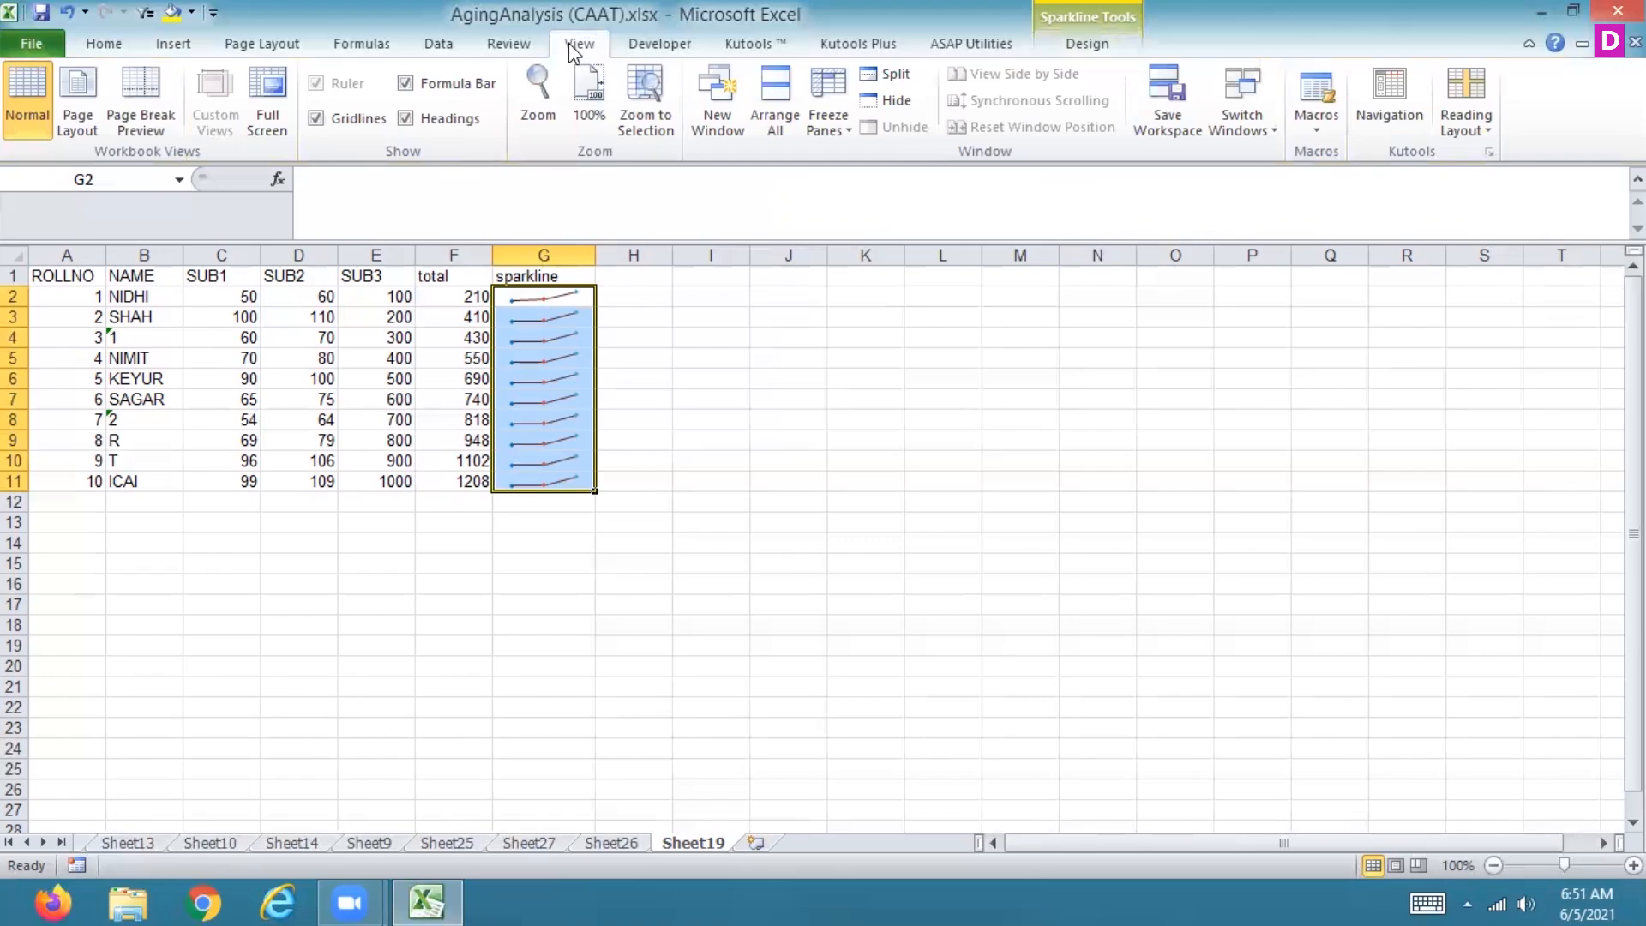
pyautogui.click(175, 51)
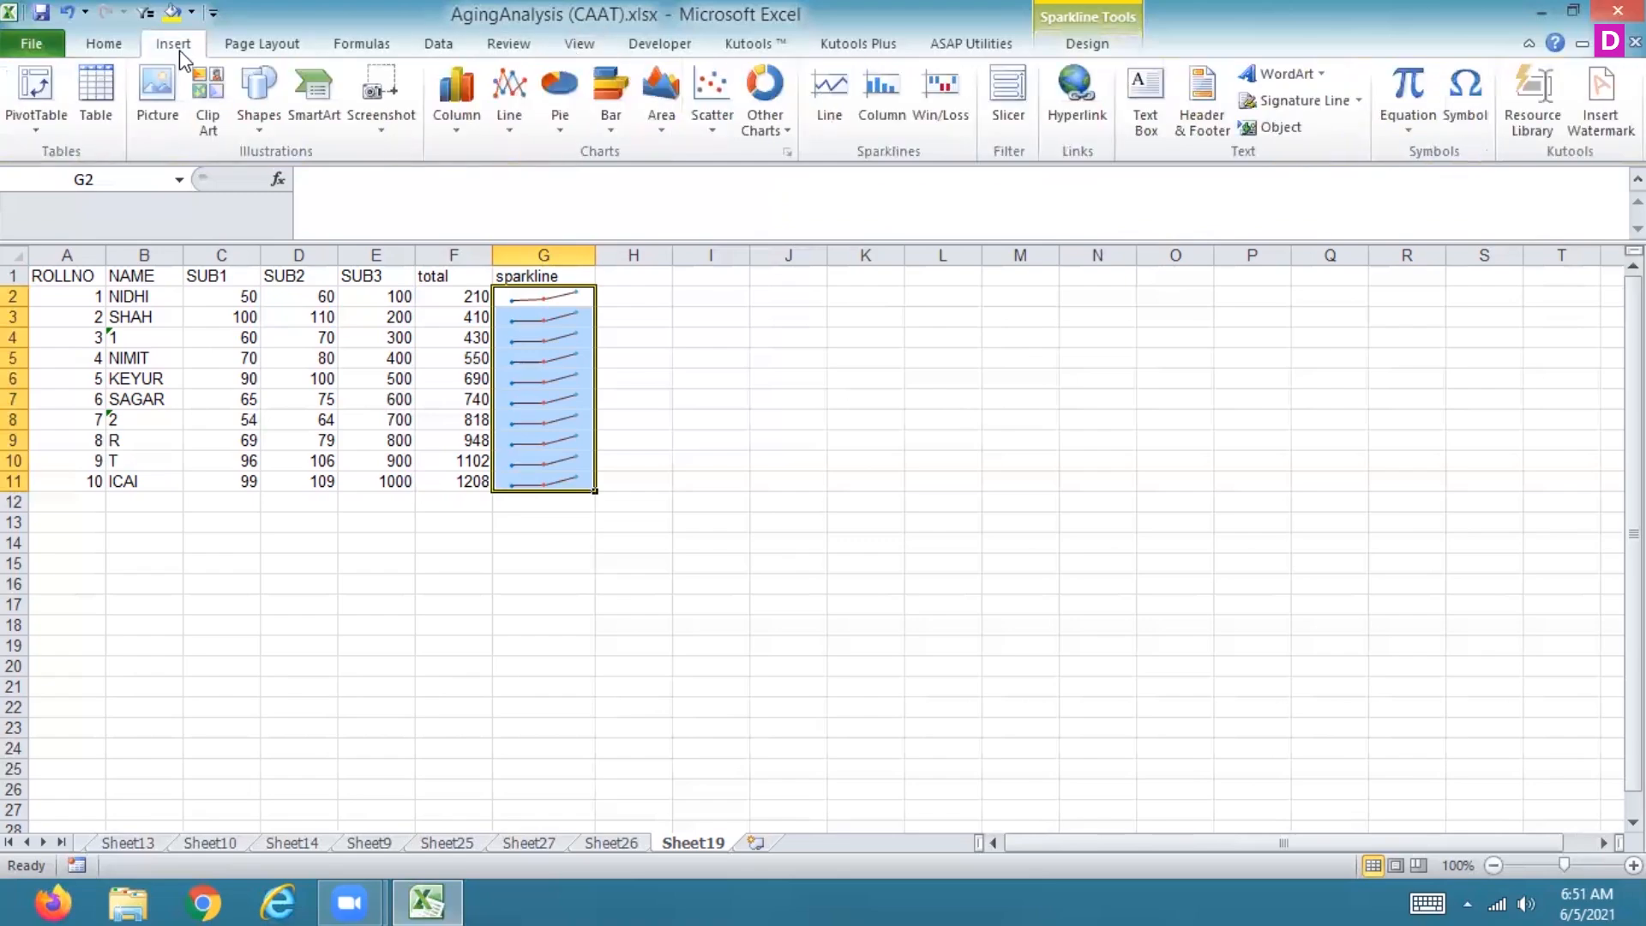
pyautogui.click(893, 115)
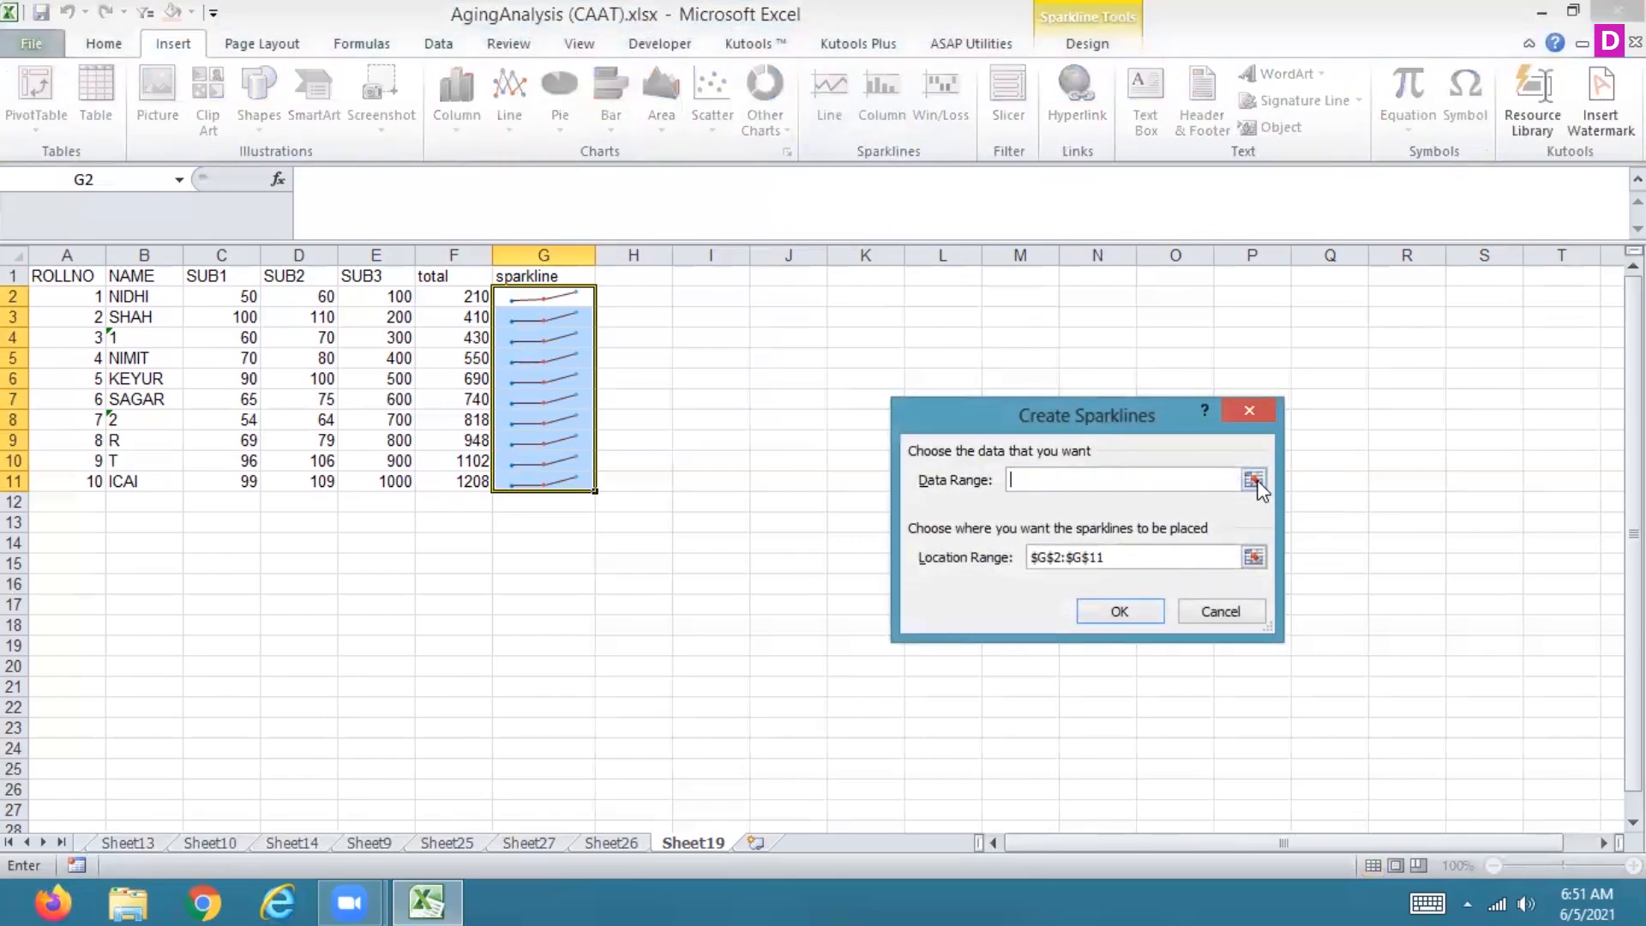
pyautogui.click(1253, 477)
pyautogui.moveTo(225, 296); pyautogui.dragTo(350, 305)
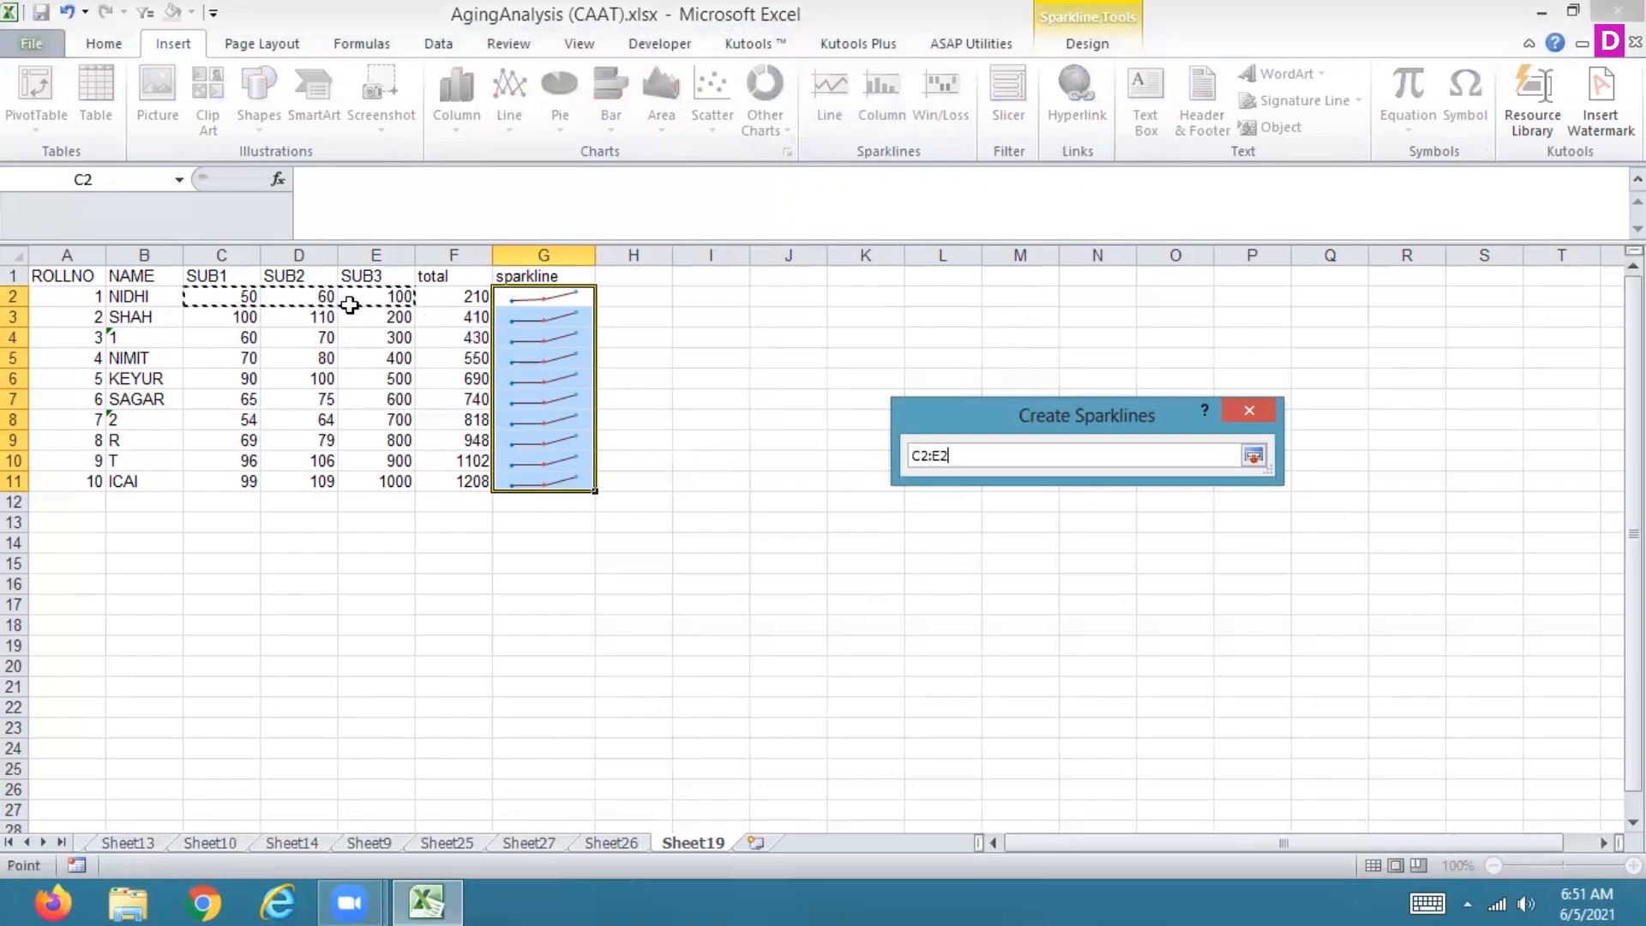
pyautogui.click(1251, 455)
pyautogui.click(1131, 611)
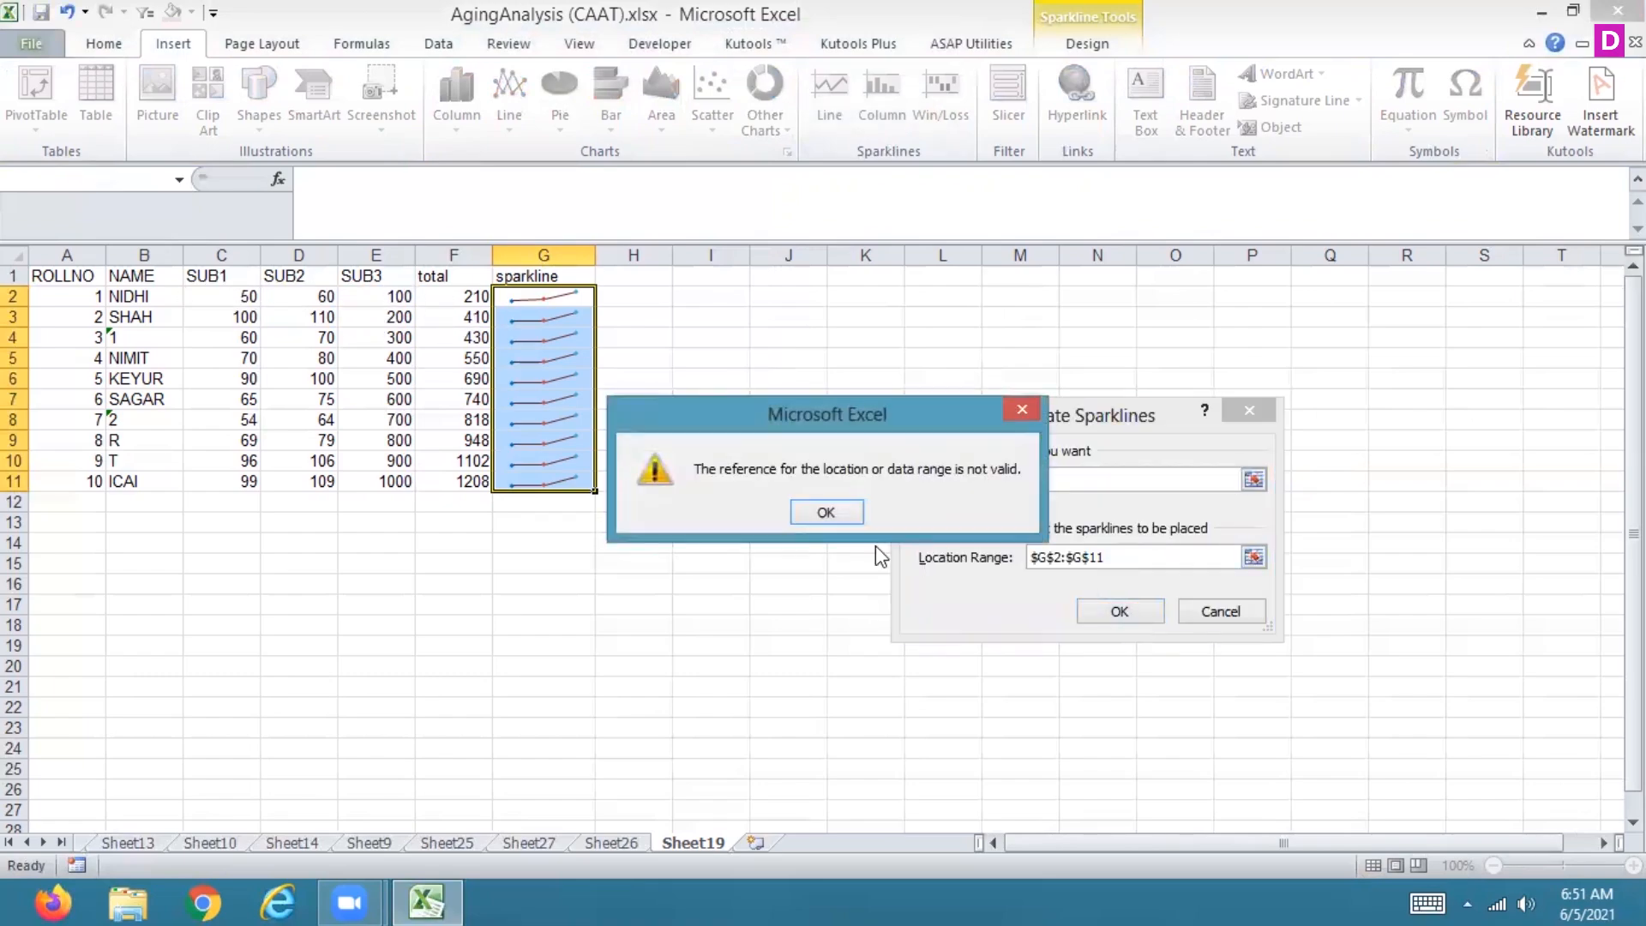
pyautogui.click(825, 513)
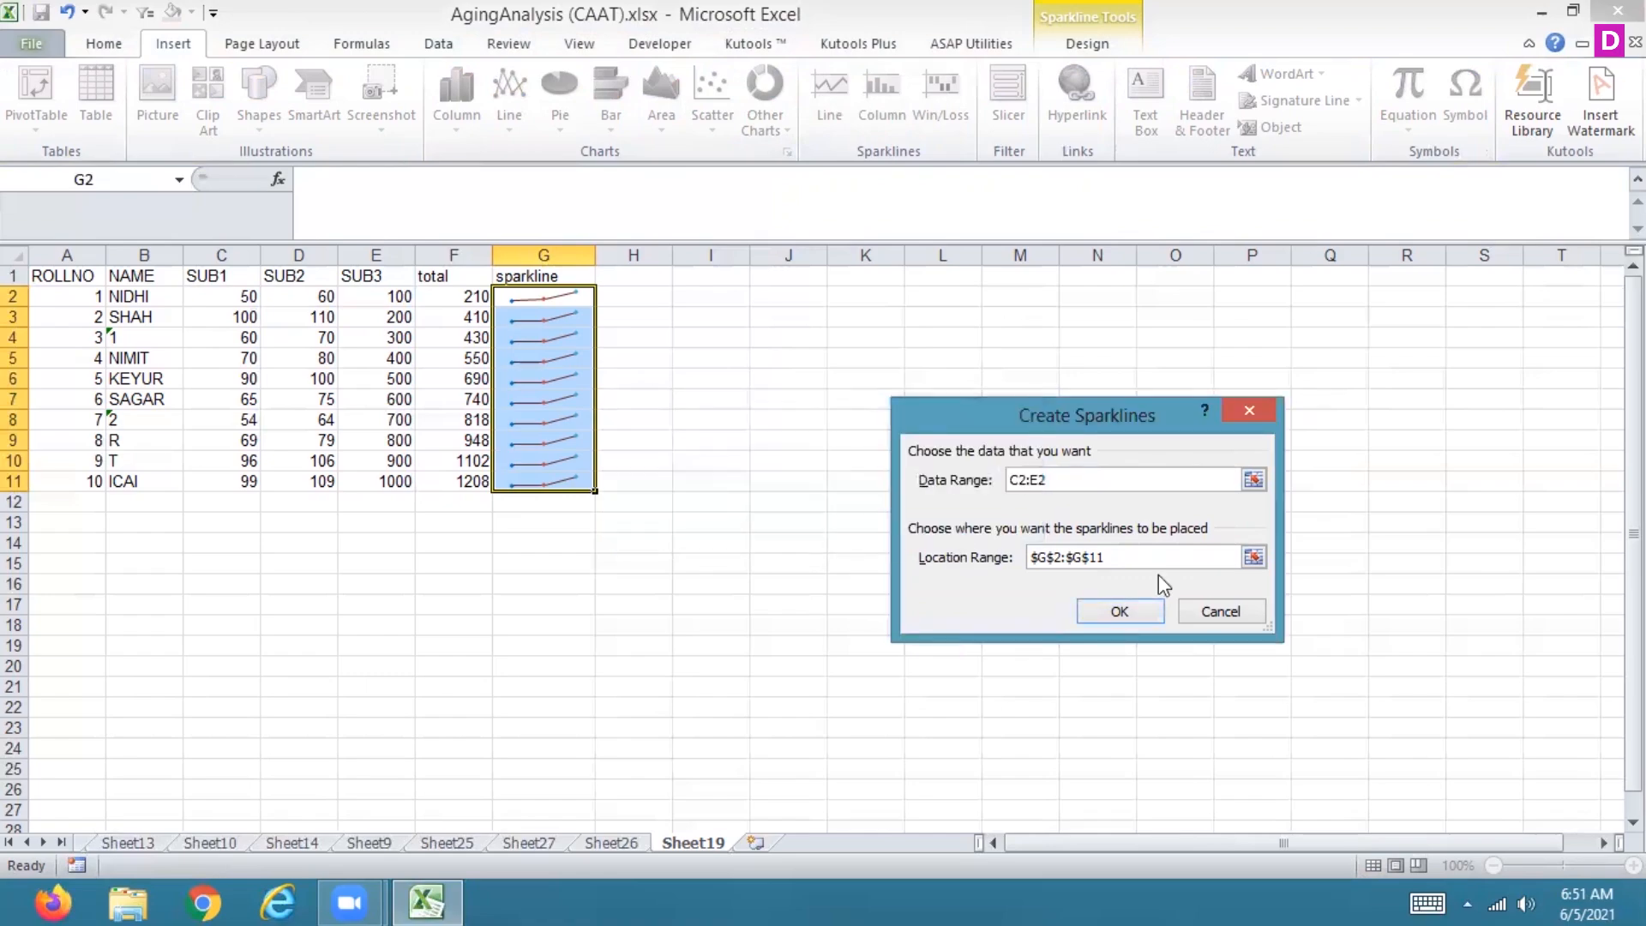
pyautogui.click(1220, 611)
# Step: Enter the heading datarange in cell H1
pyautogui.click(621, 277)
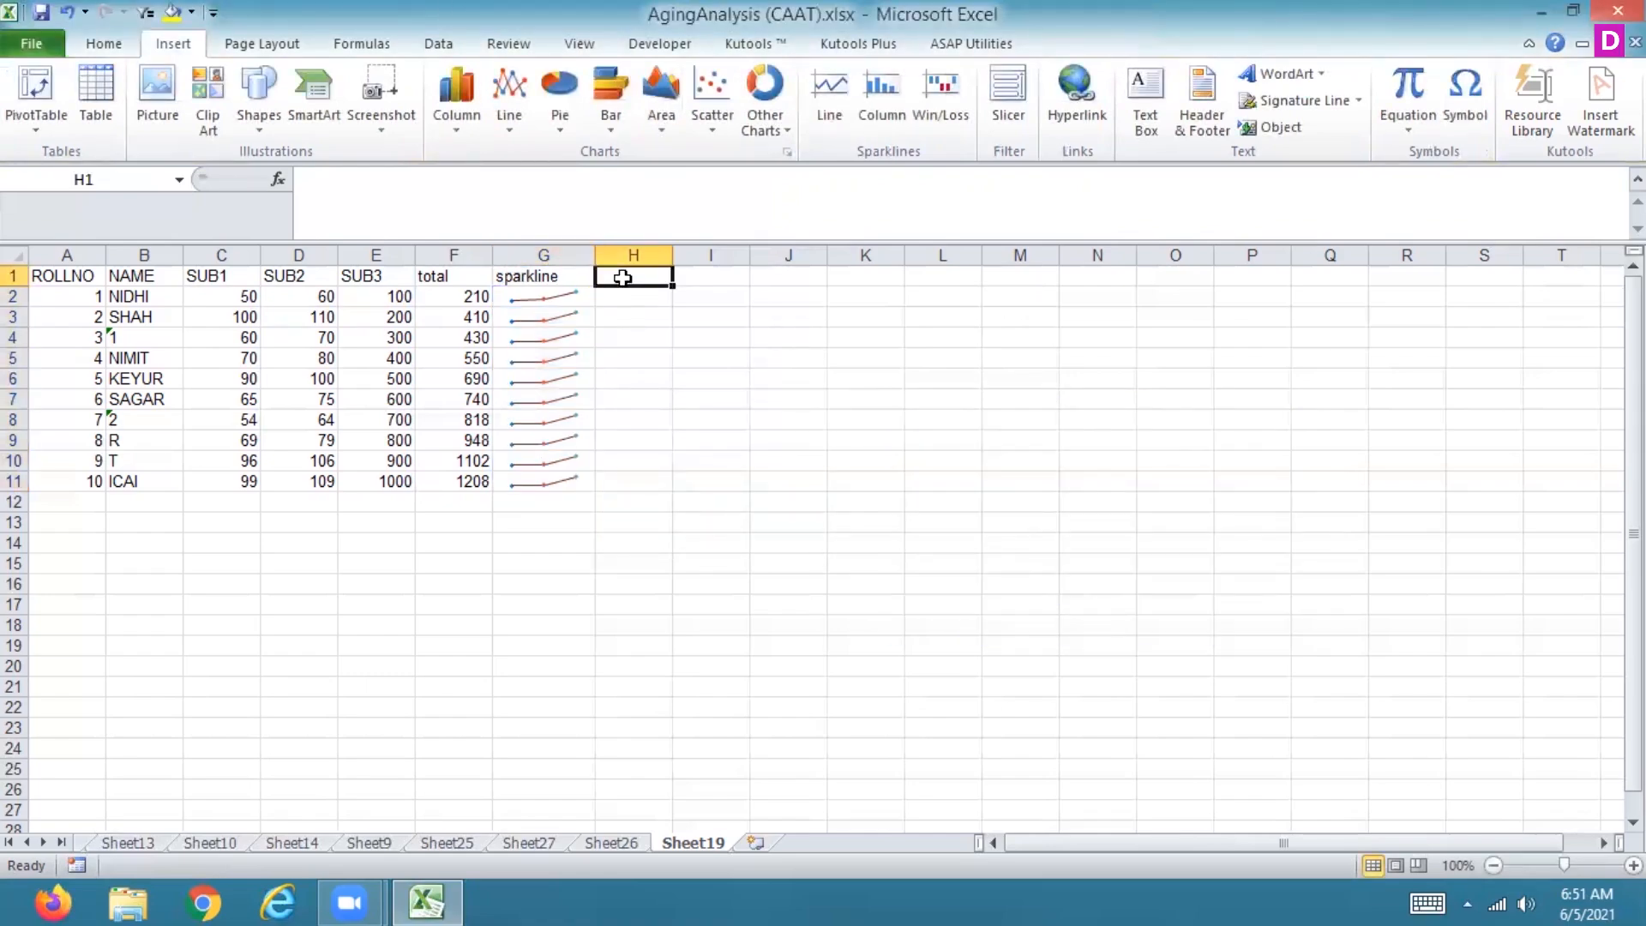
pyautogui.write('datar')
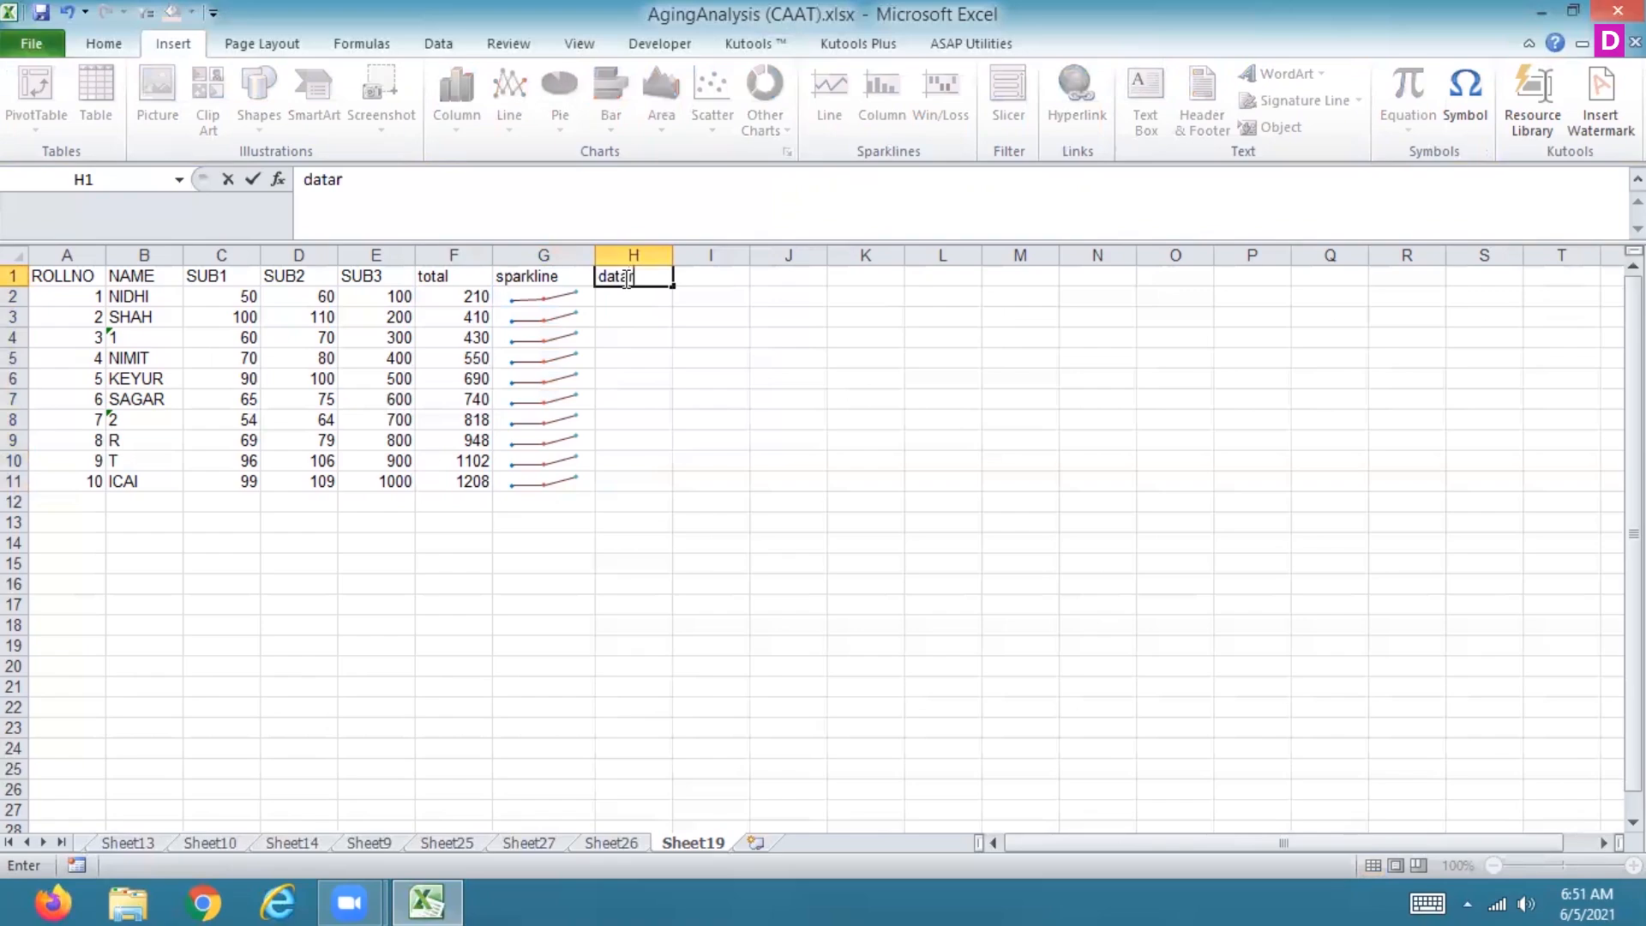
pyautogui.write('ange')
pyautogui.press('Return')
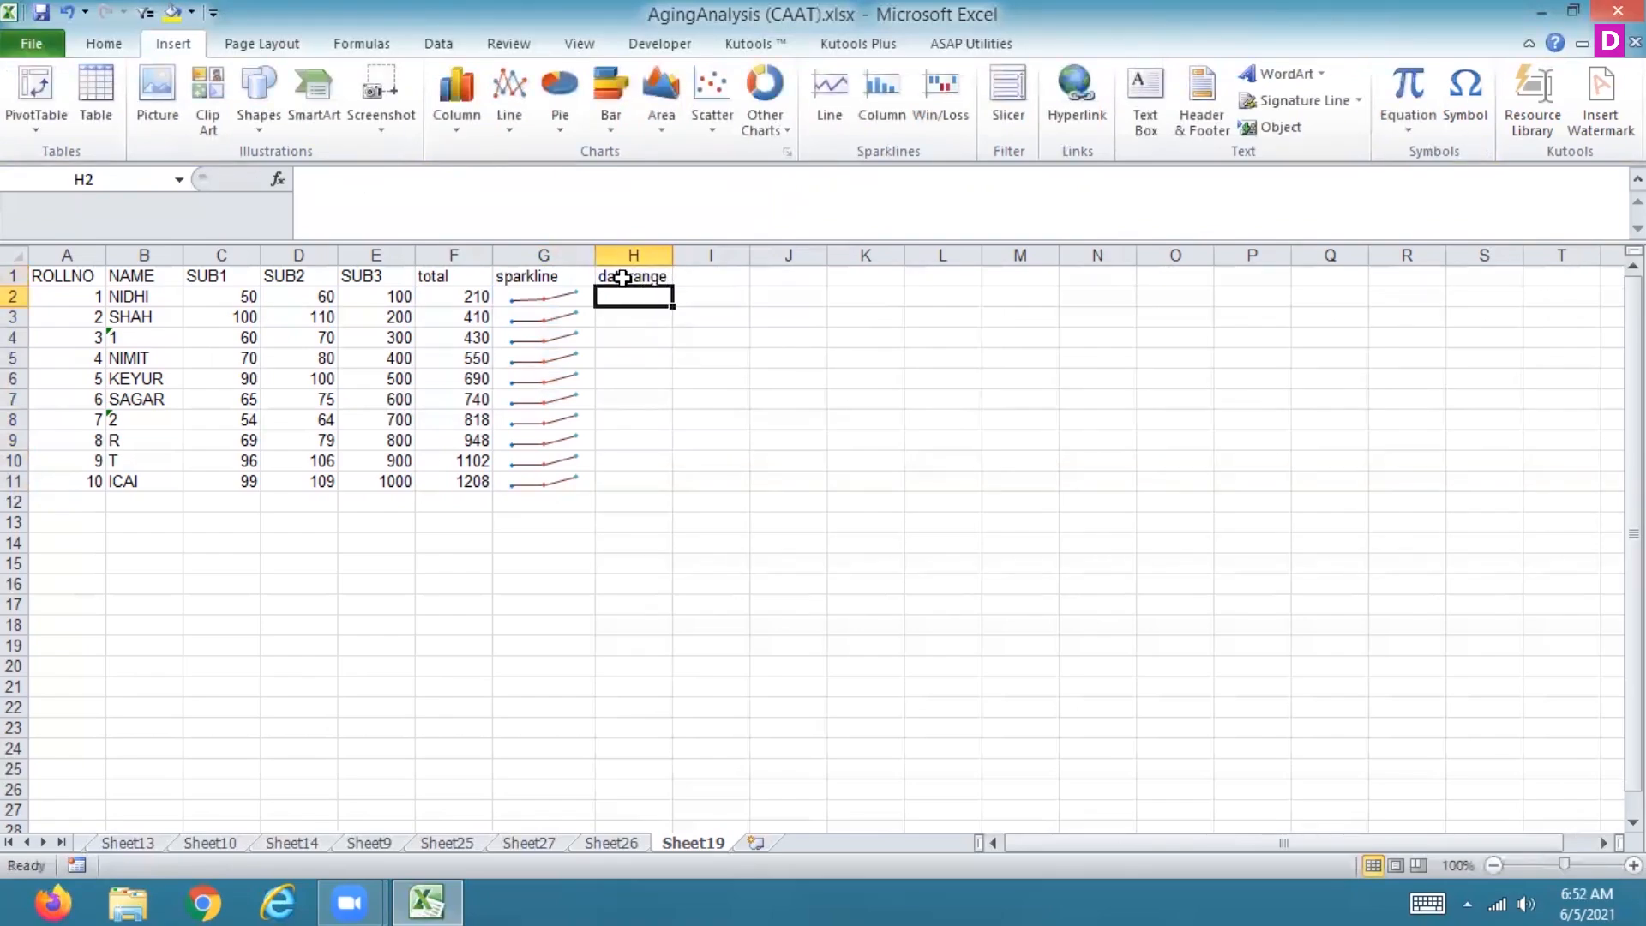
pyautogui.click(883, 107)
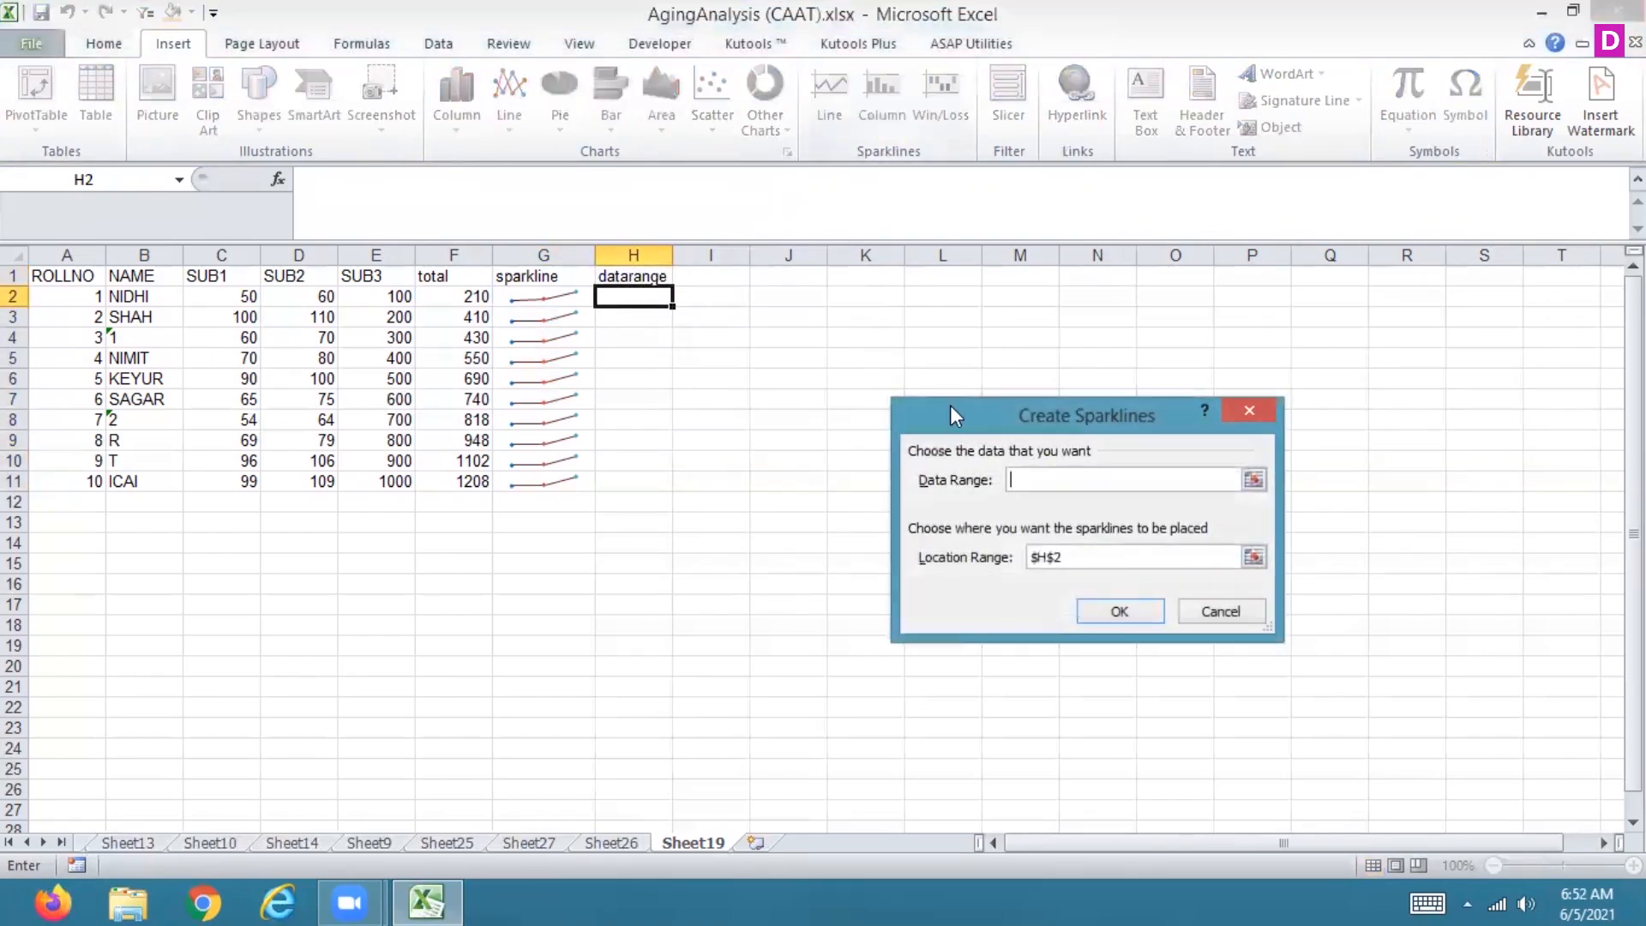
pyautogui.click(1235, 612)
# Step: Change the heading in cell H1 to column
pyautogui.click(609, 272)
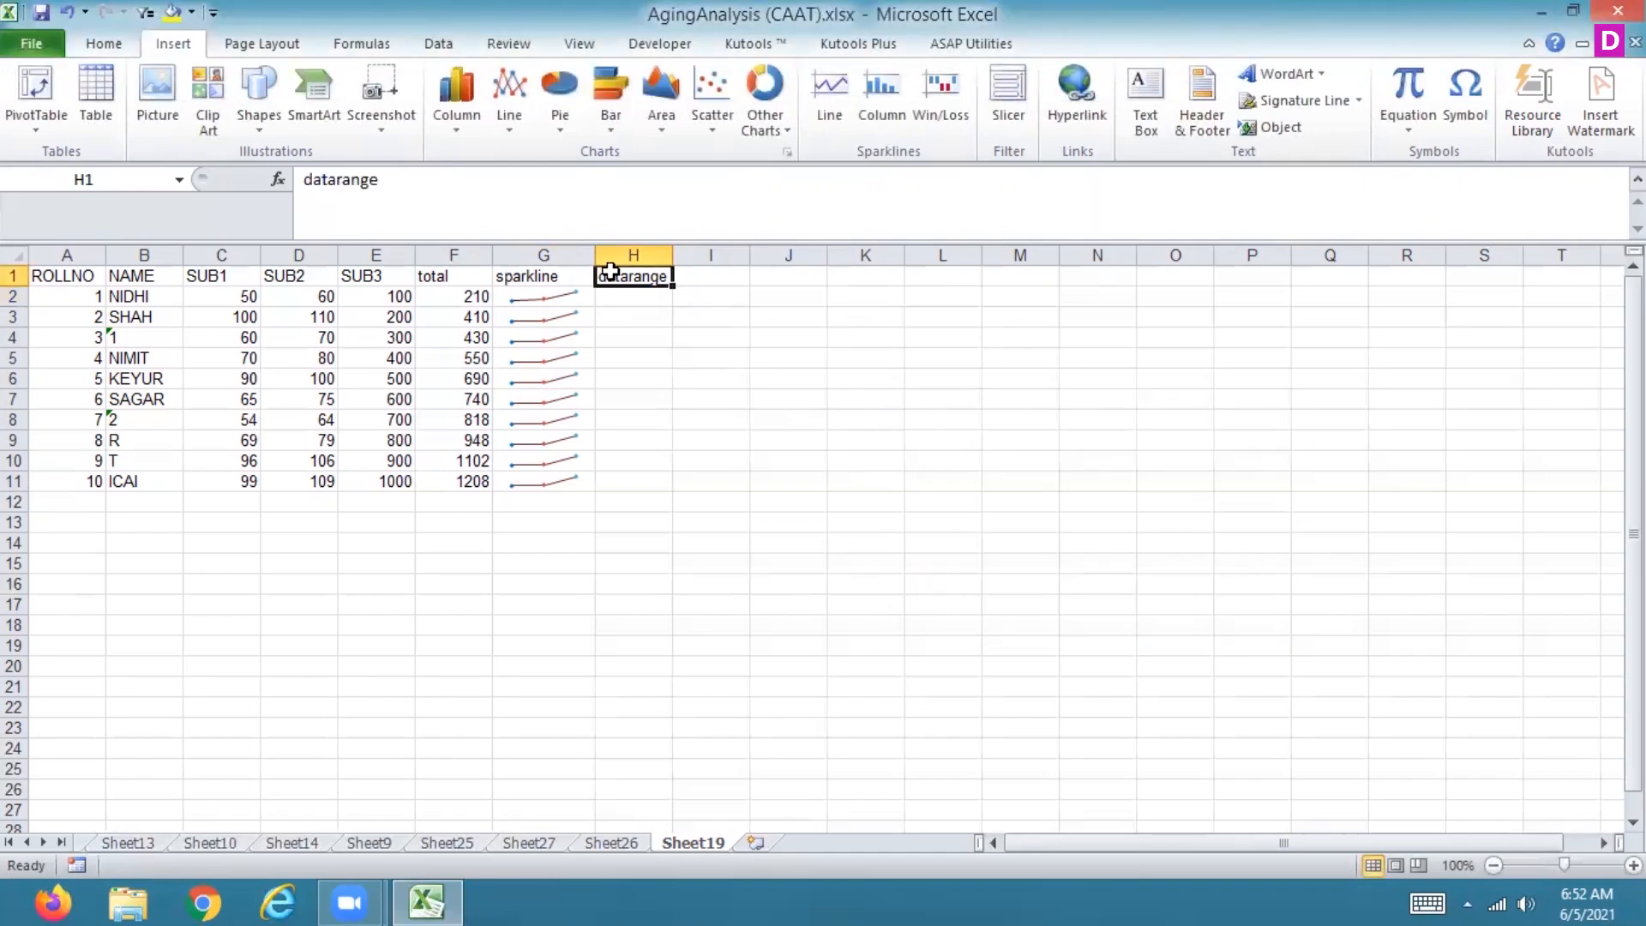
pyautogui.write('column')
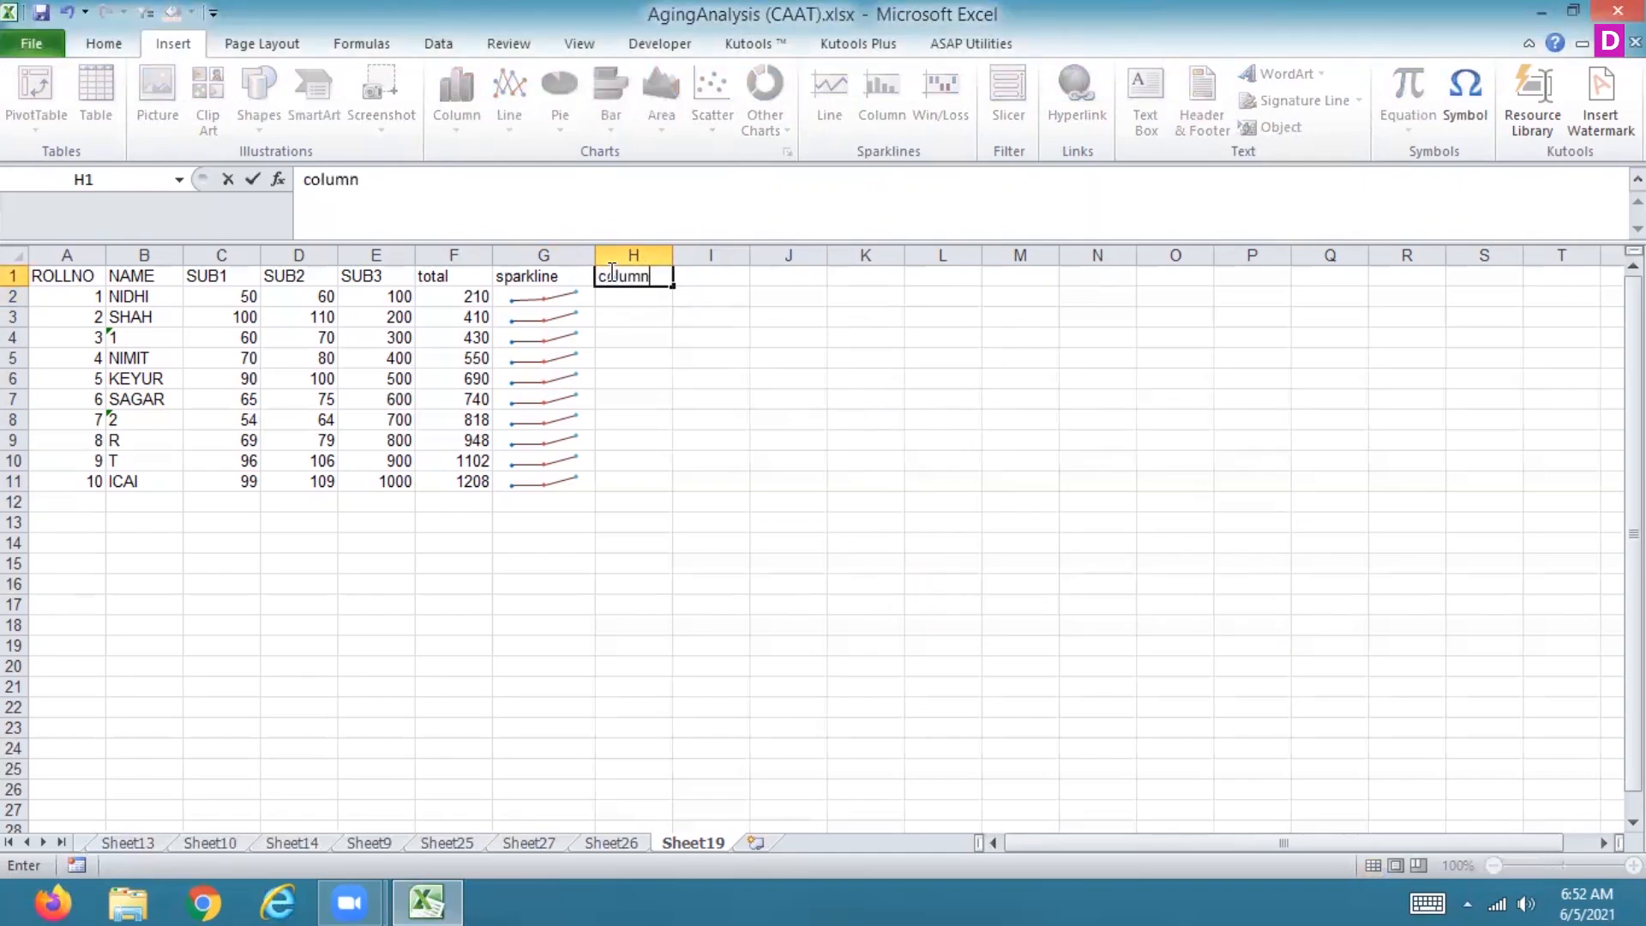
pyautogui.press('Return')
pyautogui.write('=')
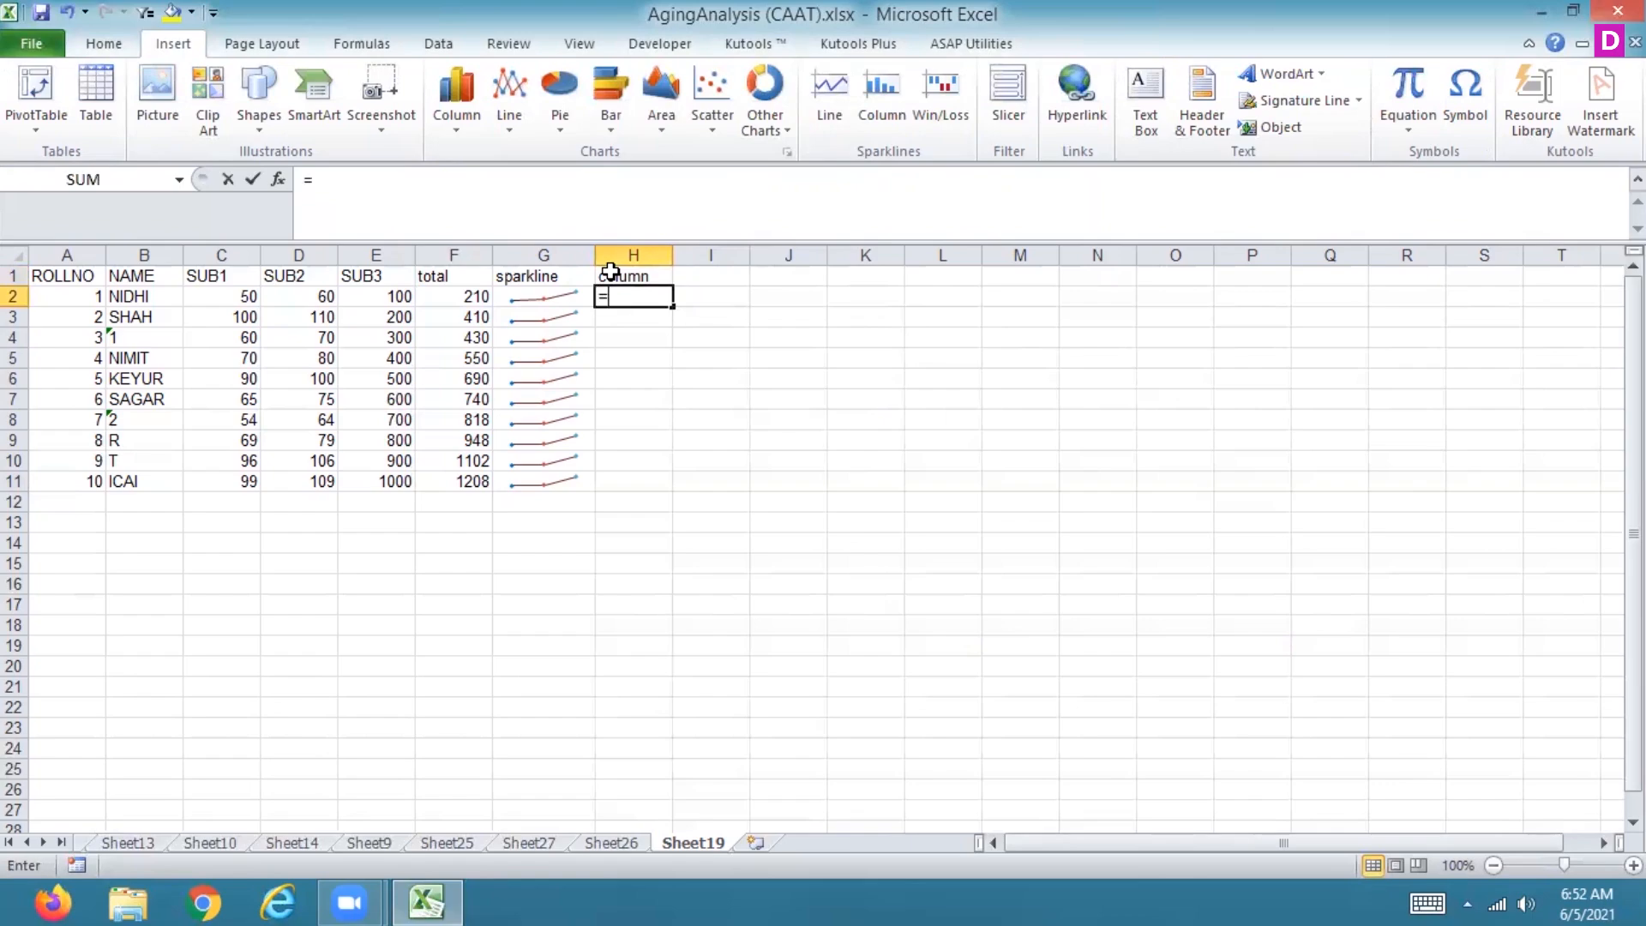
pyautogui.press('BackSpace')
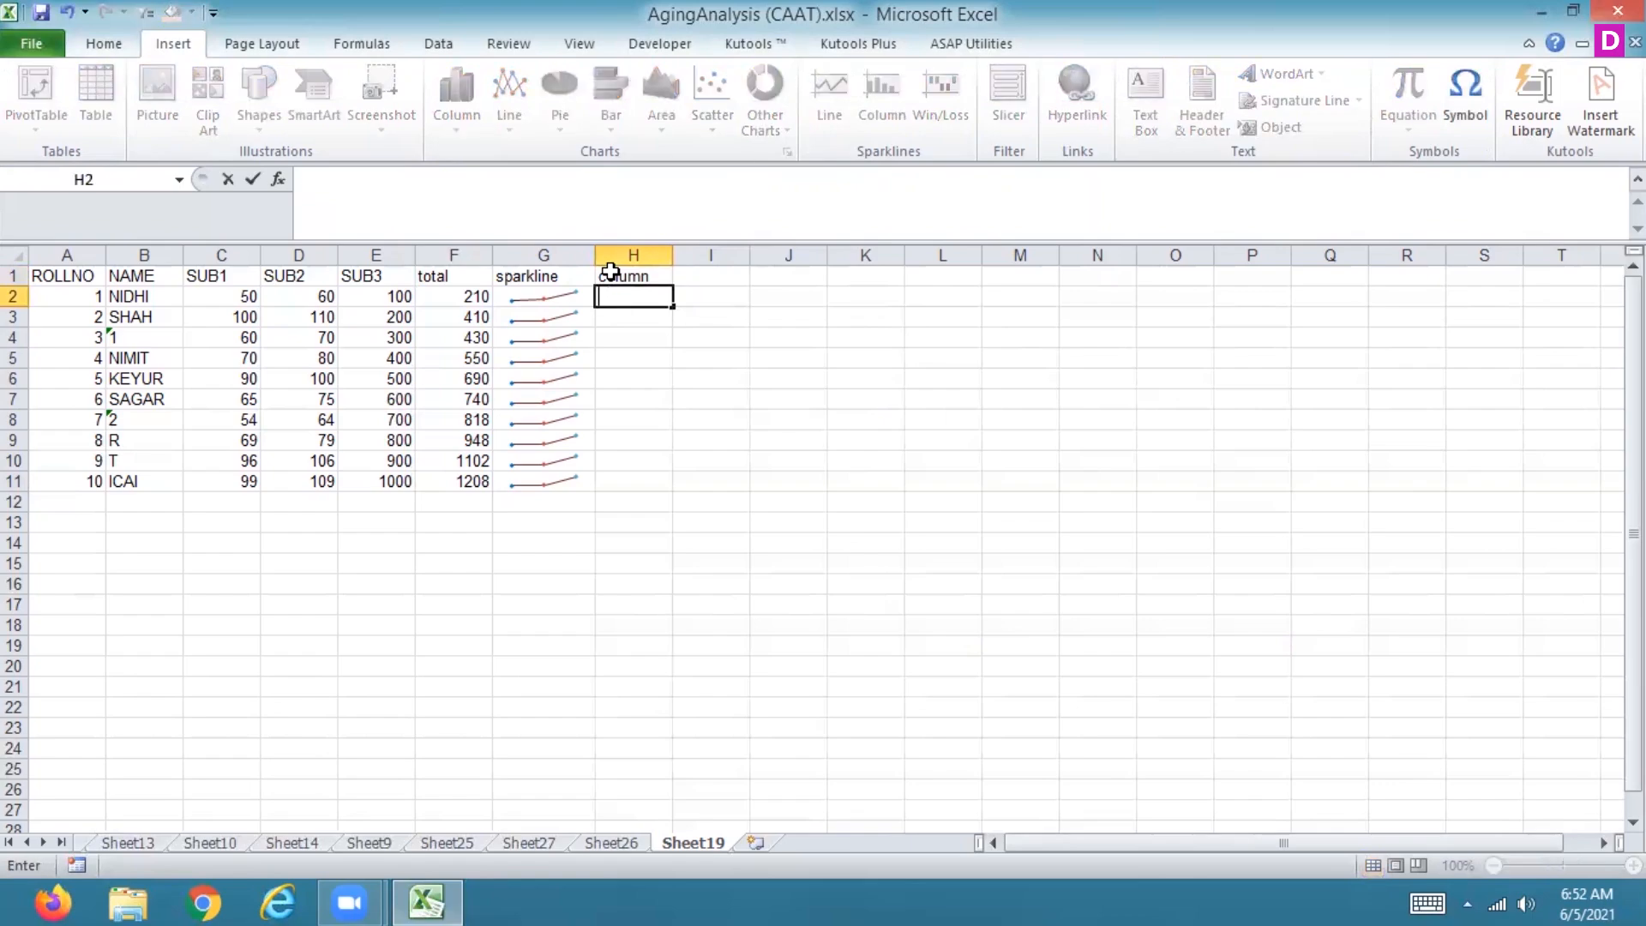
pyautogui.press('Escape')
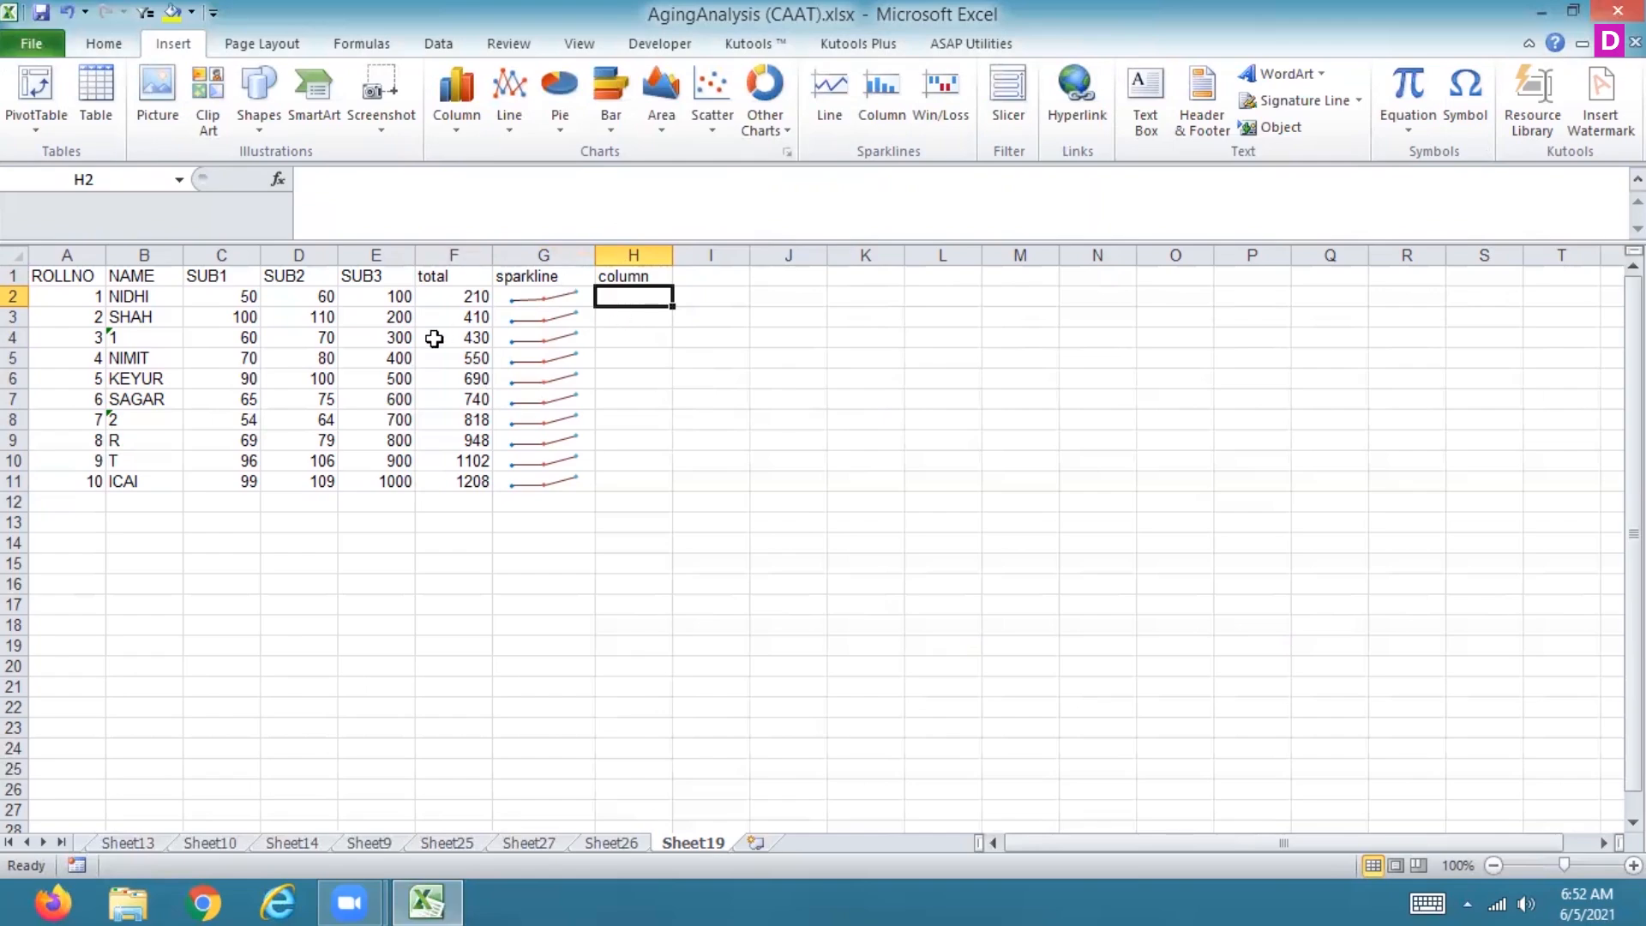
# Step: Insert a column sparkline in H2 from the data range C2:E2 and widen column H
pyautogui.click(877, 101)
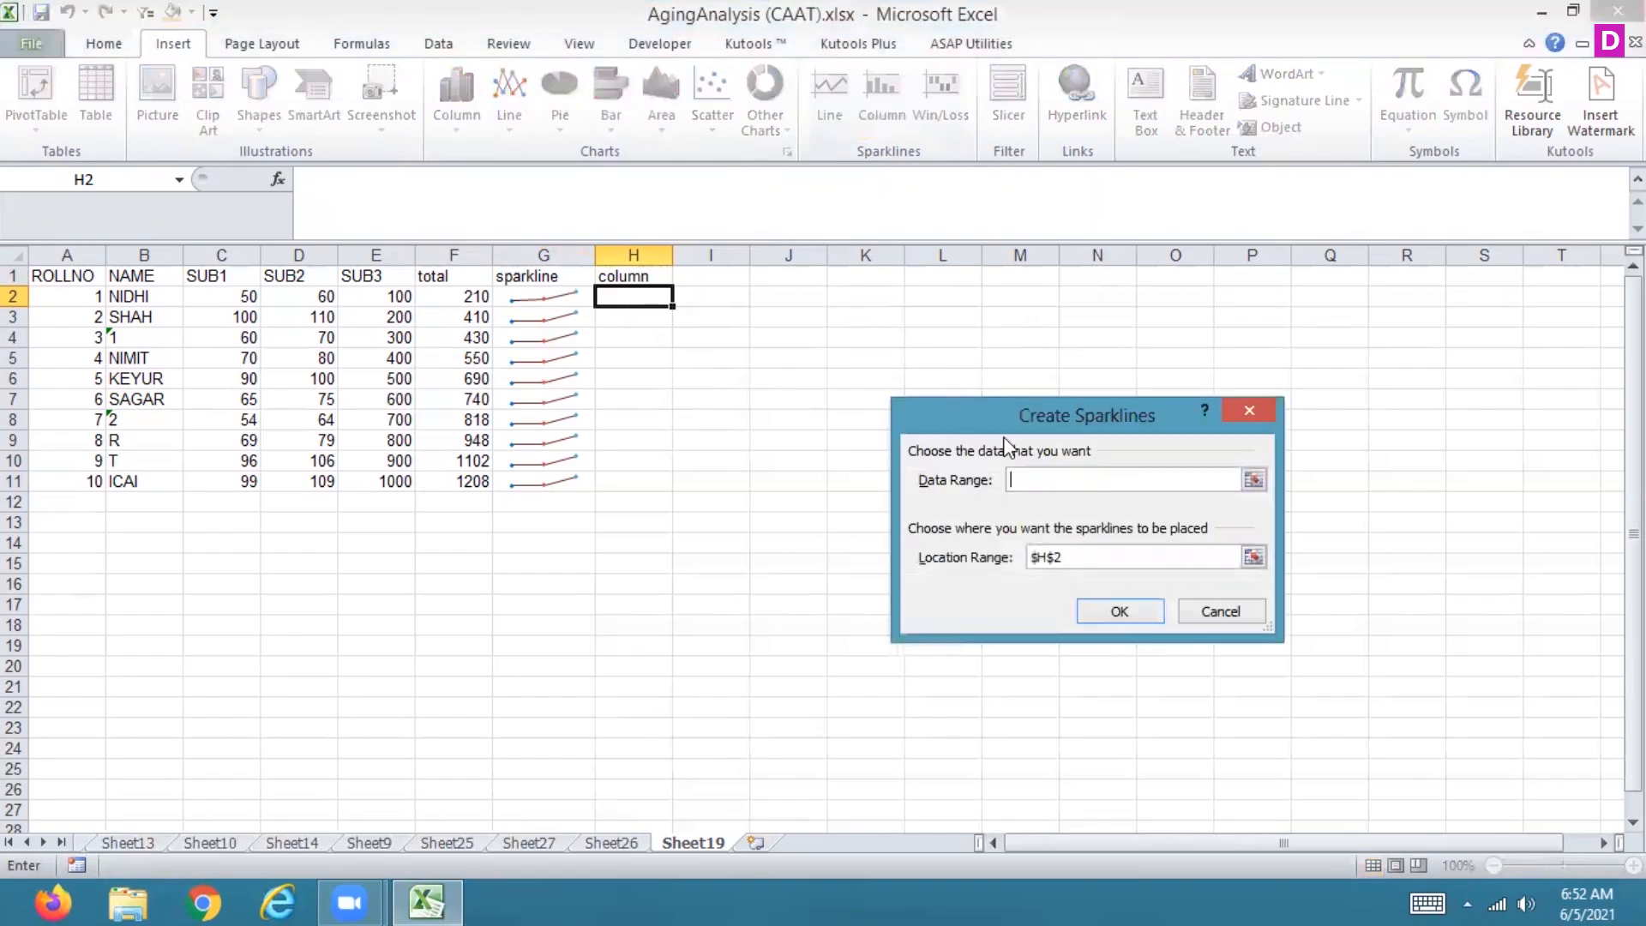
pyautogui.click(1254, 481)
pyautogui.moveTo(245, 298); pyautogui.dragTo(404, 297)
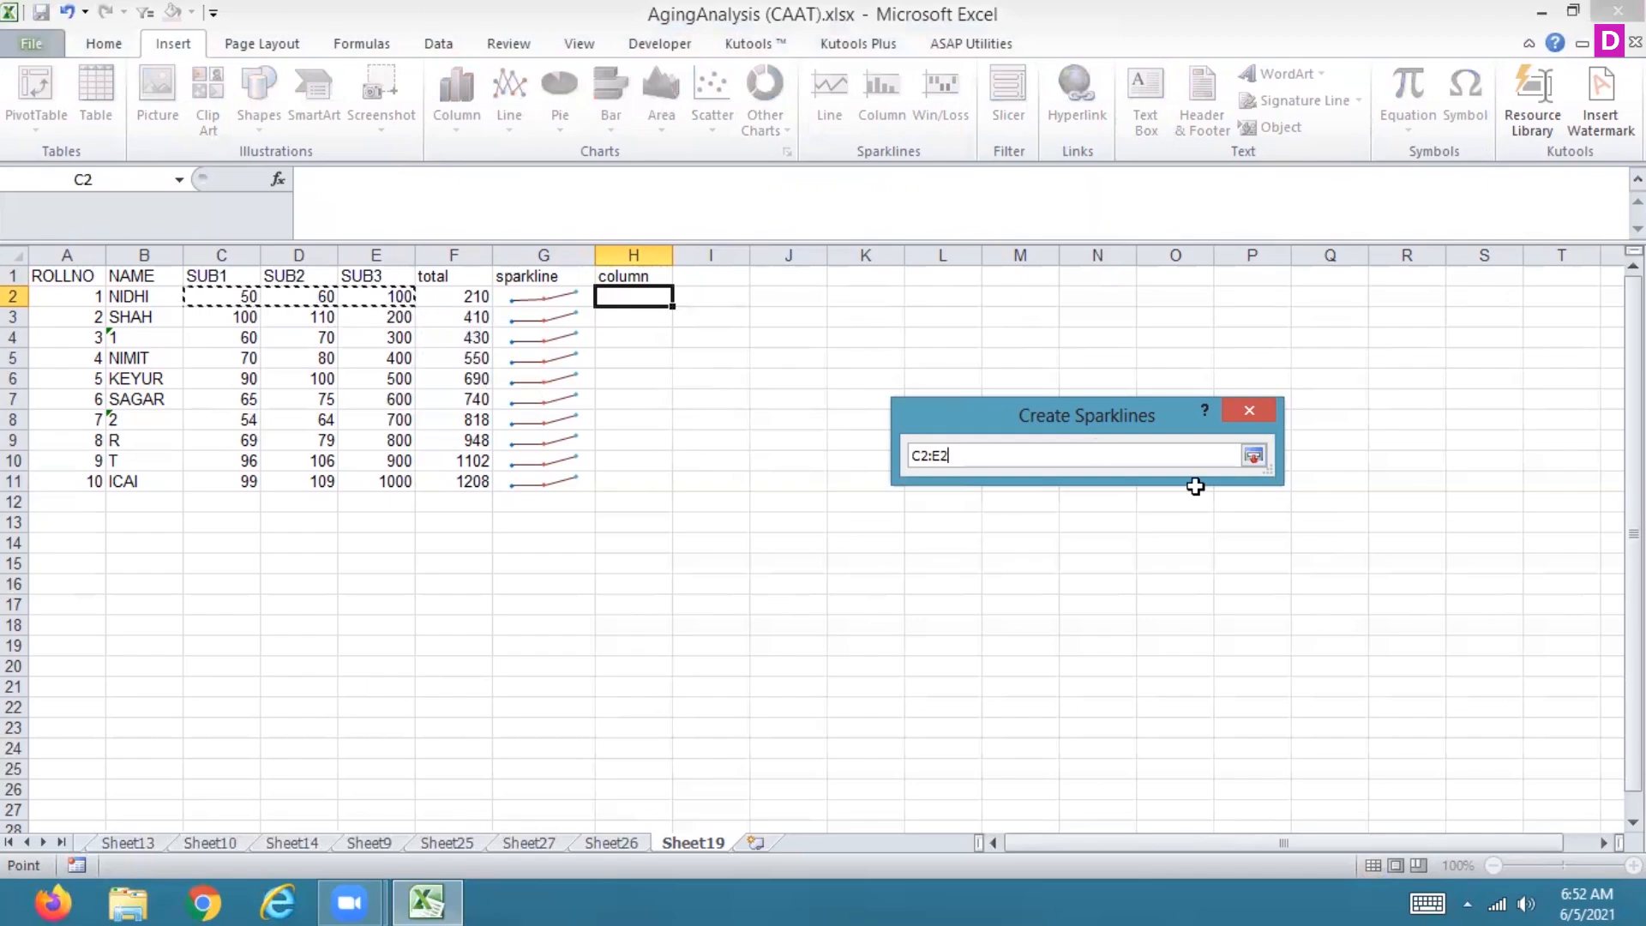
pyautogui.click(1254, 458)
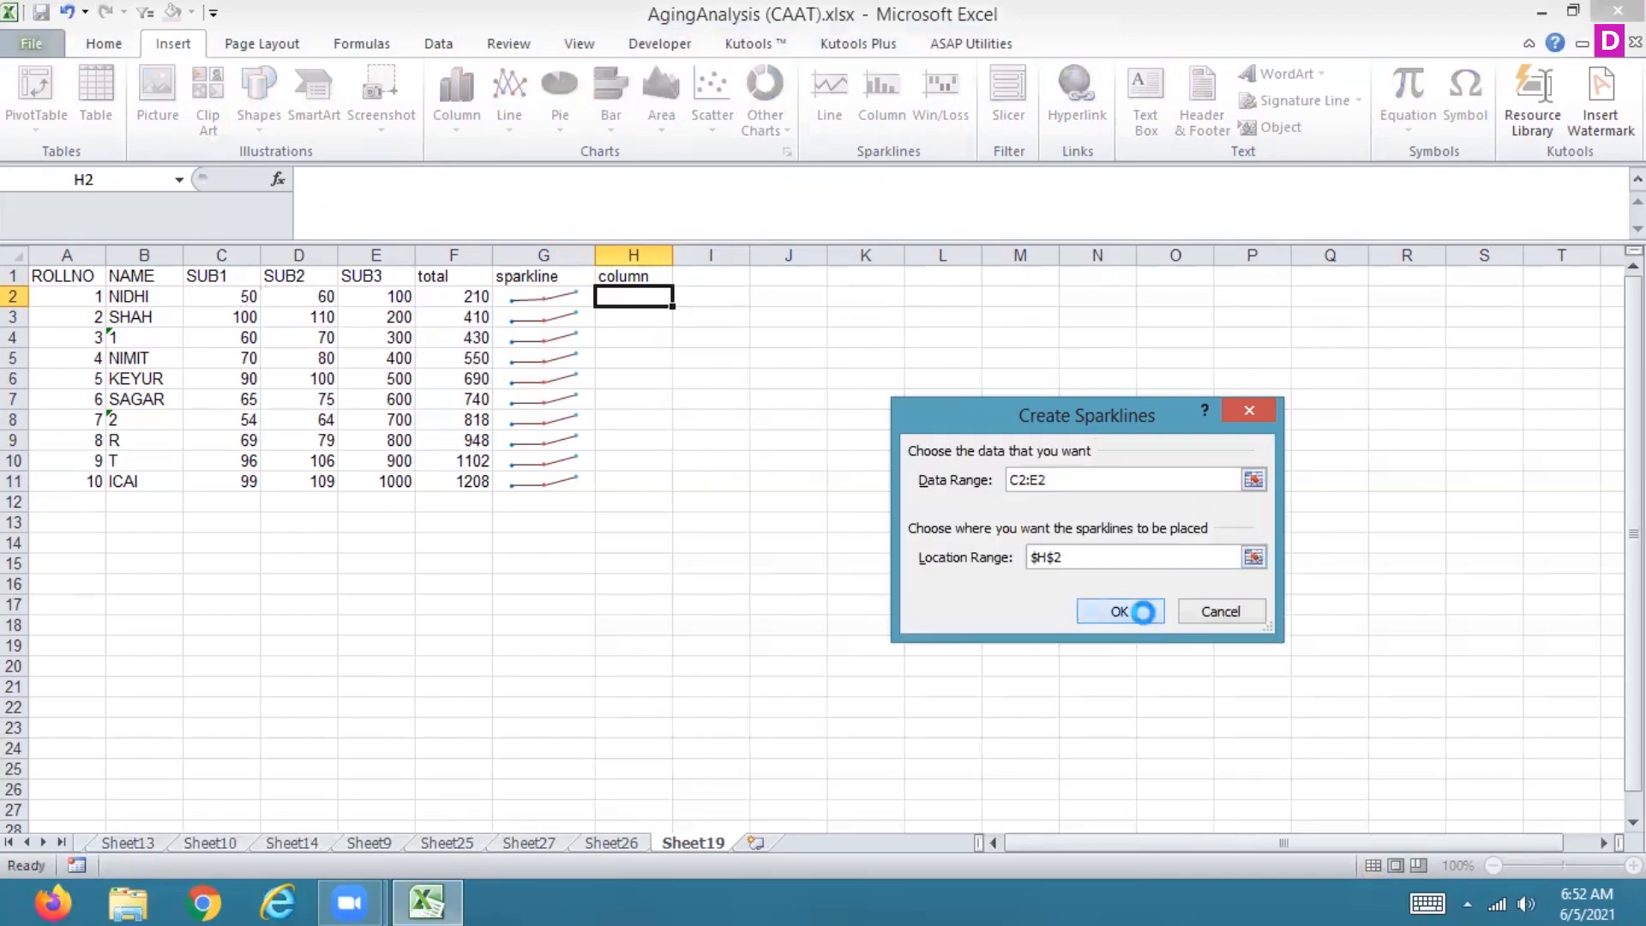
pyautogui.click(1144, 614)
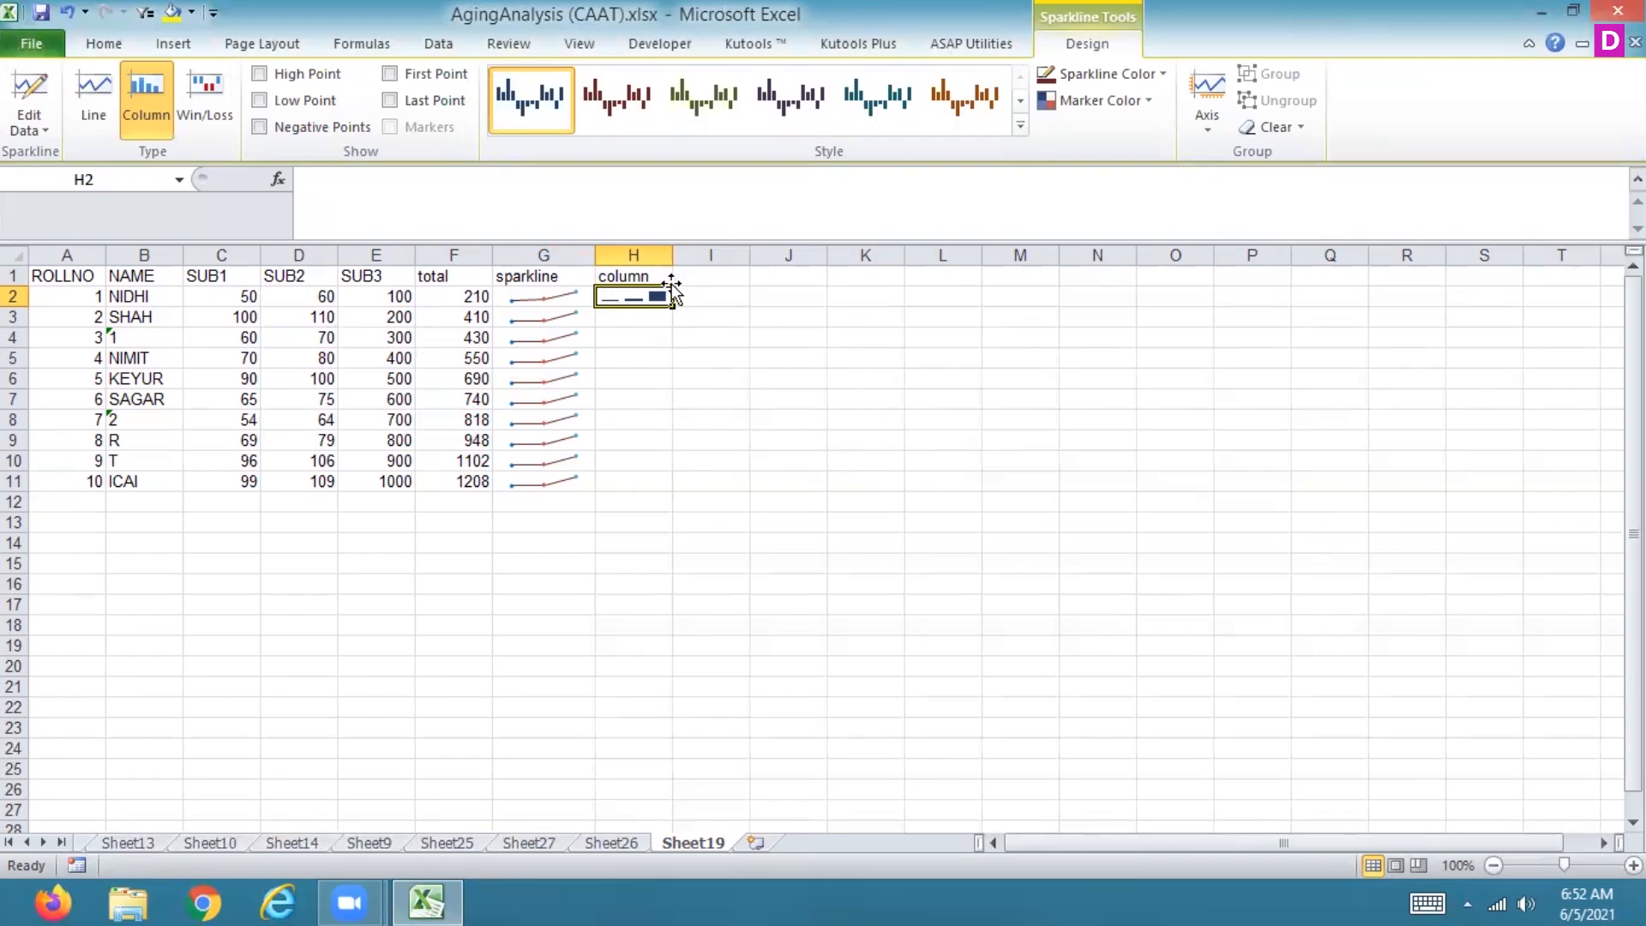
pyautogui.moveTo(673, 255); pyautogui.dragTo(735, 265)
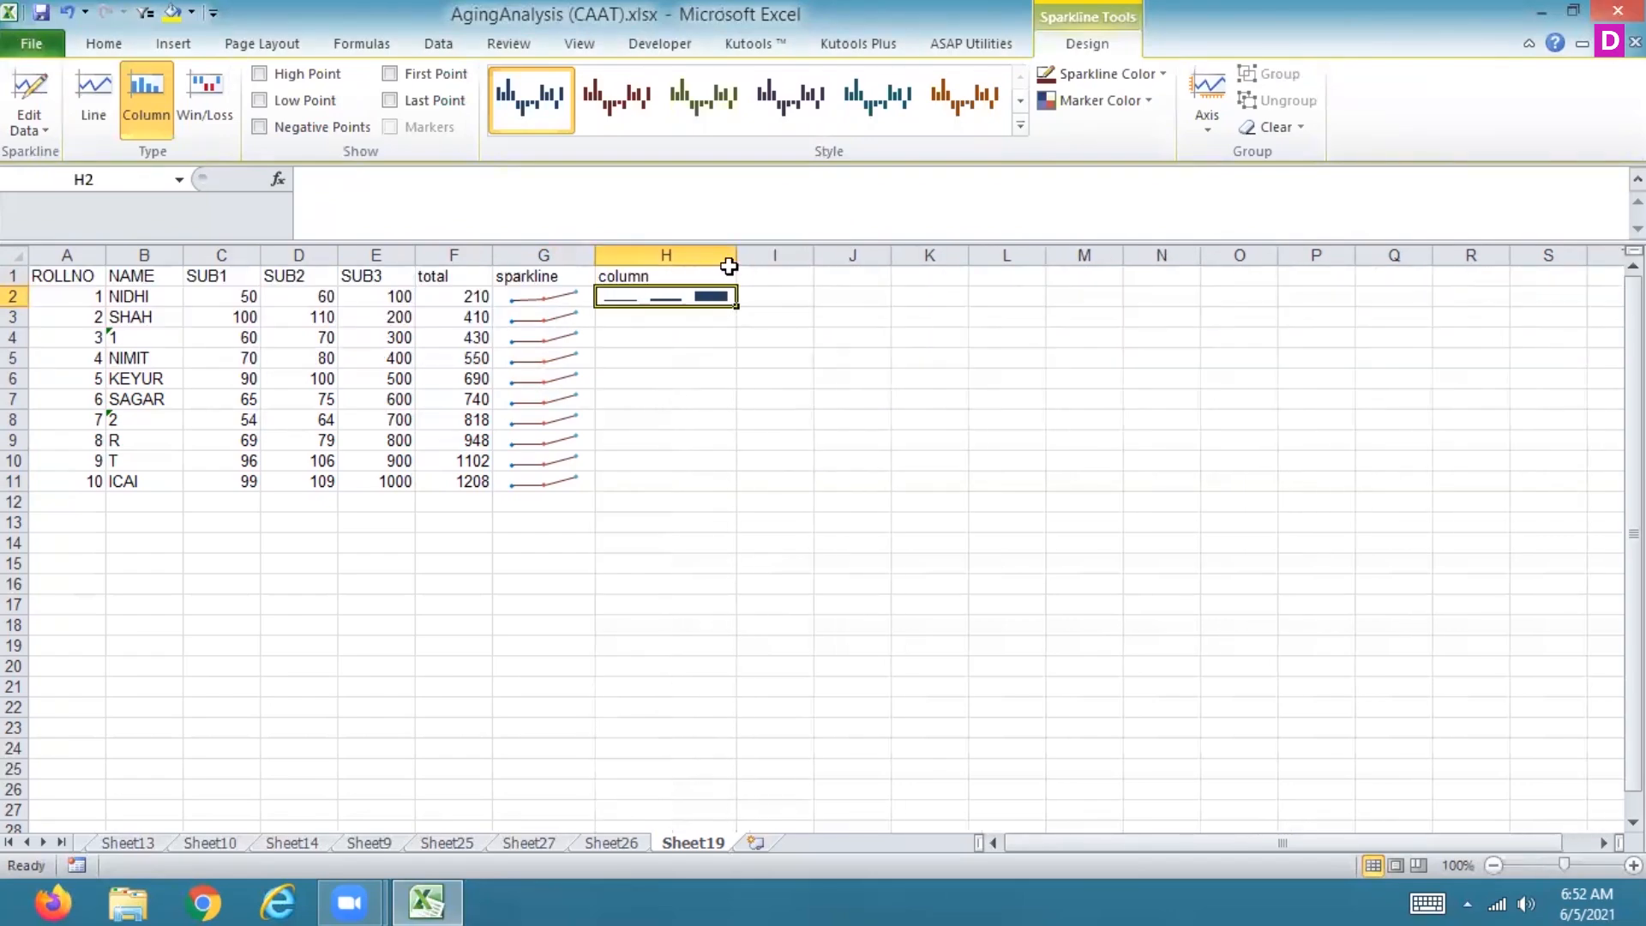
# Step: Change the SUB2 mark in cell D2 to 900
pyautogui.click(294, 296)
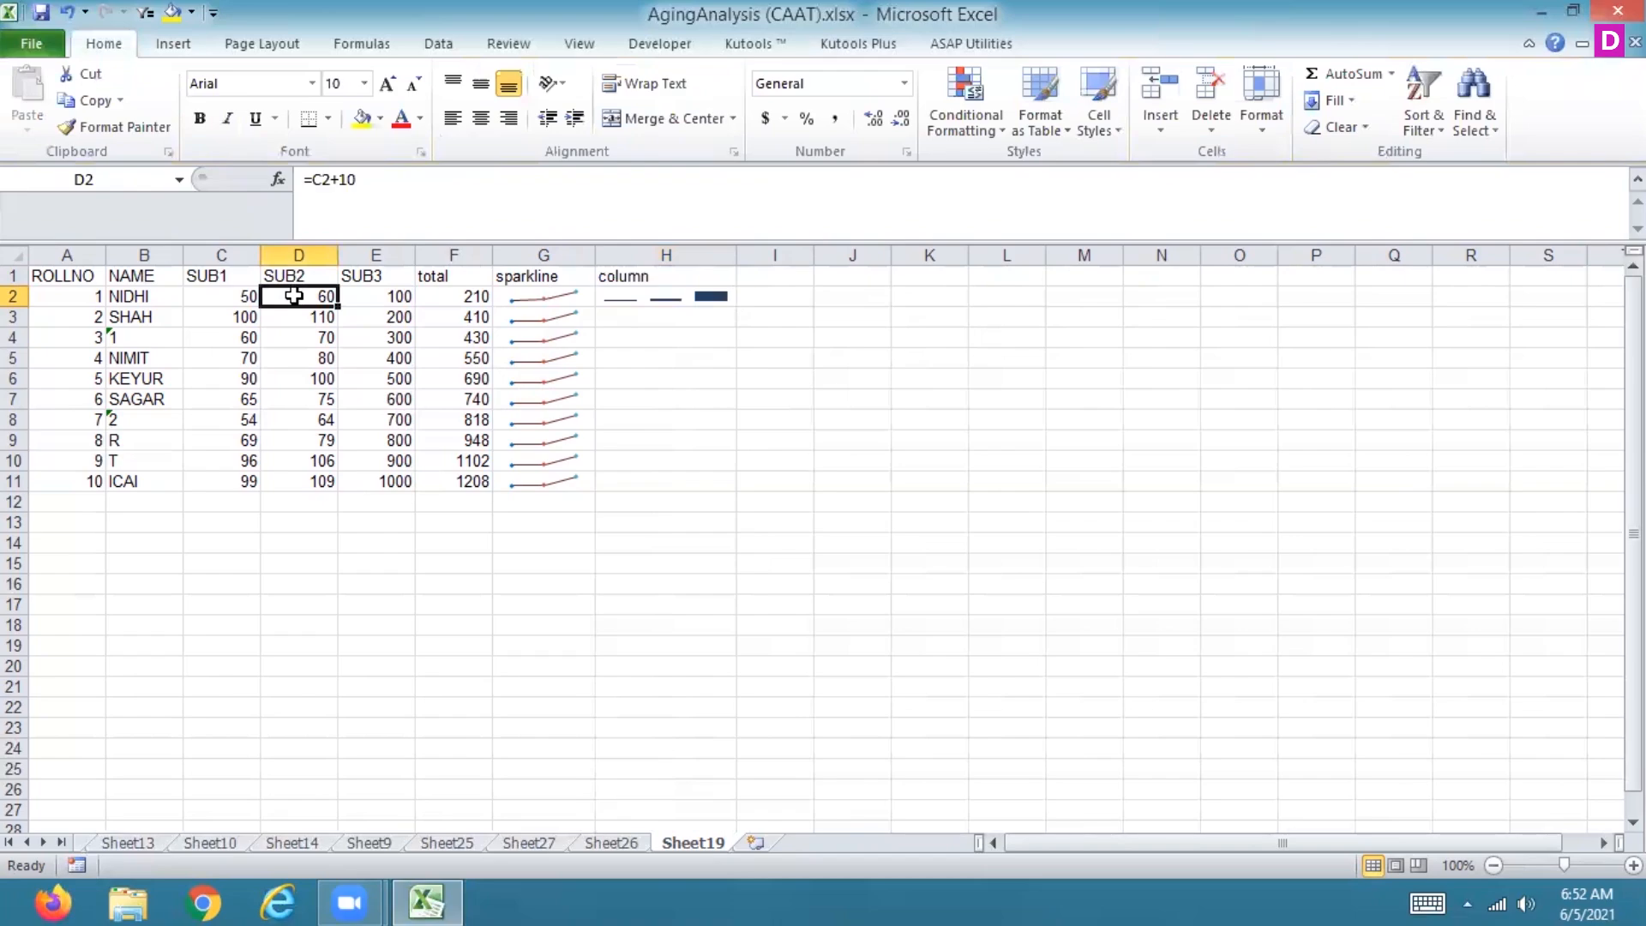
pyautogui.write('900')
pyautogui.press('Return')
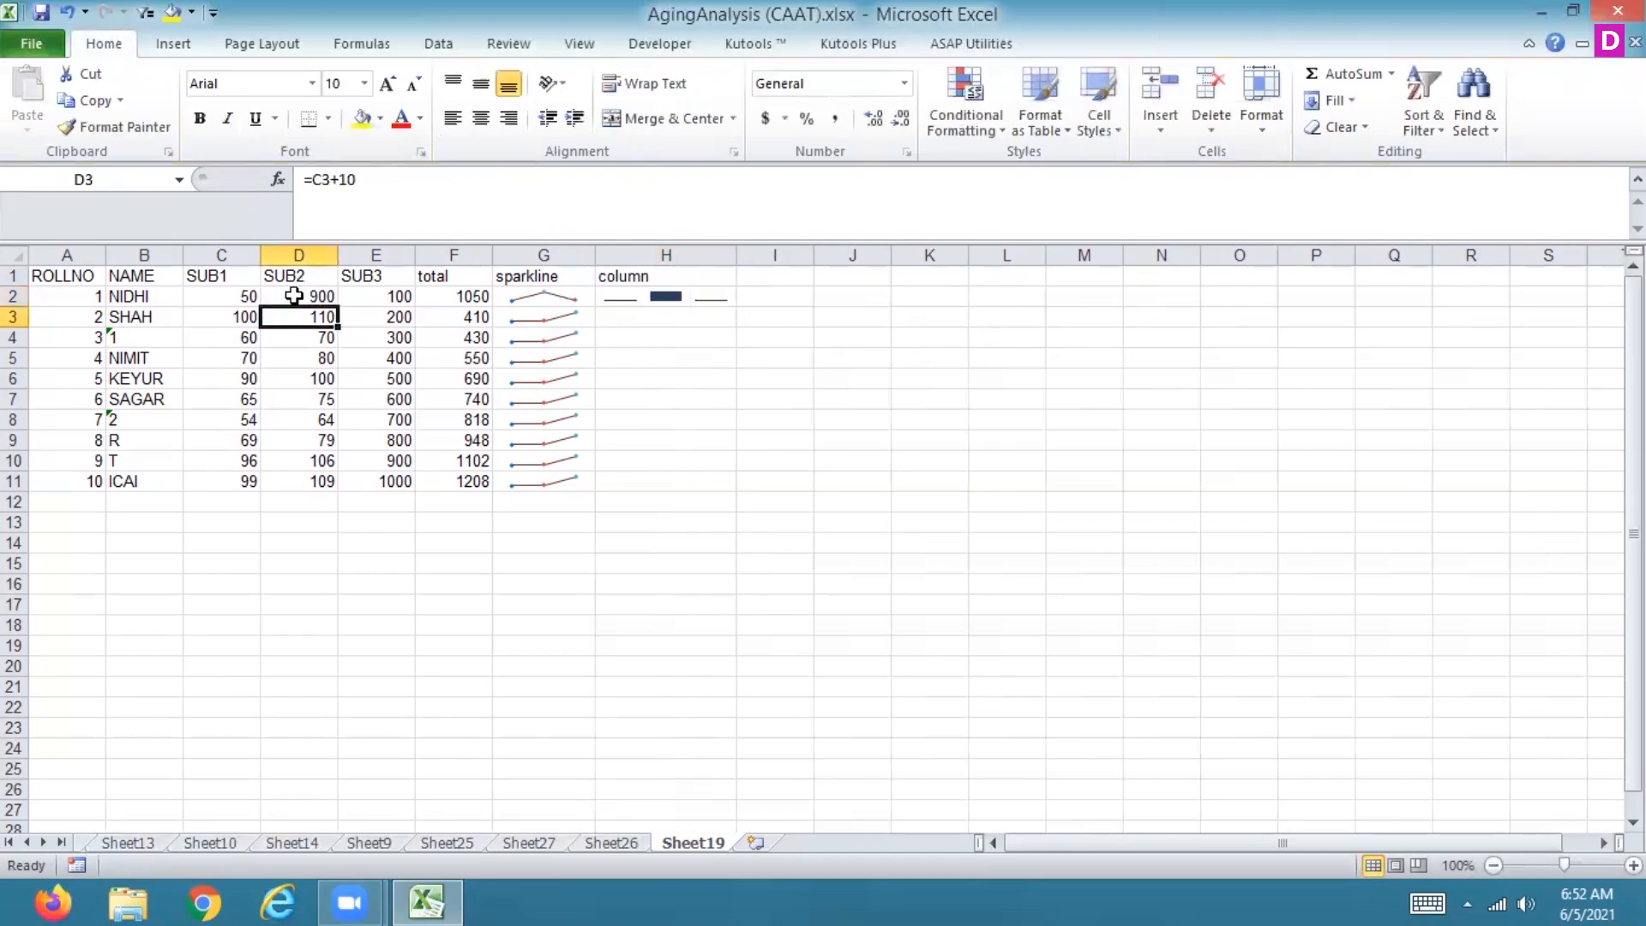
# Step: Fill the column sparkline from H2 down to H11
pyautogui.press('Up')
pyautogui.press('Right')
pyautogui.press('Right')
pyautogui.press('Right')
pyautogui.press('Right')
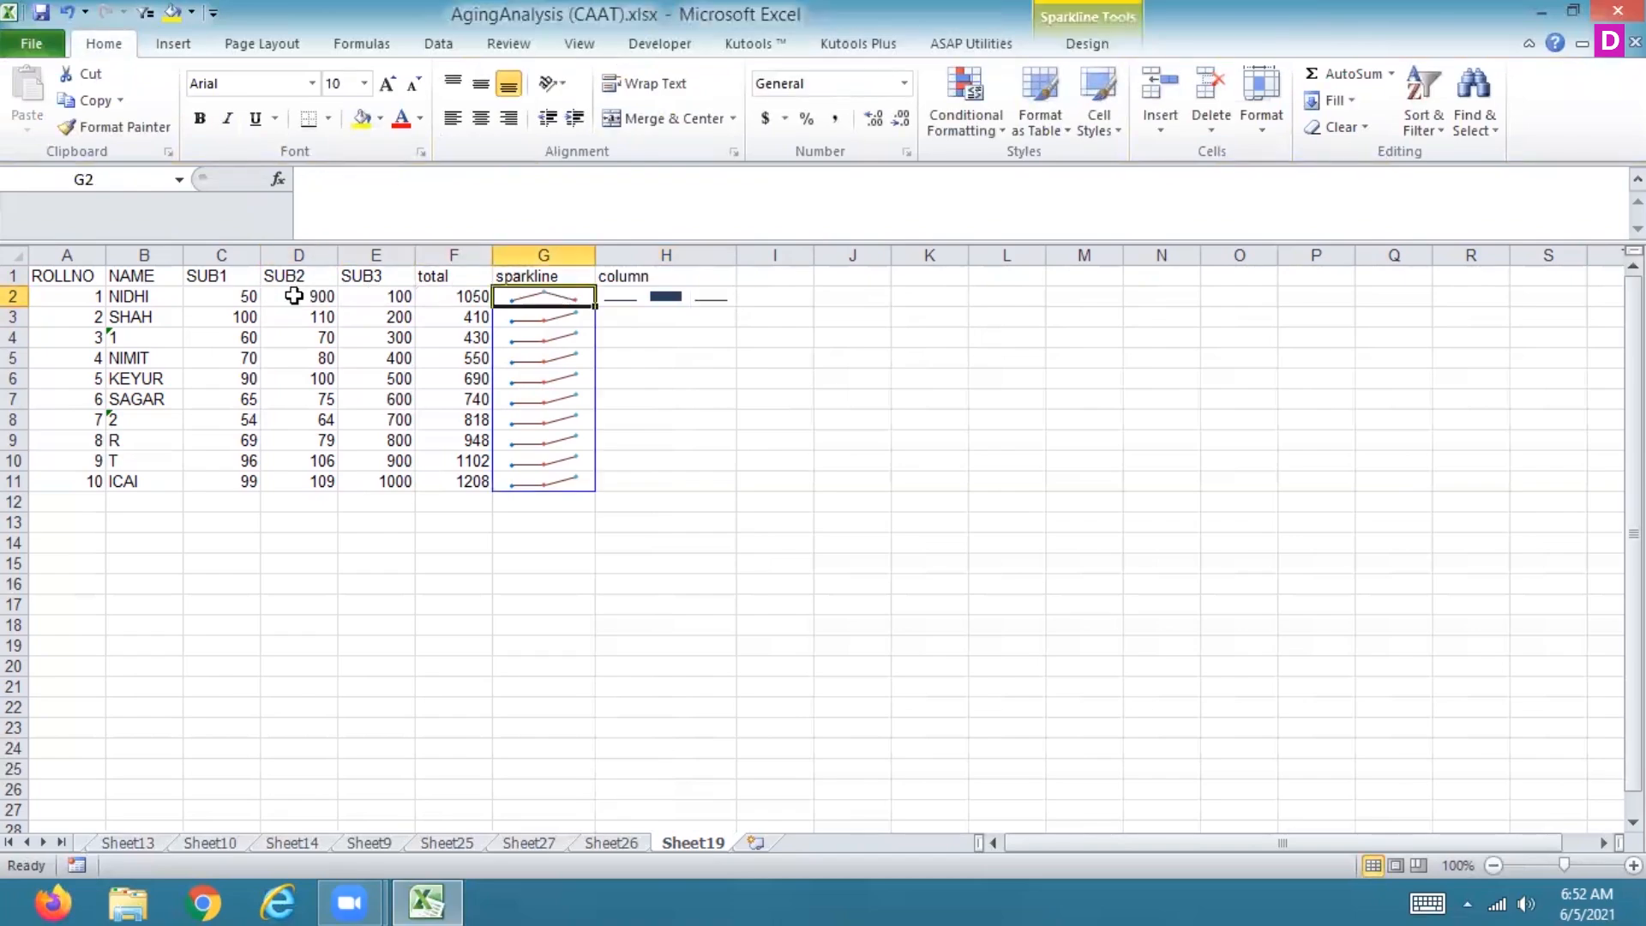
pyautogui.press('Right')
pyautogui.press('Left')
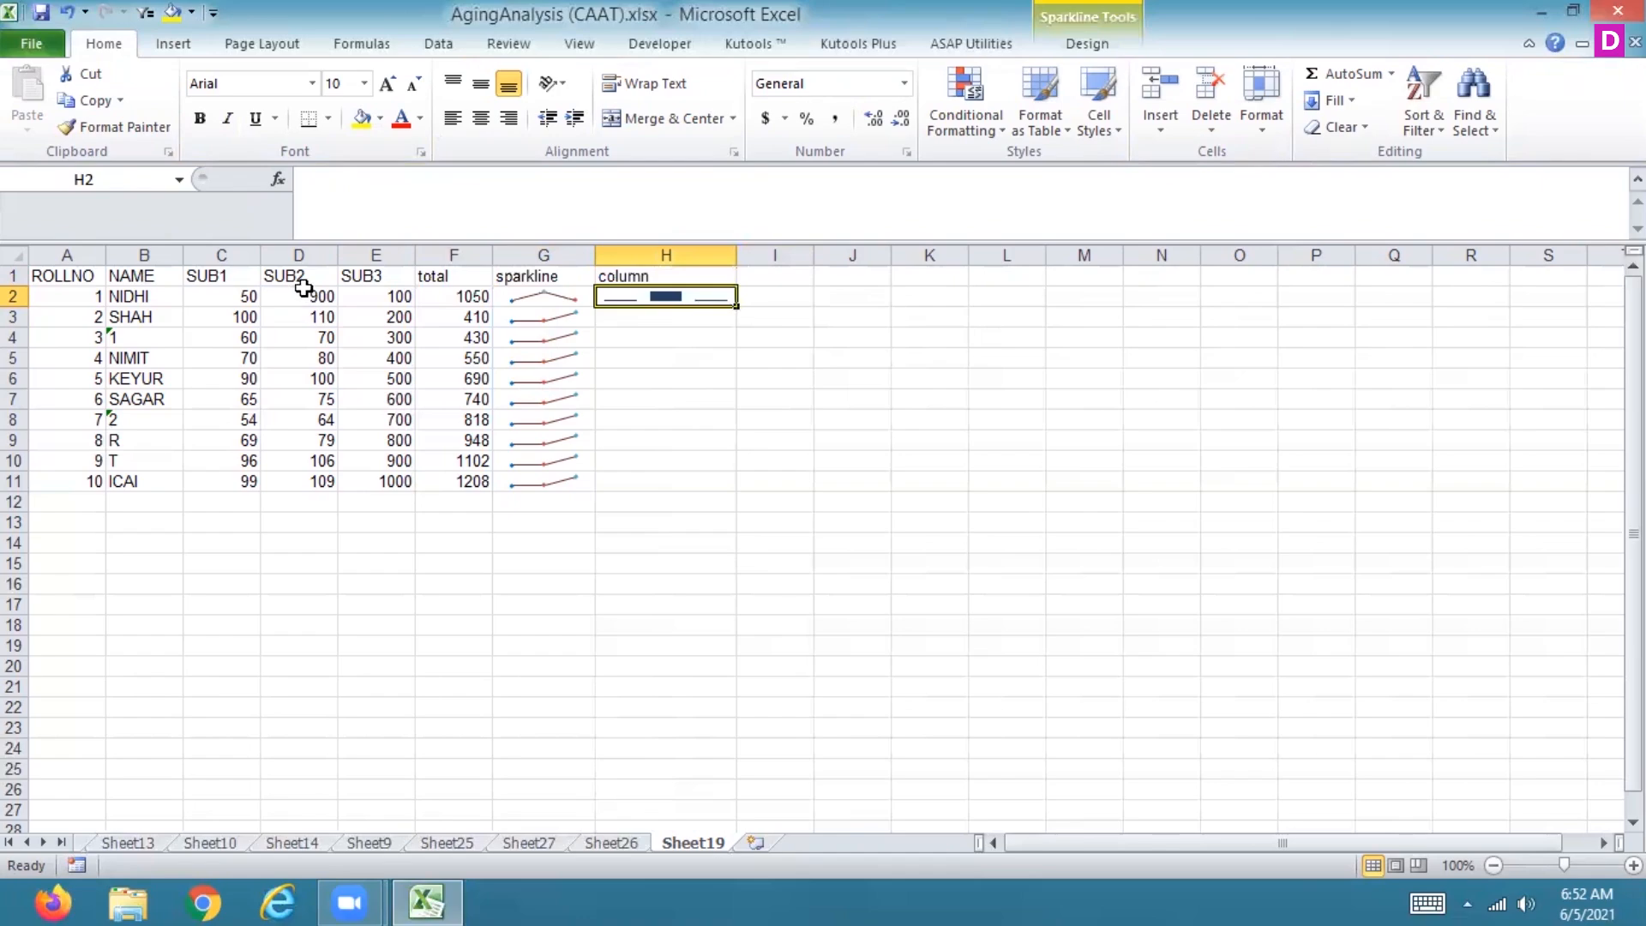
pyautogui.moveTo(736, 306); pyautogui.dragTo(697, 483)
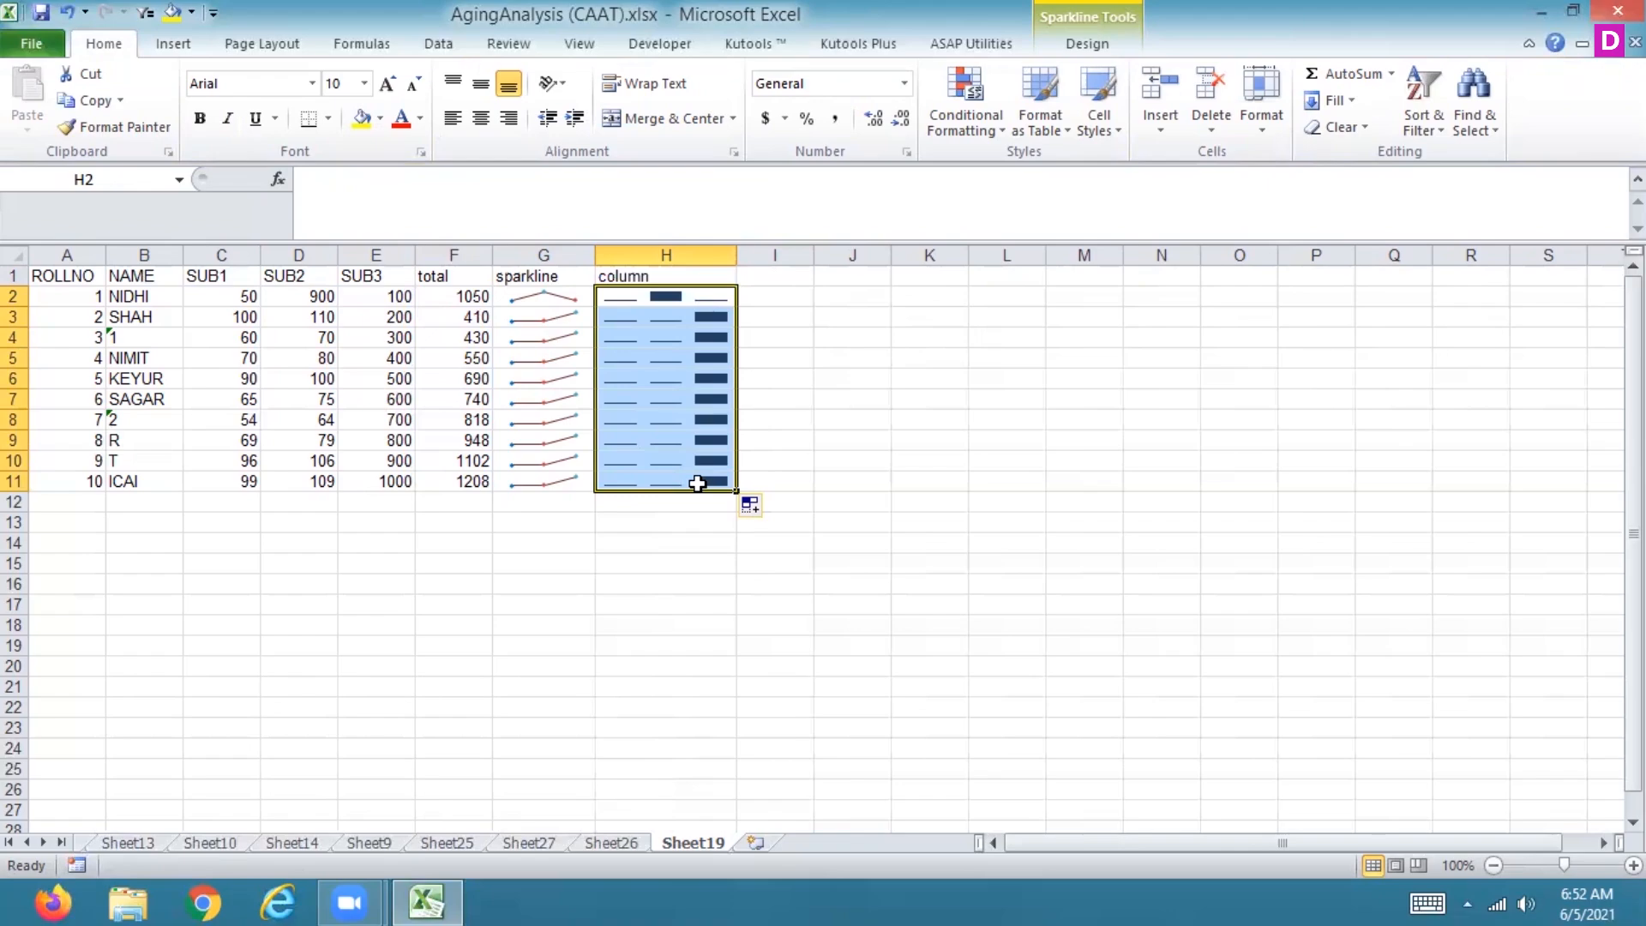
# Step: Apply the black column sparkline style from the last row of the style gallery
pyautogui.click(1087, 43)
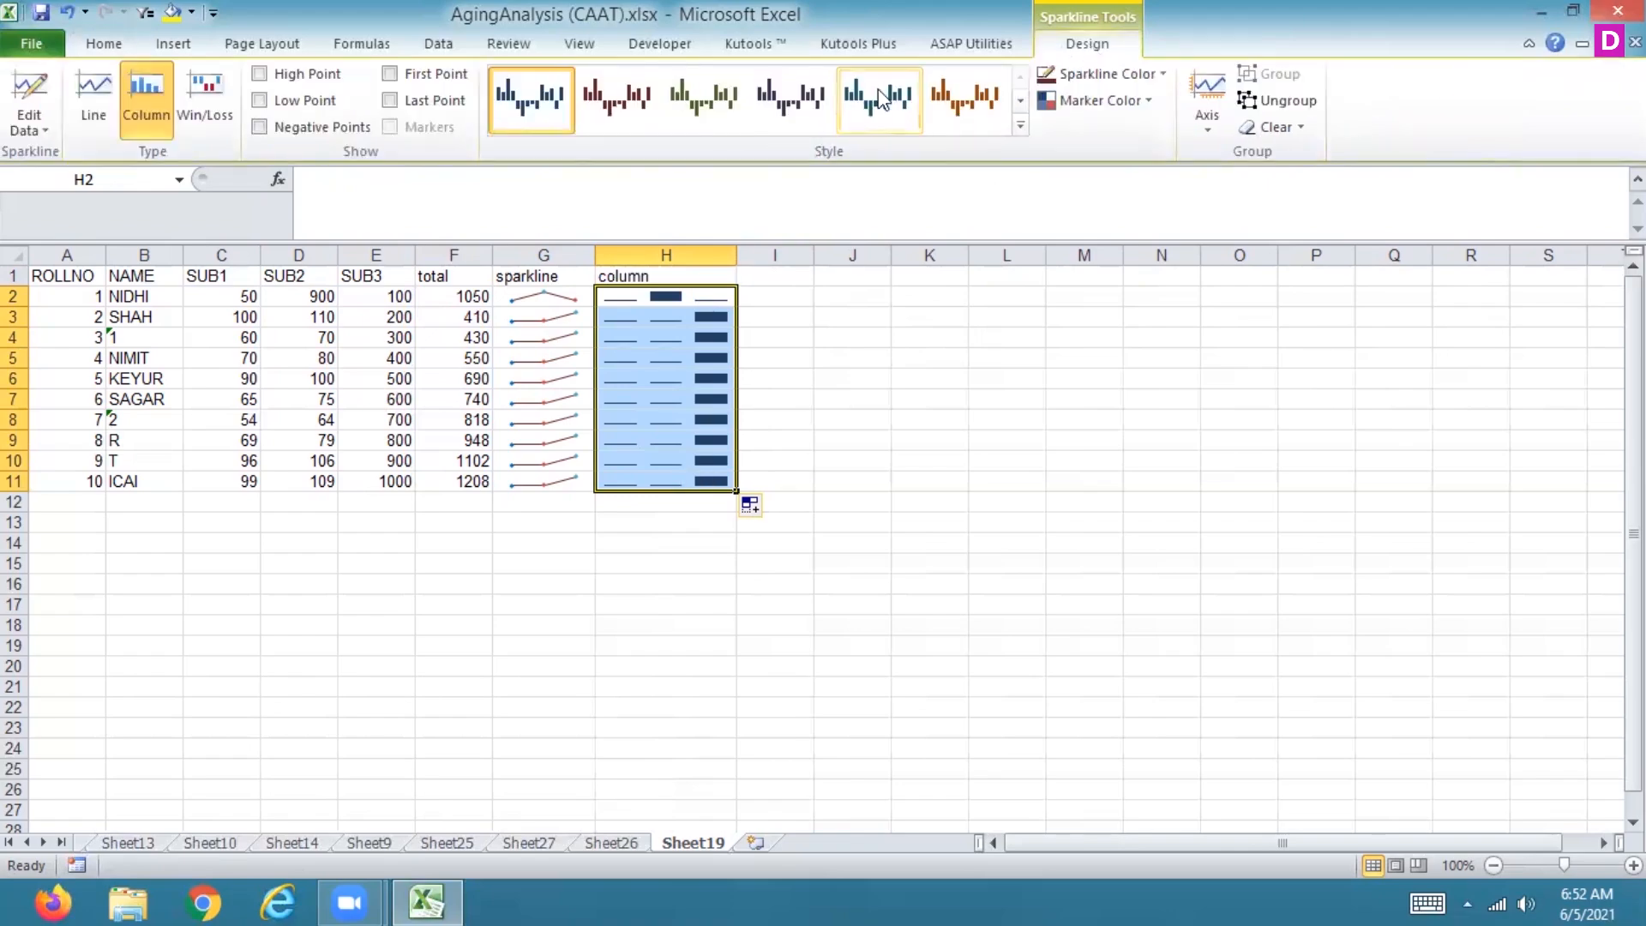
pyautogui.click(980, 106)
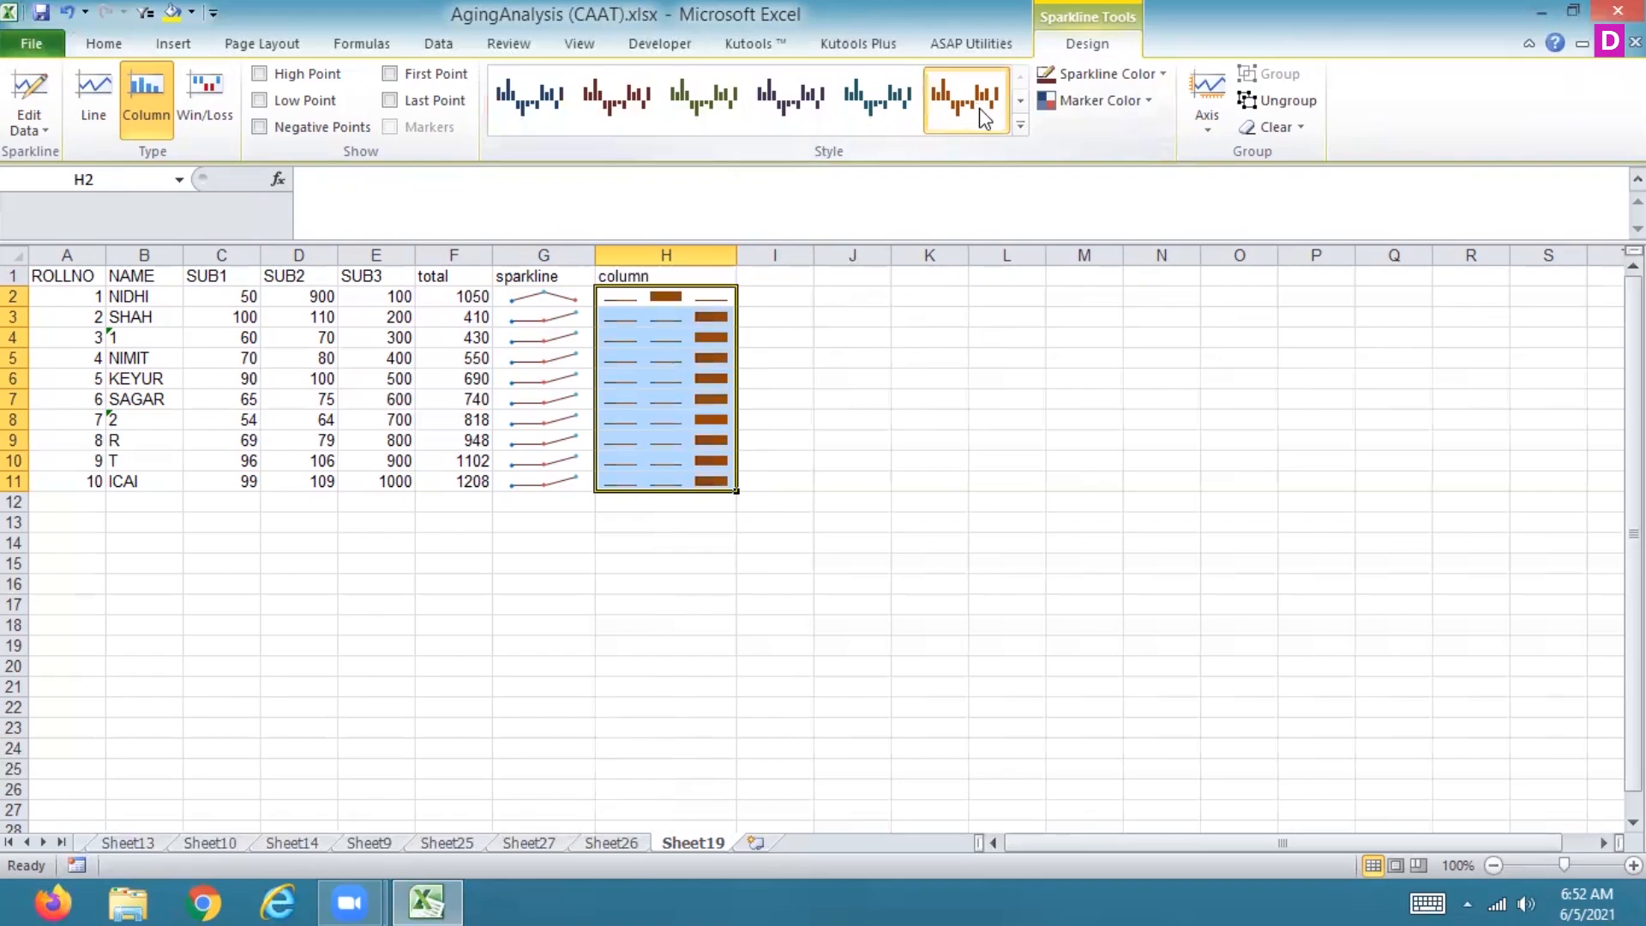
pyautogui.click(1020, 125)
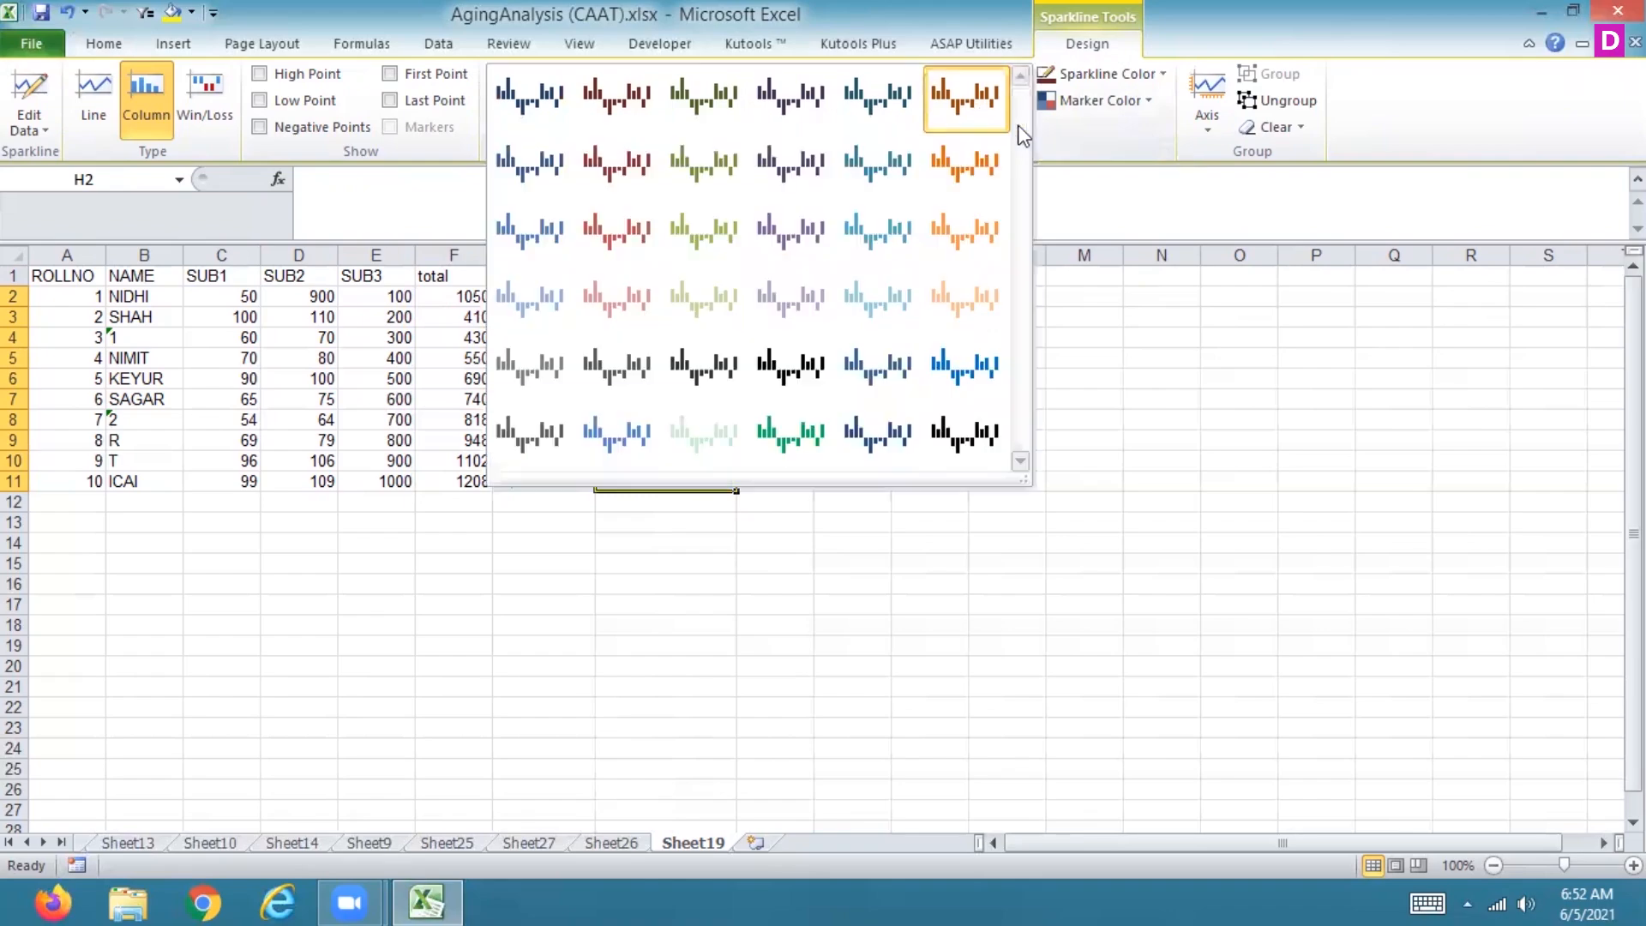
pyautogui.click(806, 313)
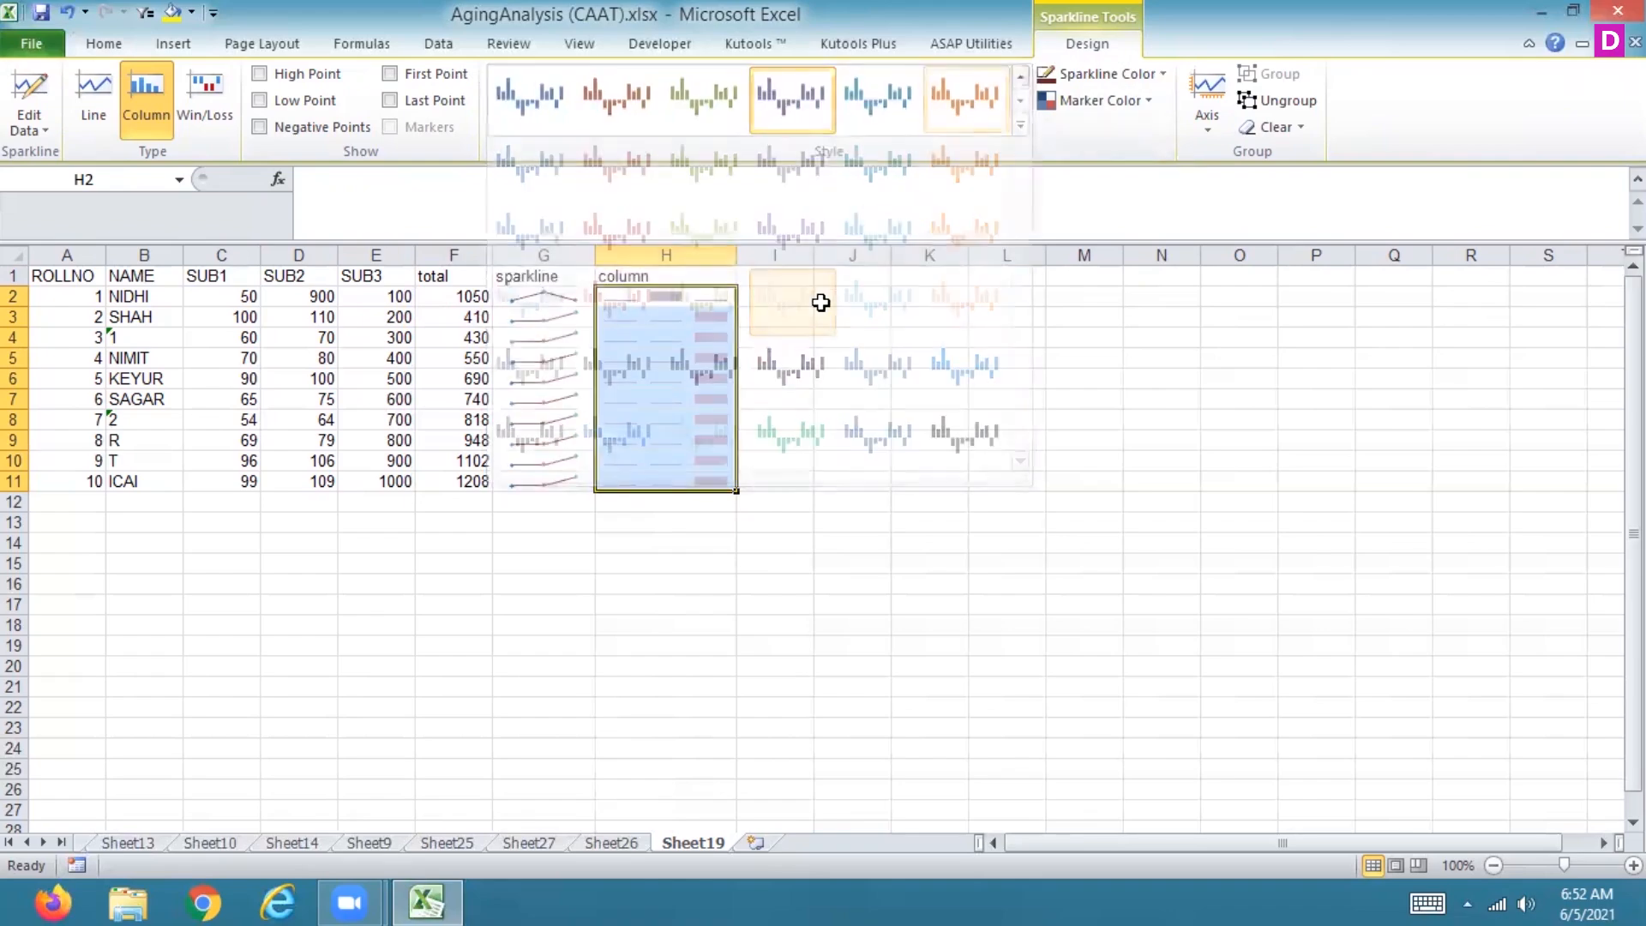
pyautogui.click(980, 107)
pyautogui.click(1021, 129)
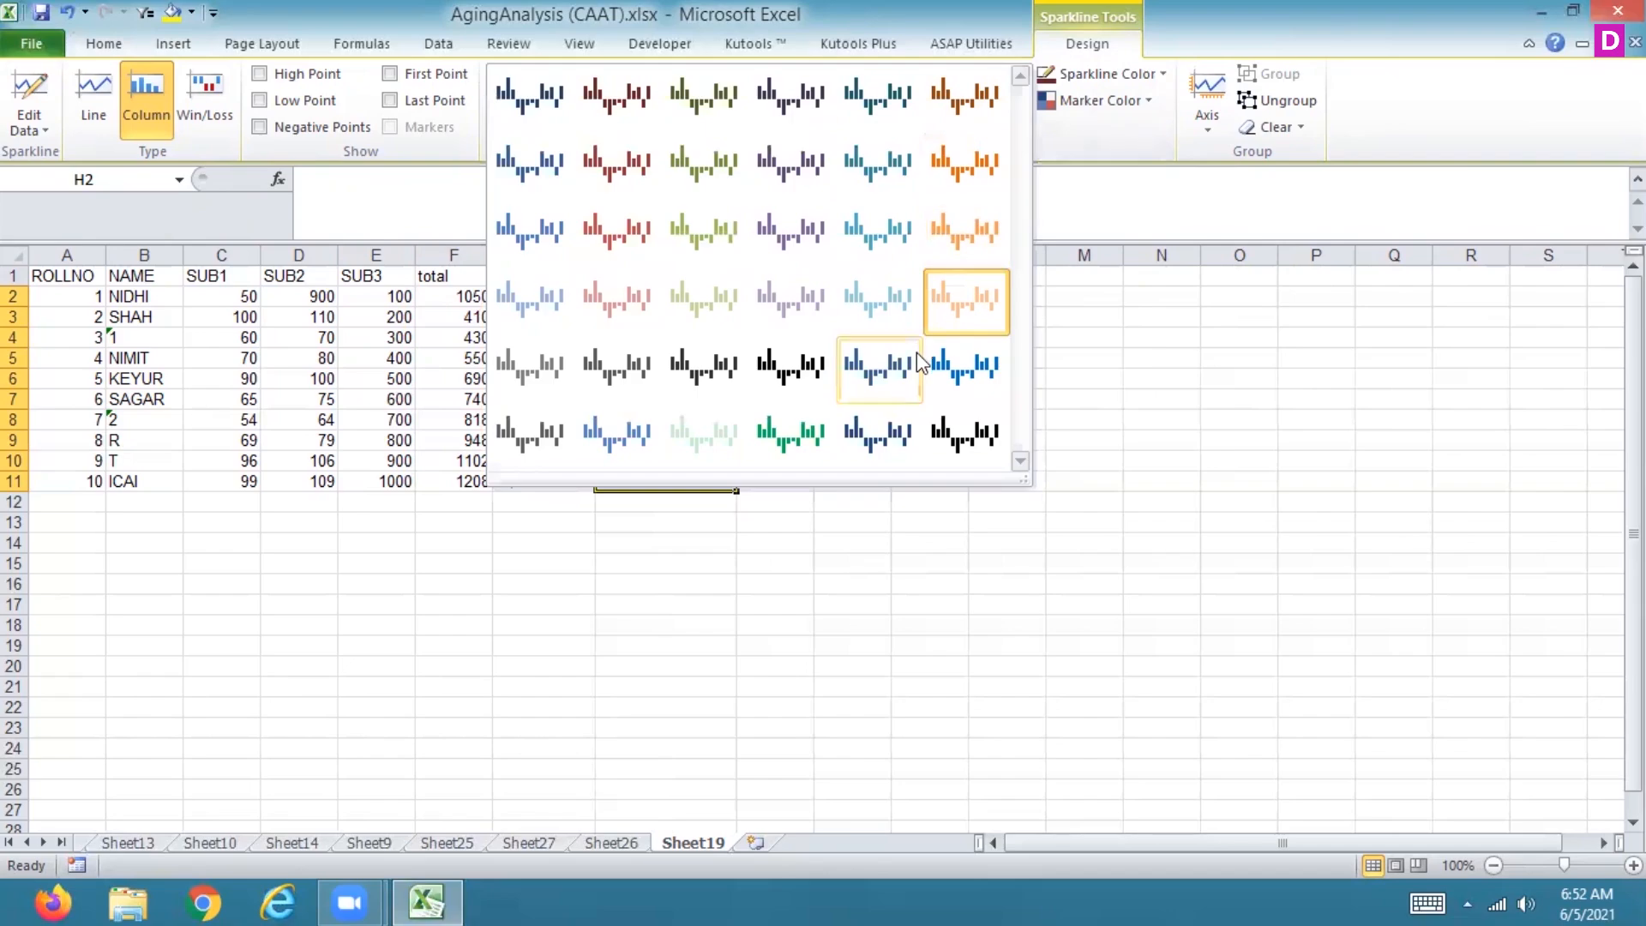
pyautogui.click(947, 426)
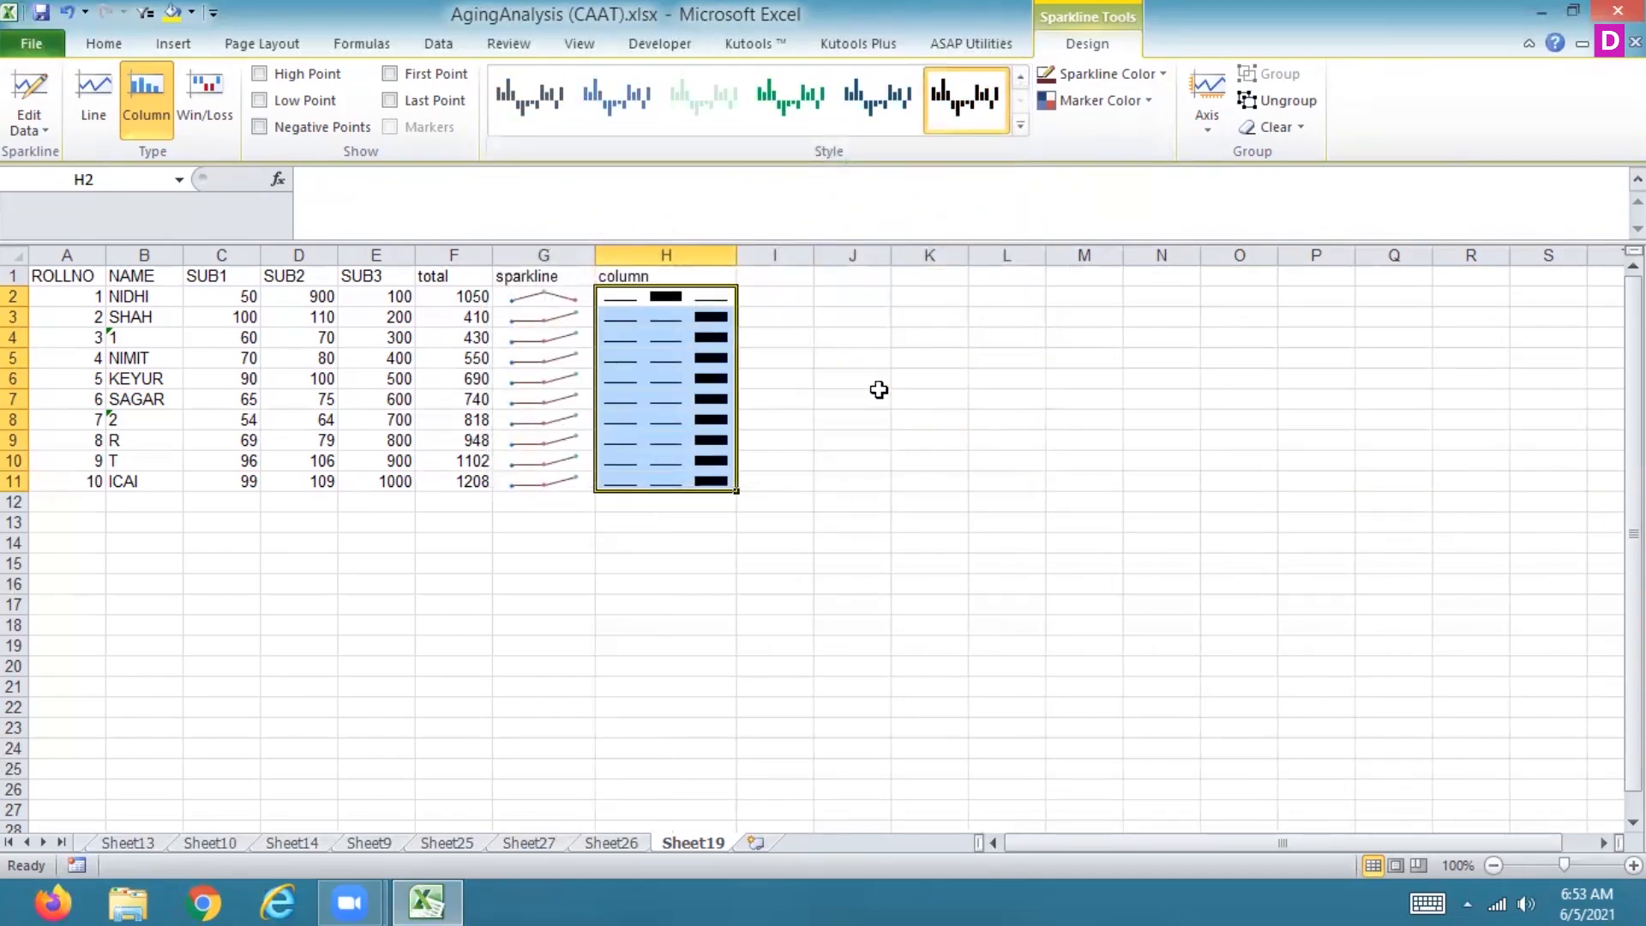
# Step: Show high and low points and set the high point marker colour to standard green
pyautogui.click(260, 73)
pyautogui.click(260, 101)
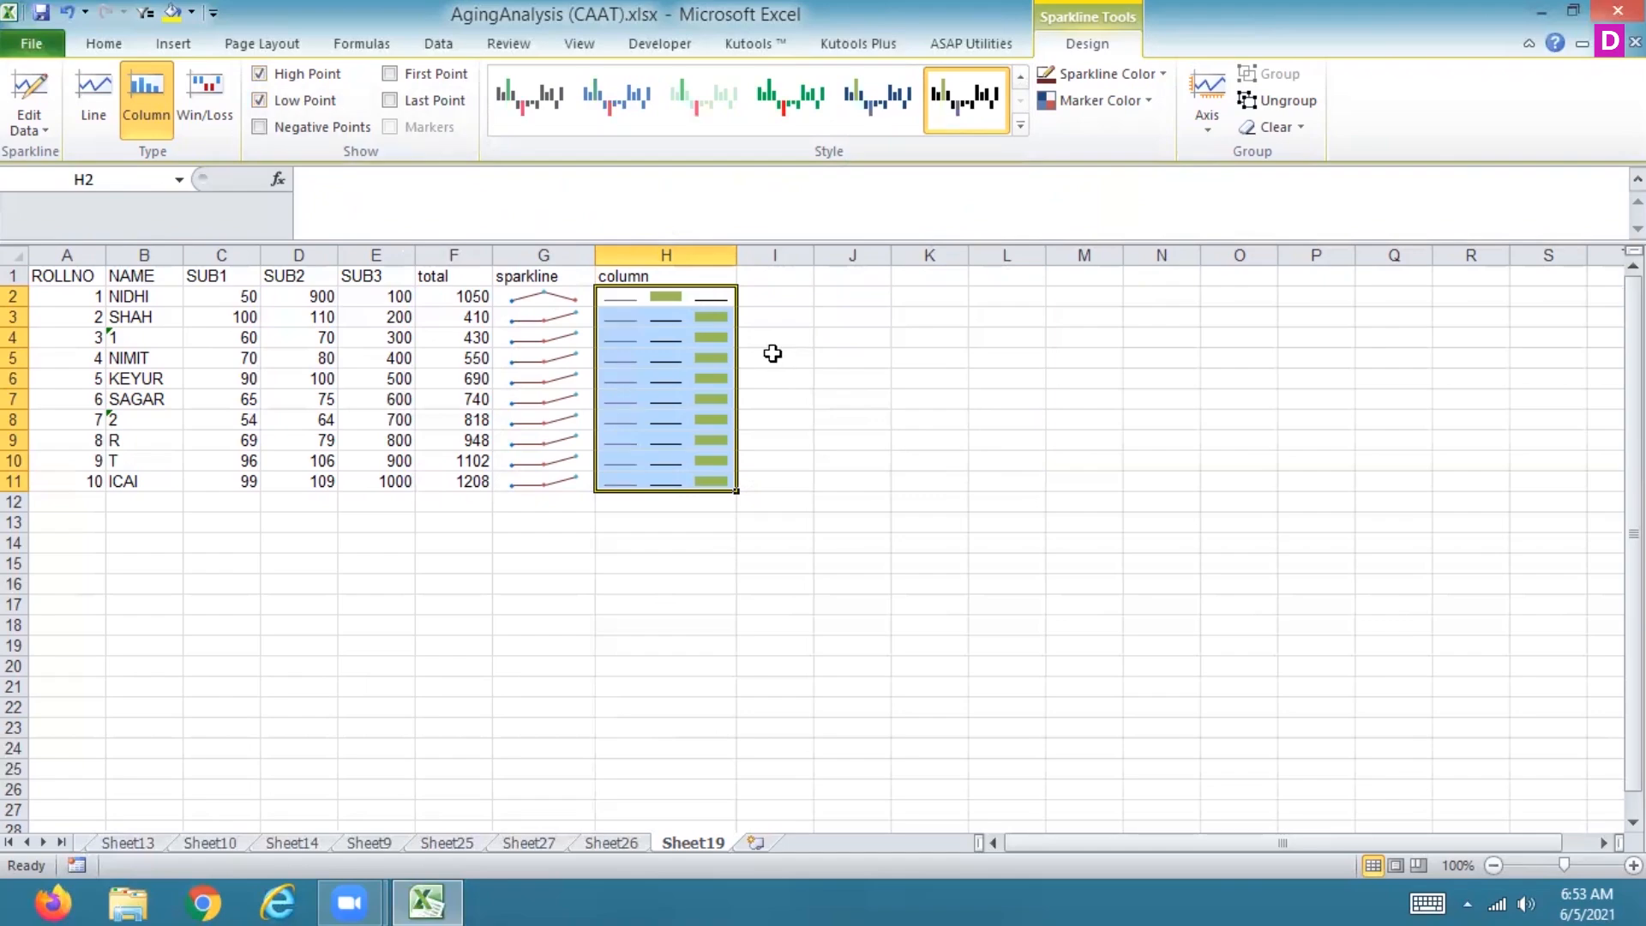
pyautogui.click(1076, 99)
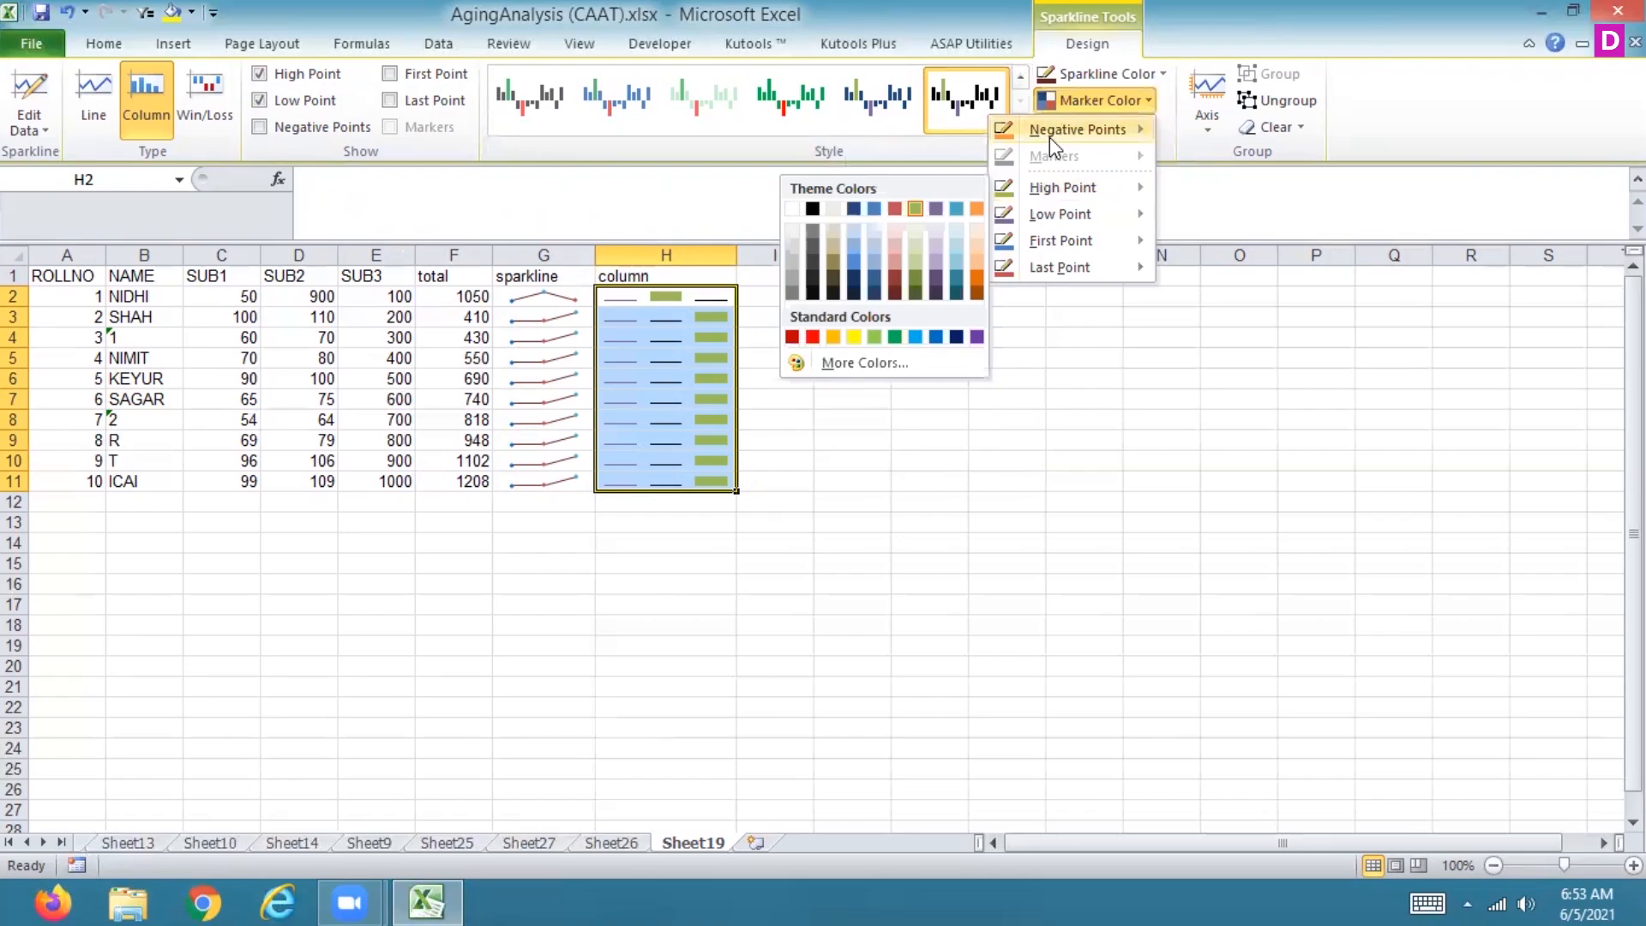
pyautogui.moveTo(1052, 188)
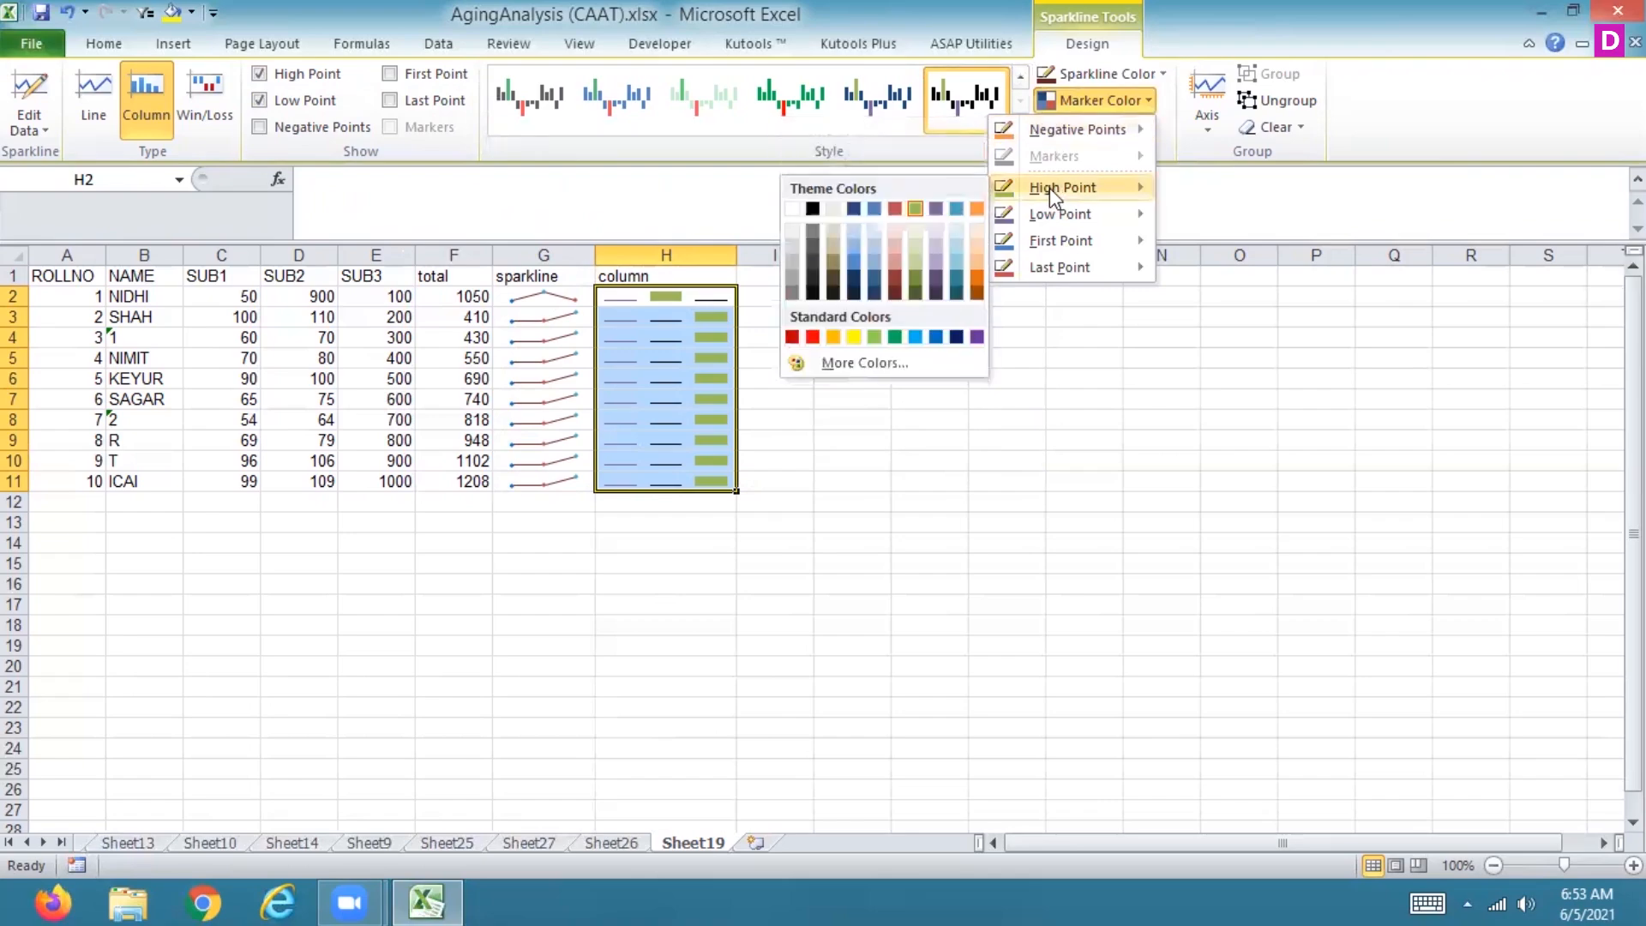
pyautogui.click(894, 336)
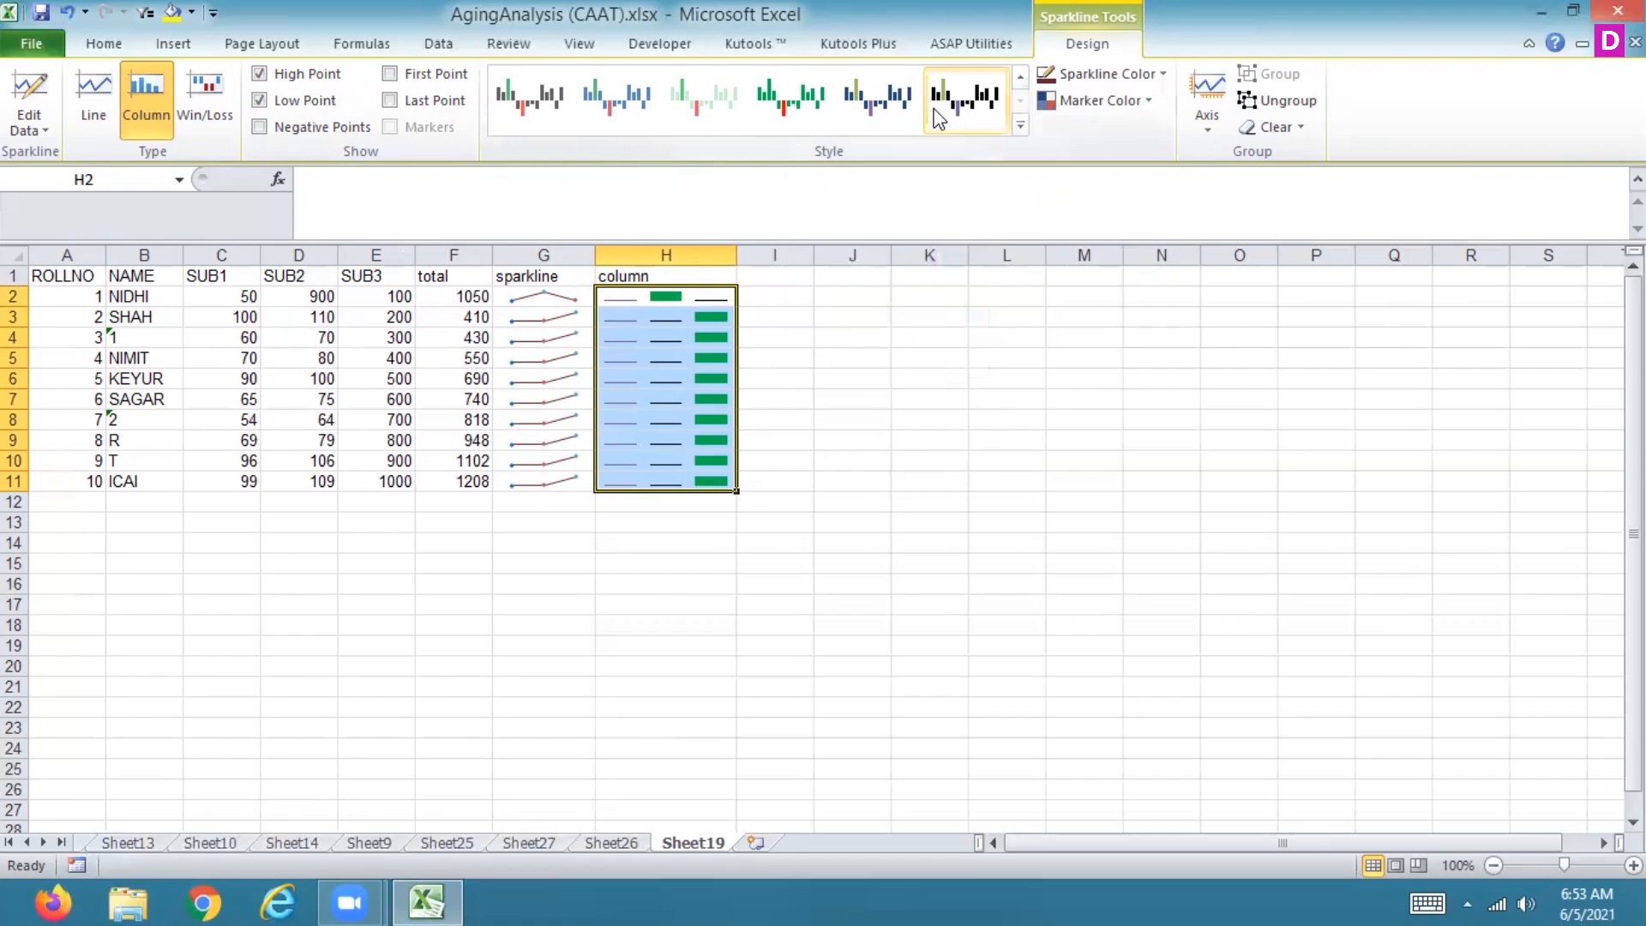
# Step: Apply the first style in the last row of the style gallery to the column sparklines
pyautogui.click(784, 90)
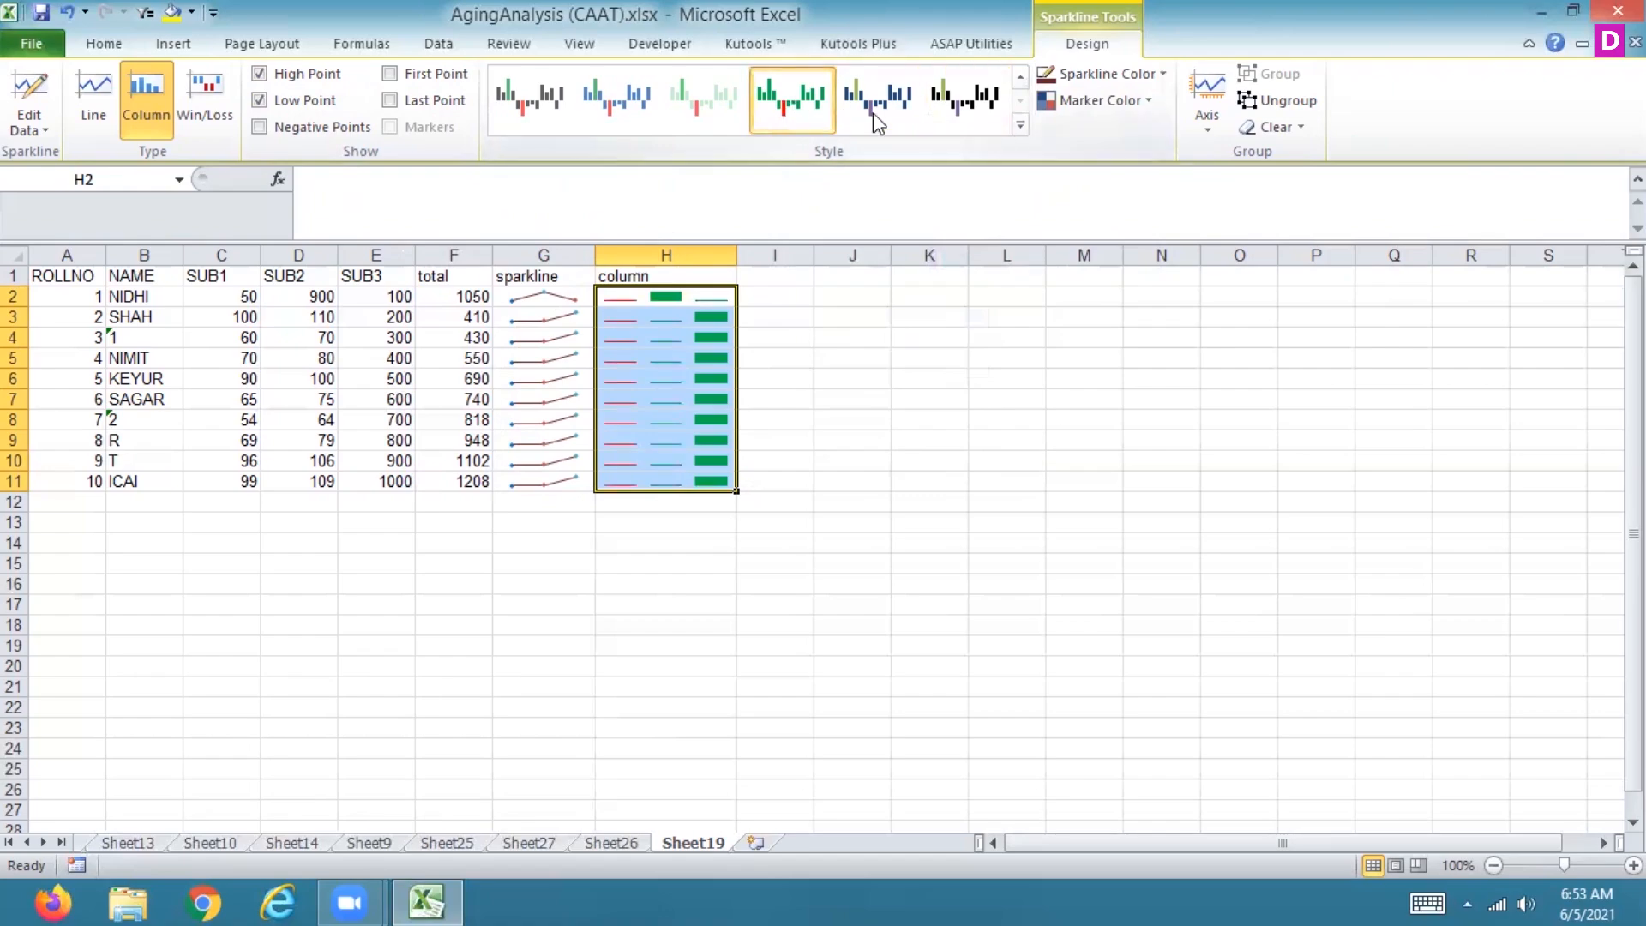
pyautogui.click(1020, 125)
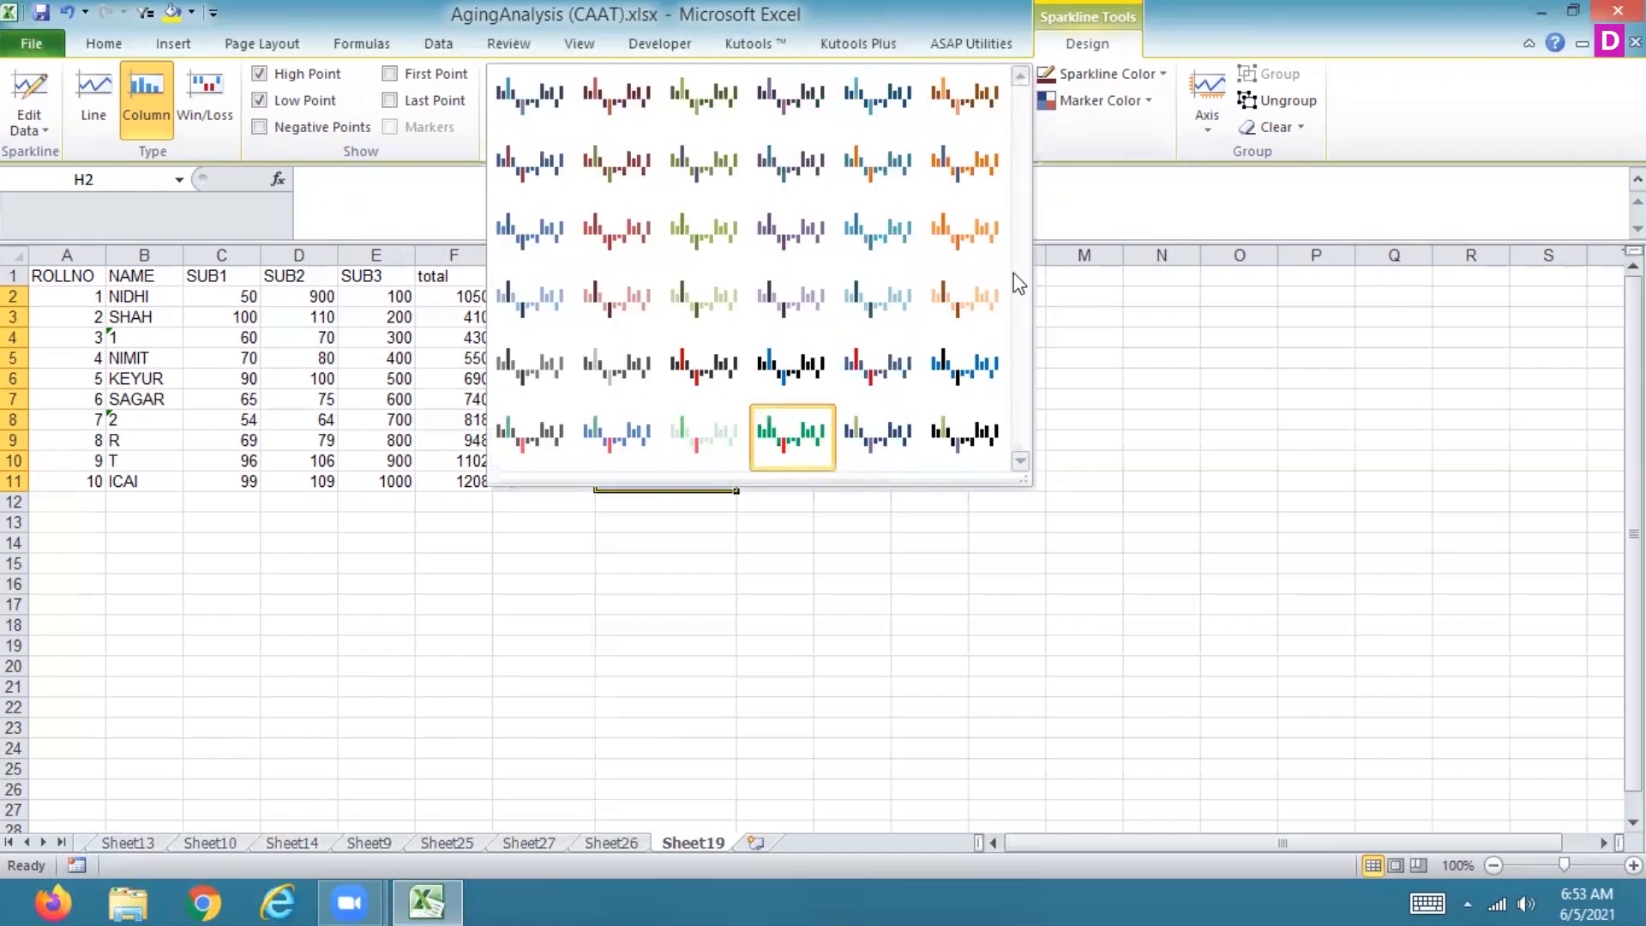
pyautogui.click(529, 437)
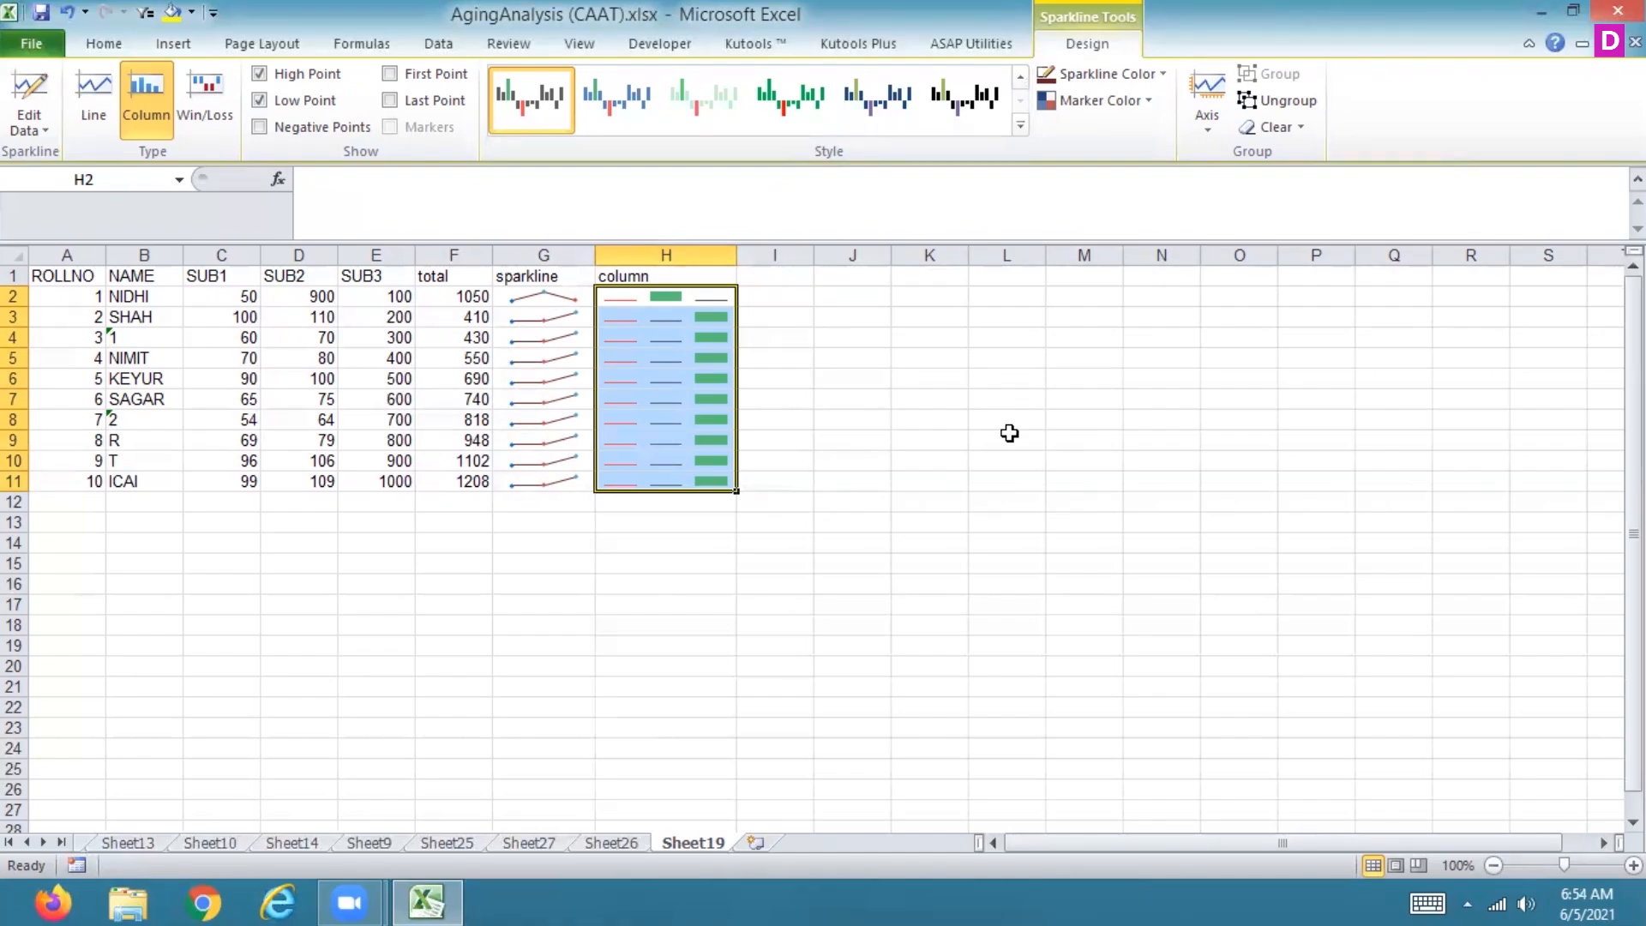
# Step: Enter the header win/loss in cell I1
pyautogui.press('Right')
pyautogui.press('Up')
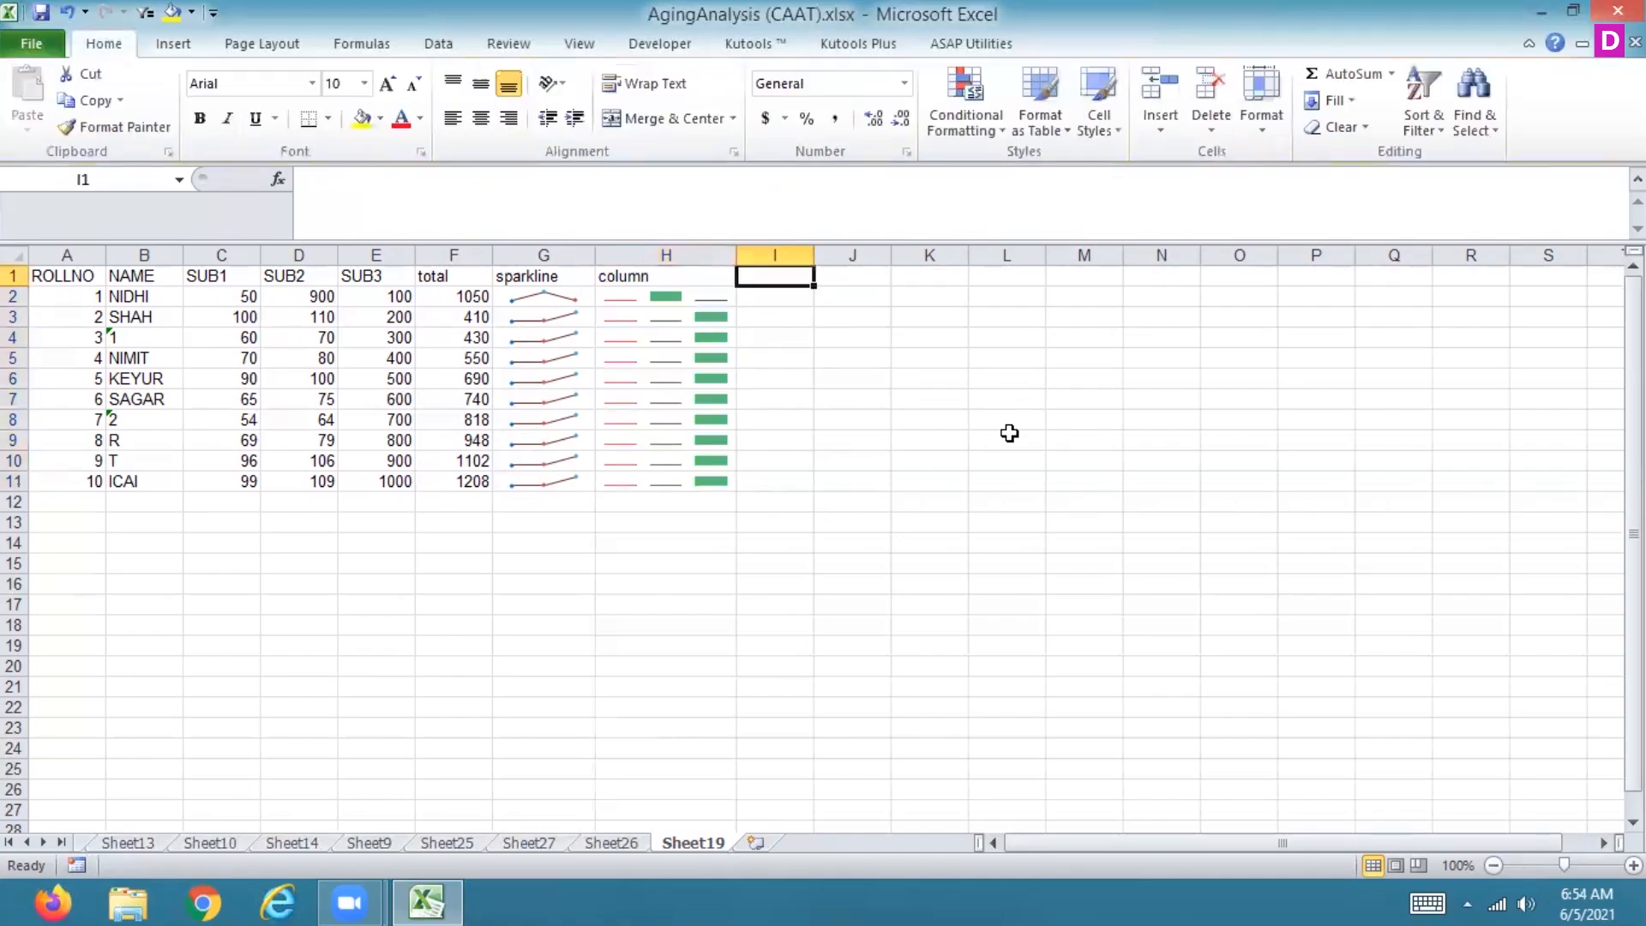
pyautogui.click(174, 45)
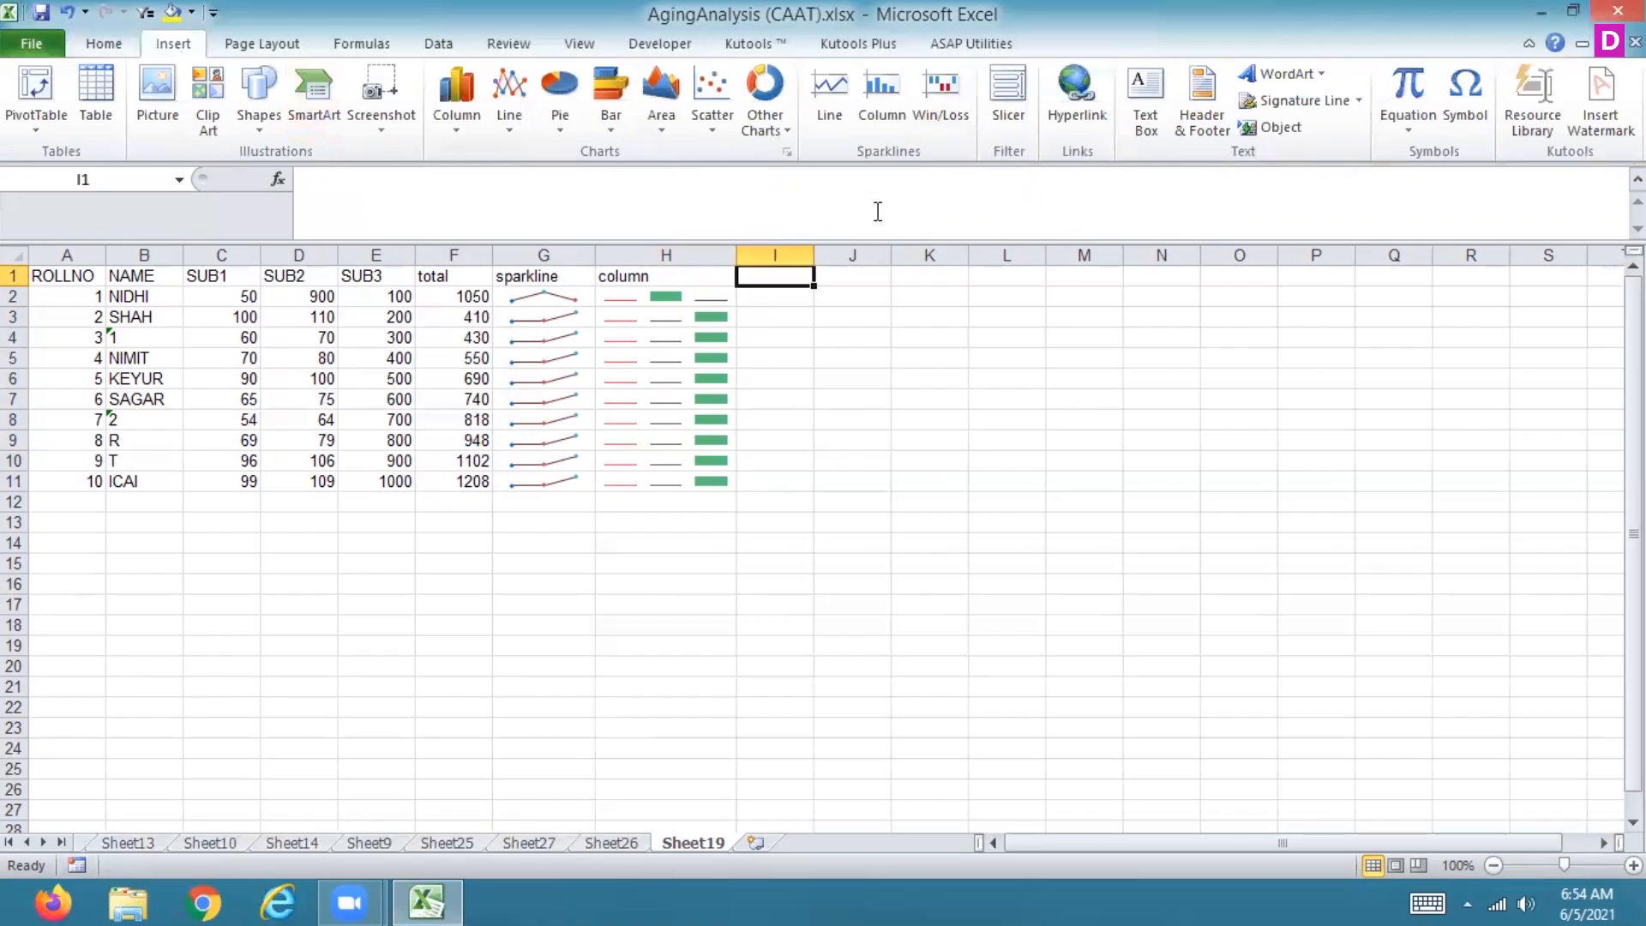
pyautogui.write('win/loss')
pyautogui.press('Return')
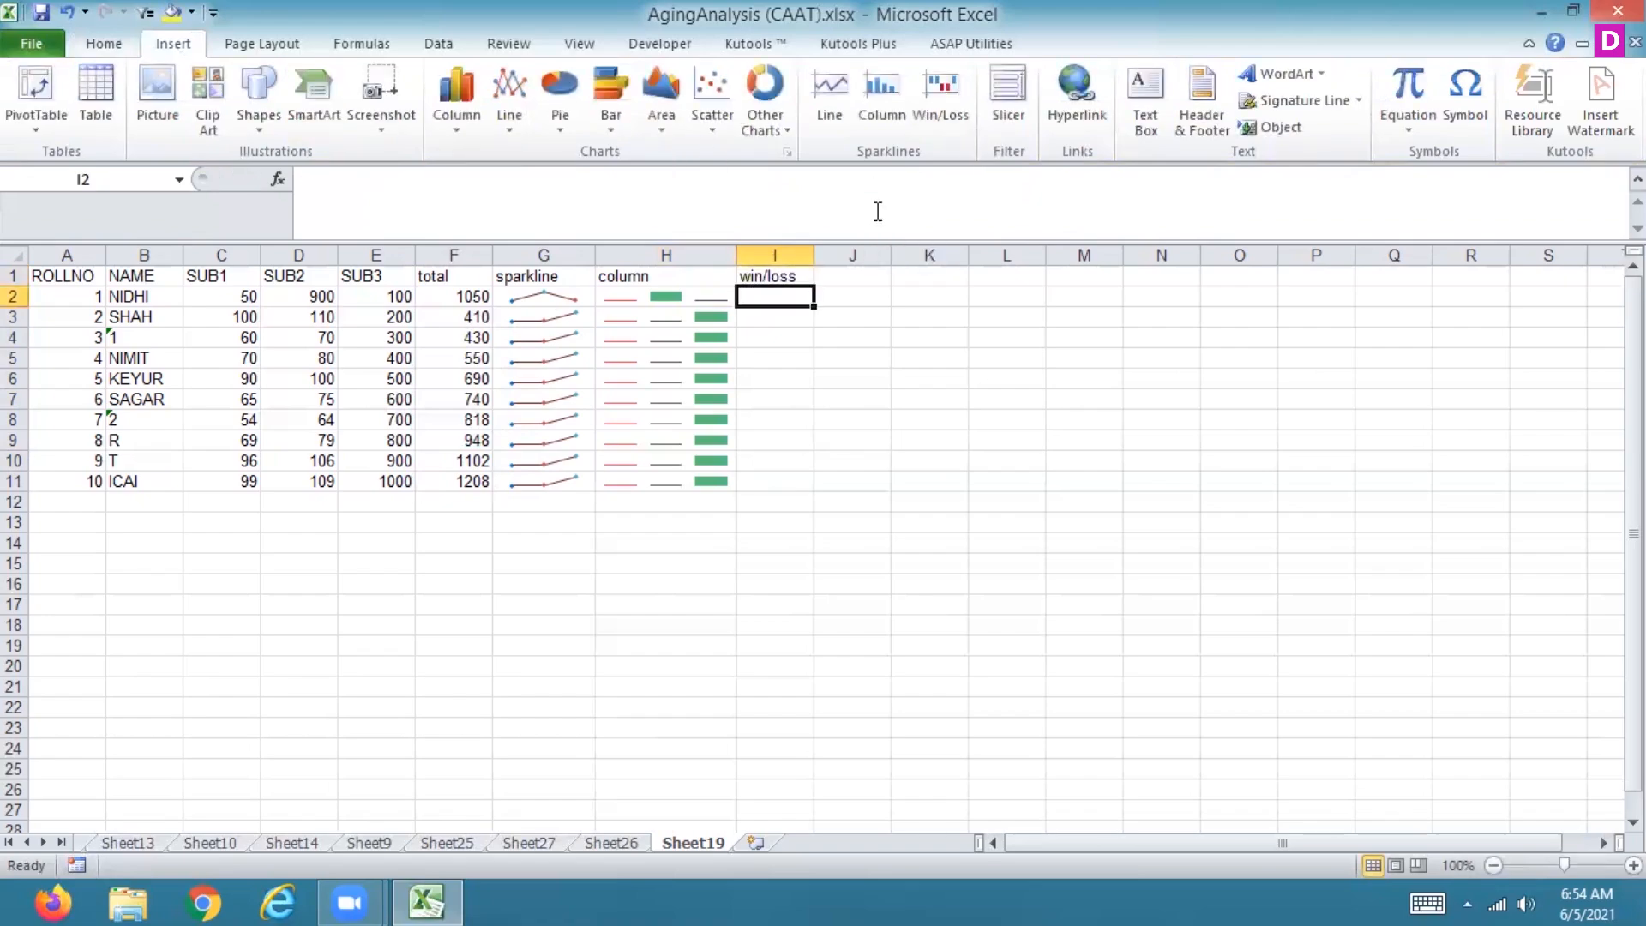
# Step: Insert a Win/Loss sparkline in I2 using data range C2:E2 and fill it down to I11
pyautogui.click(941, 94)
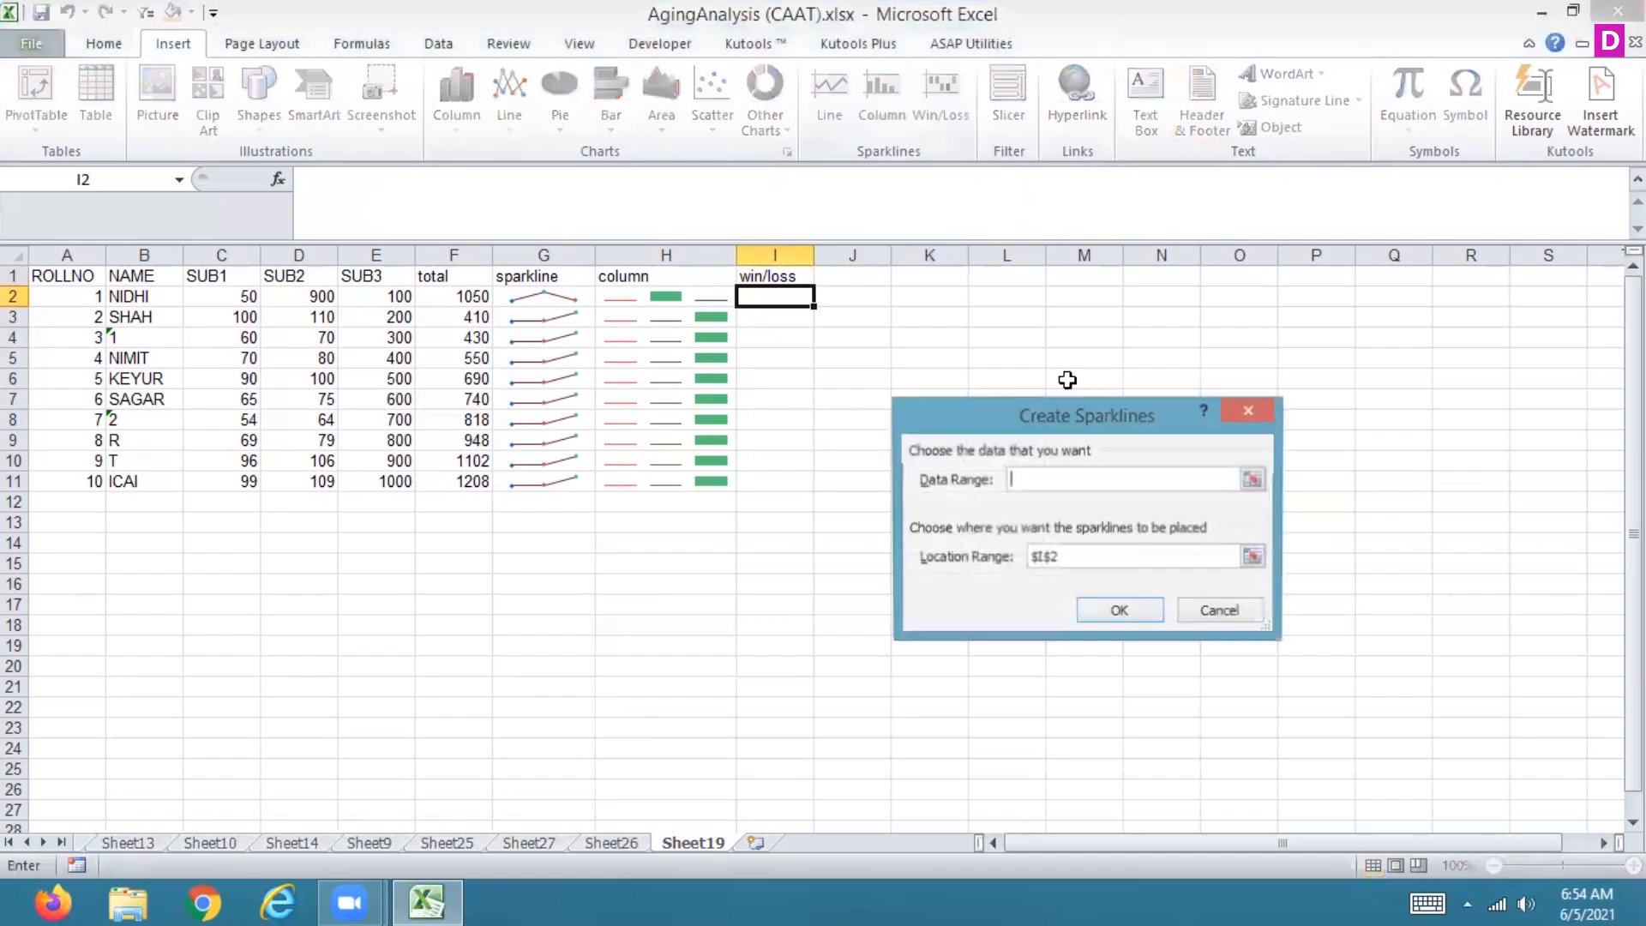
pyautogui.click(1251, 478)
pyautogui.moveTo(206, 296); pyautogui.dragTo(361, 296)
pyautogui.click(1253, 455)
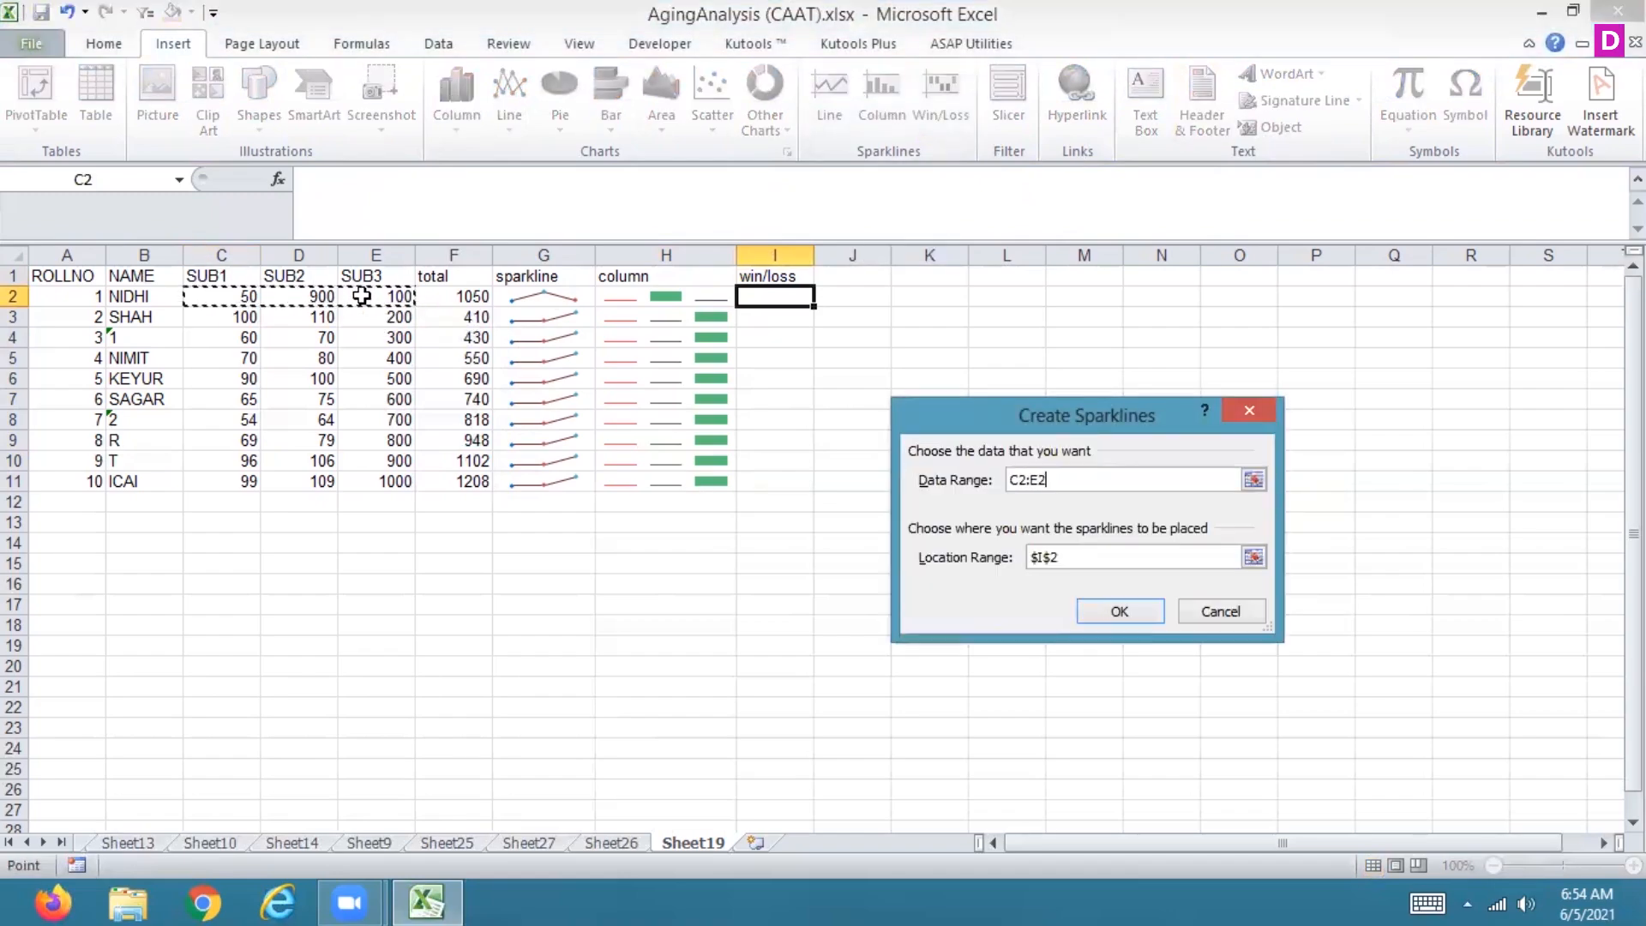
pyautogui.click(1120, 614)
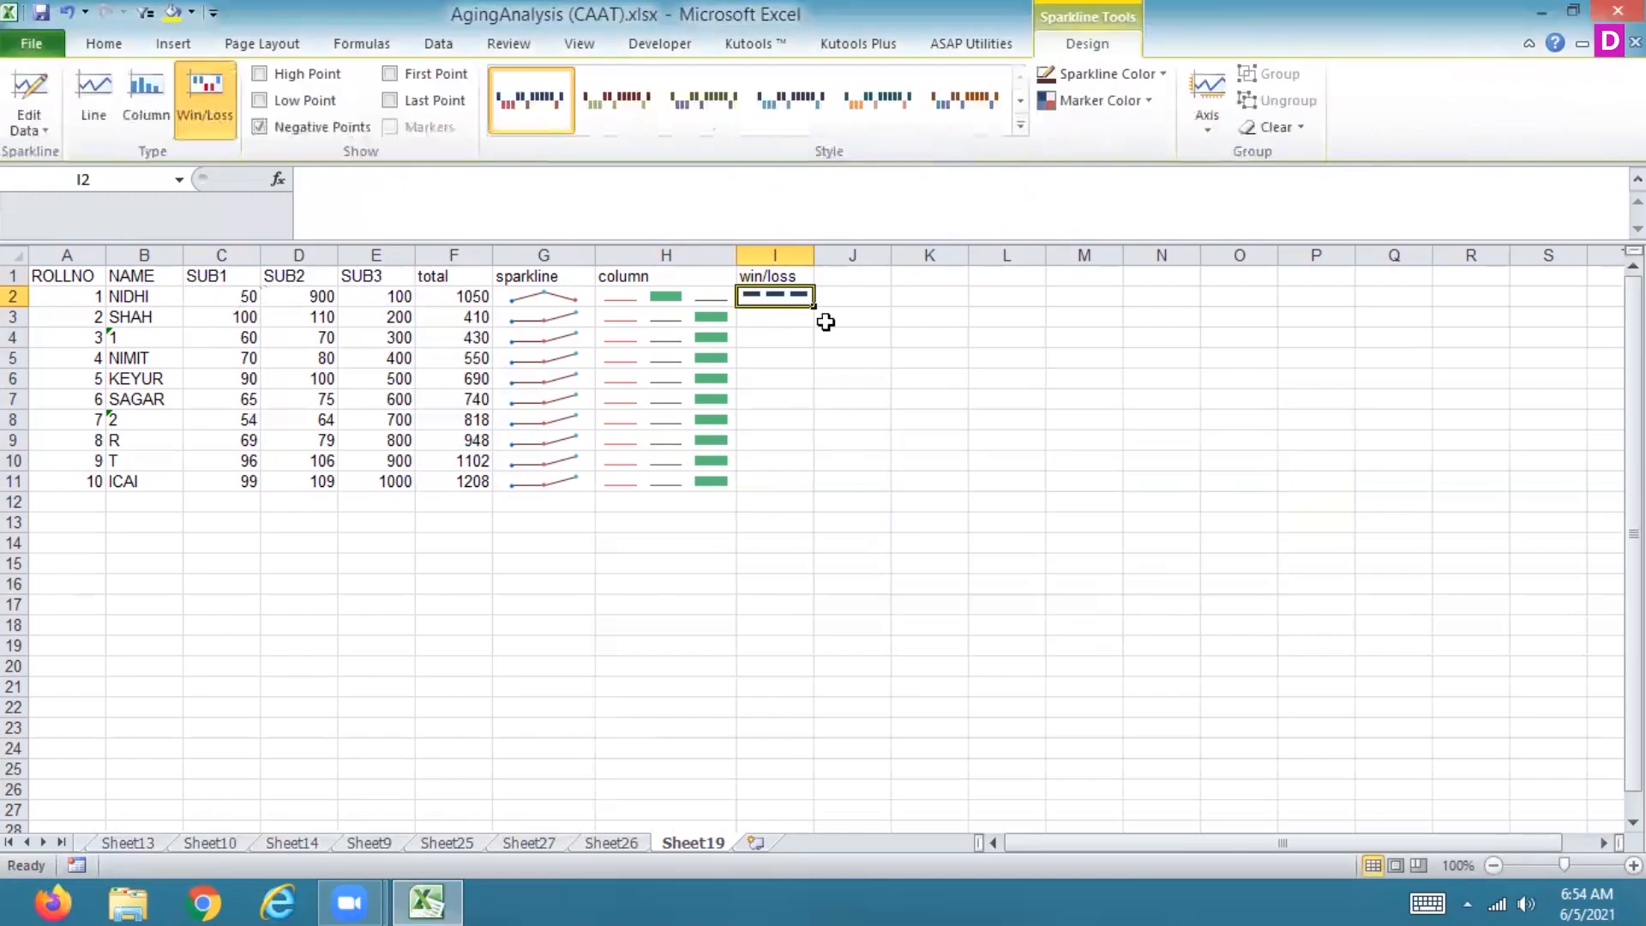
pyautogui.moveTo(813, 305); pyautogui.dragTo(793, 473)
# Step: Apply a blue-and-red style from the gallery to the win/loss sparklines
pyautogui.click(791, 108)
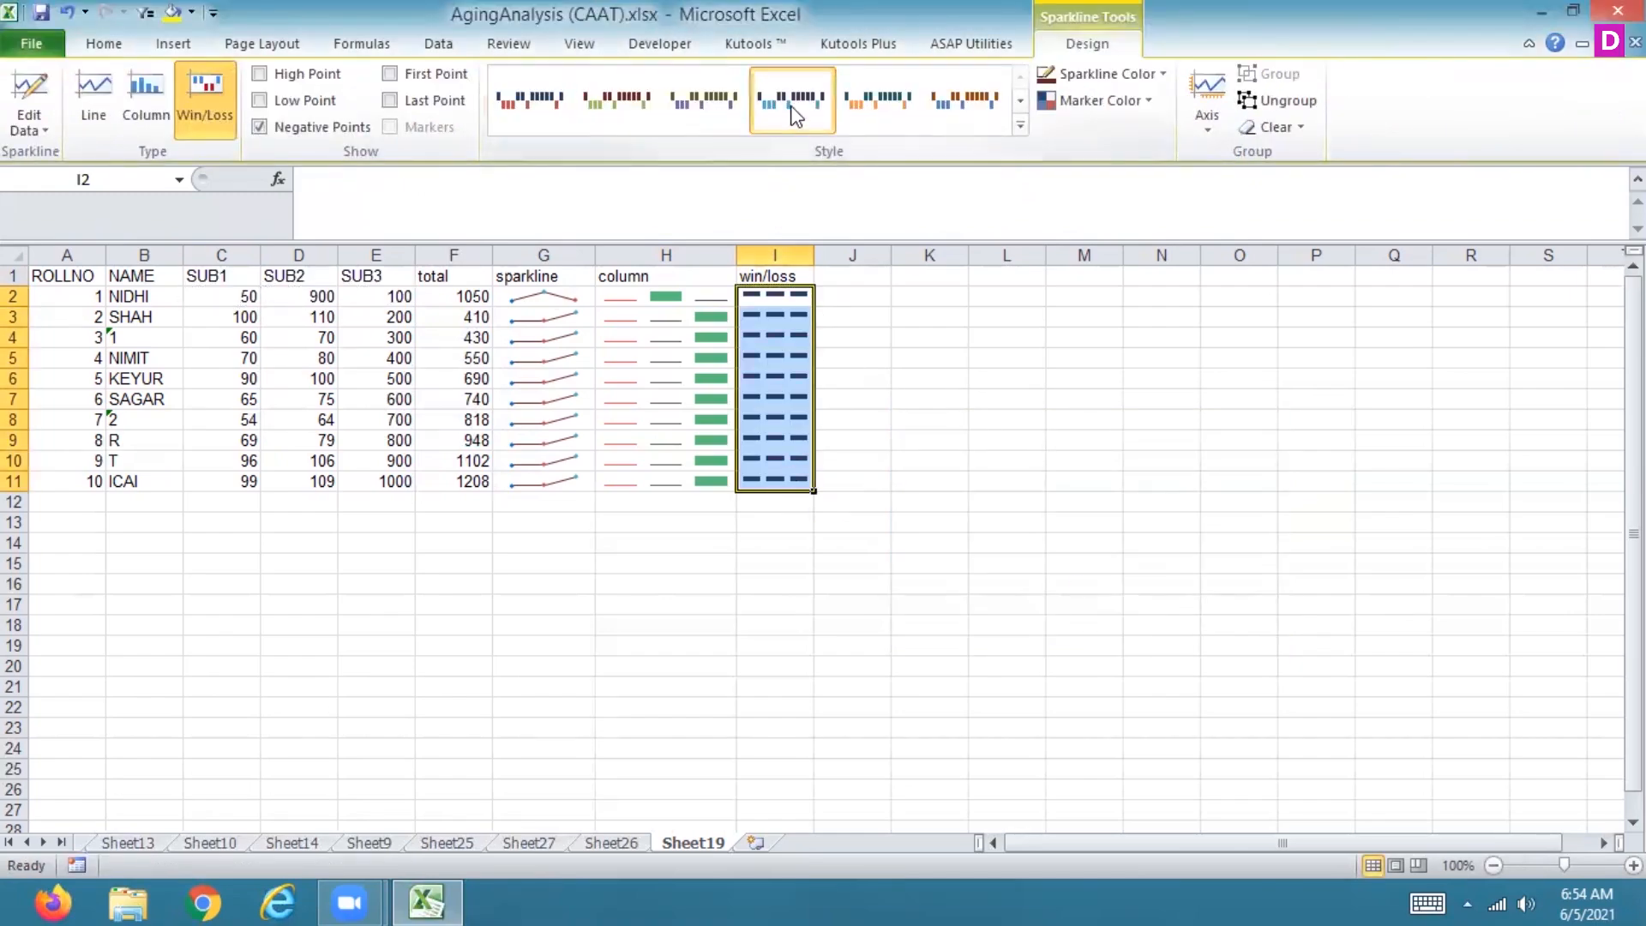
pyautogui.click(1020, 127)
pyautogui.click(888, 357)
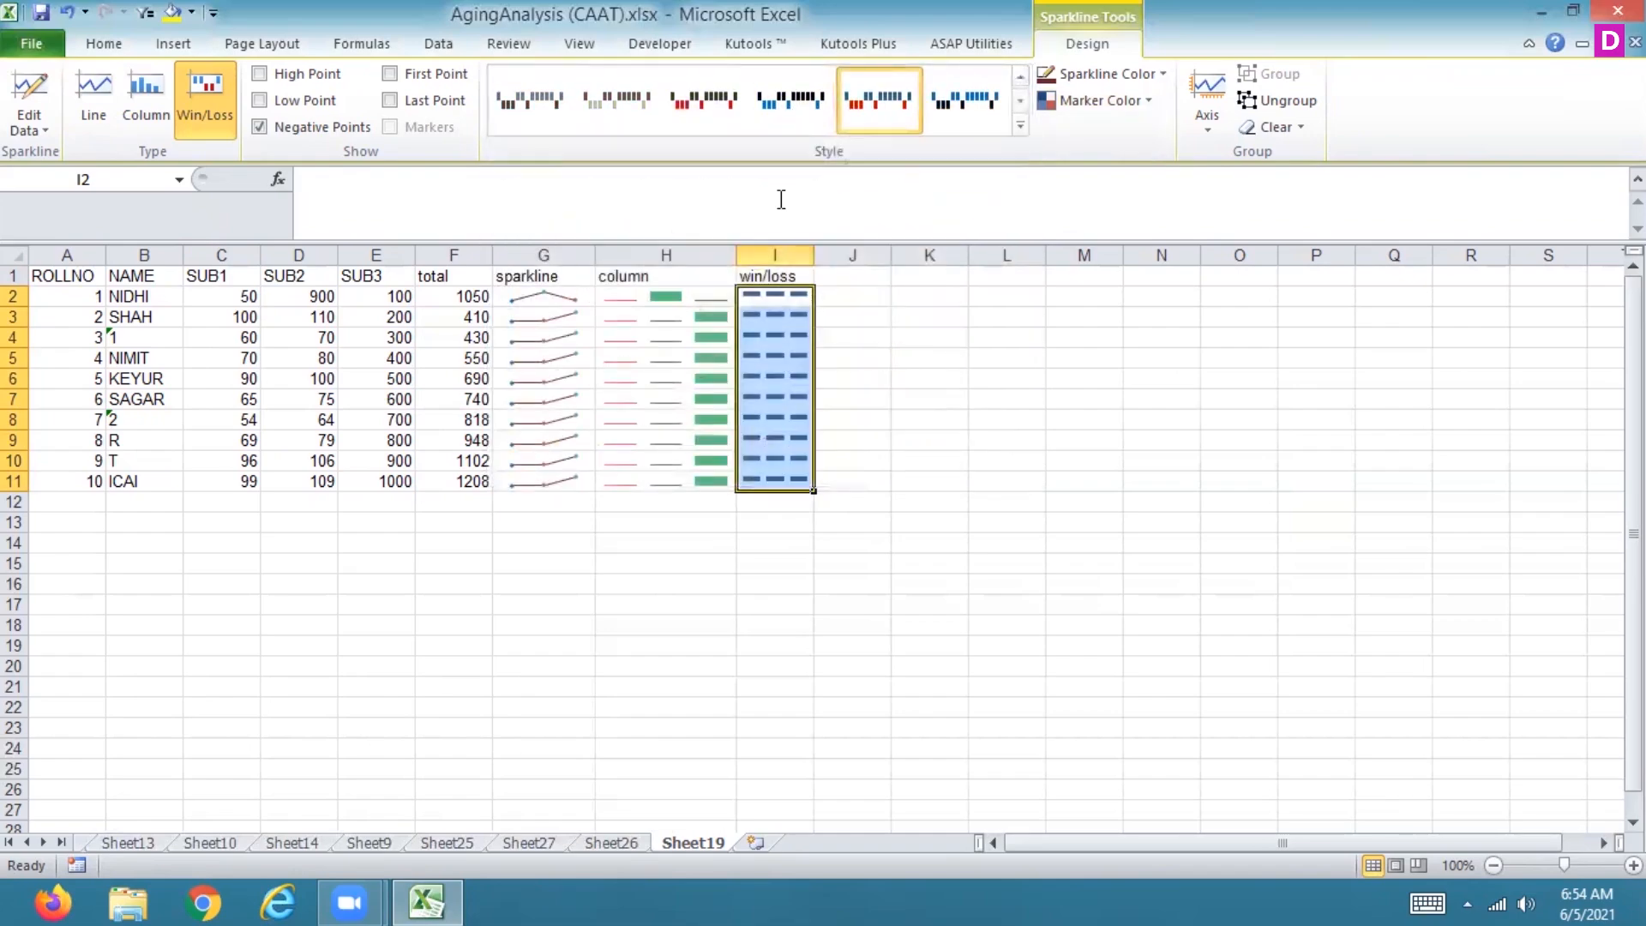
# Step: Show high and low points and hide negative points on the win/loss sparklines
pyautogui.click(258, 75)
pyautogui.click(259, 100)
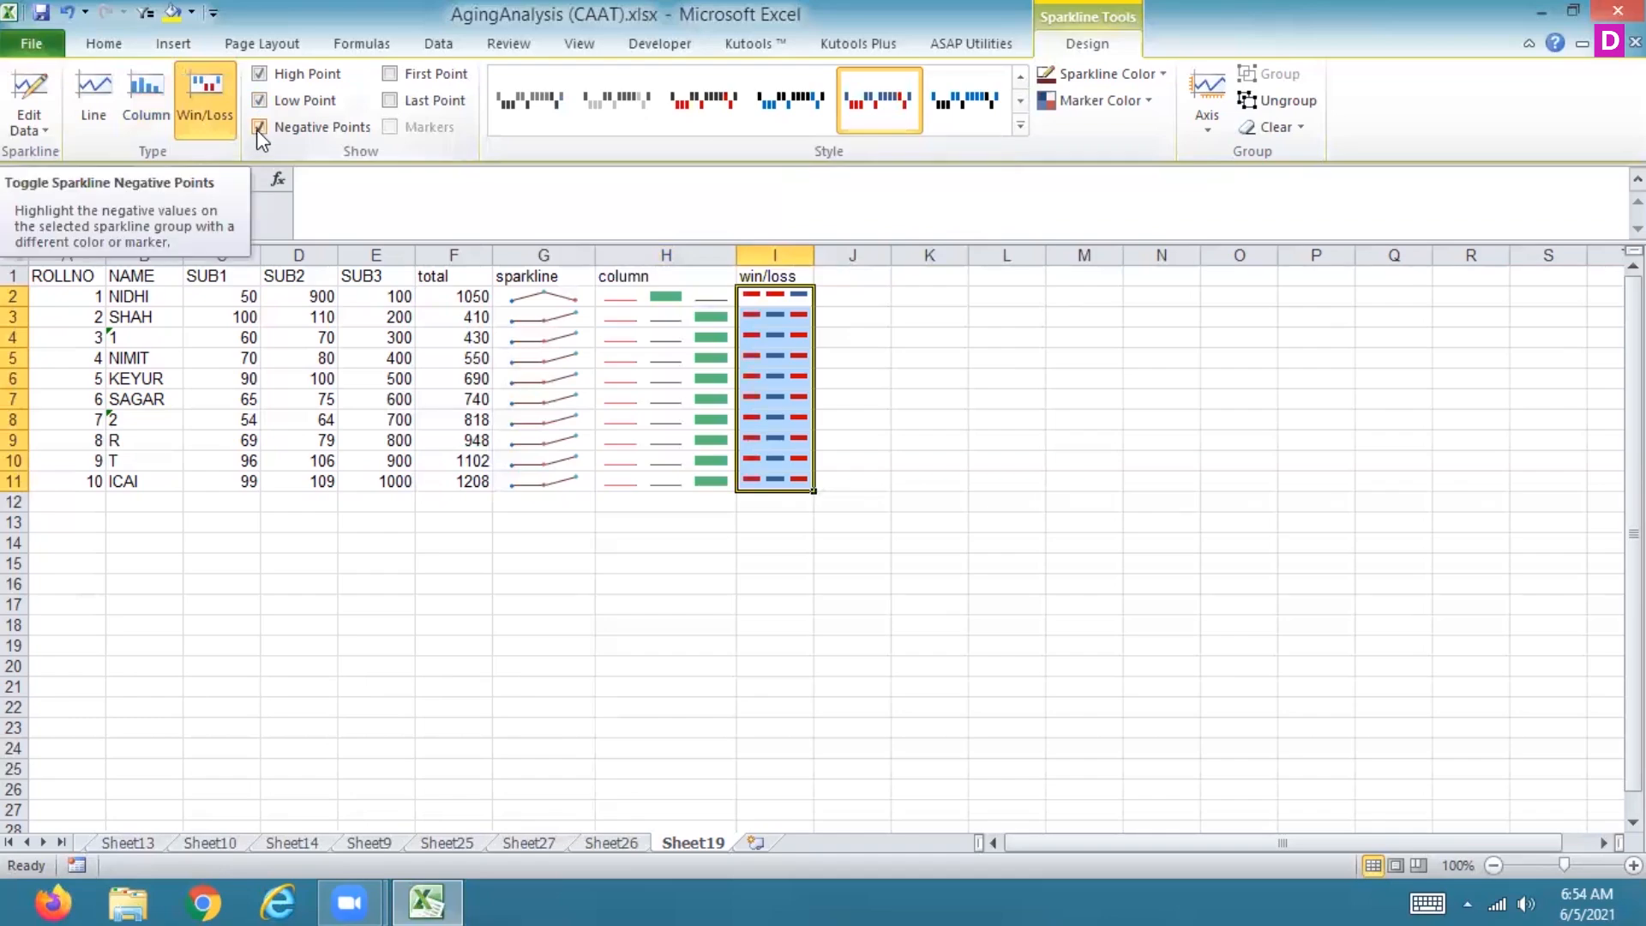
pyautogui.click(257, 129)
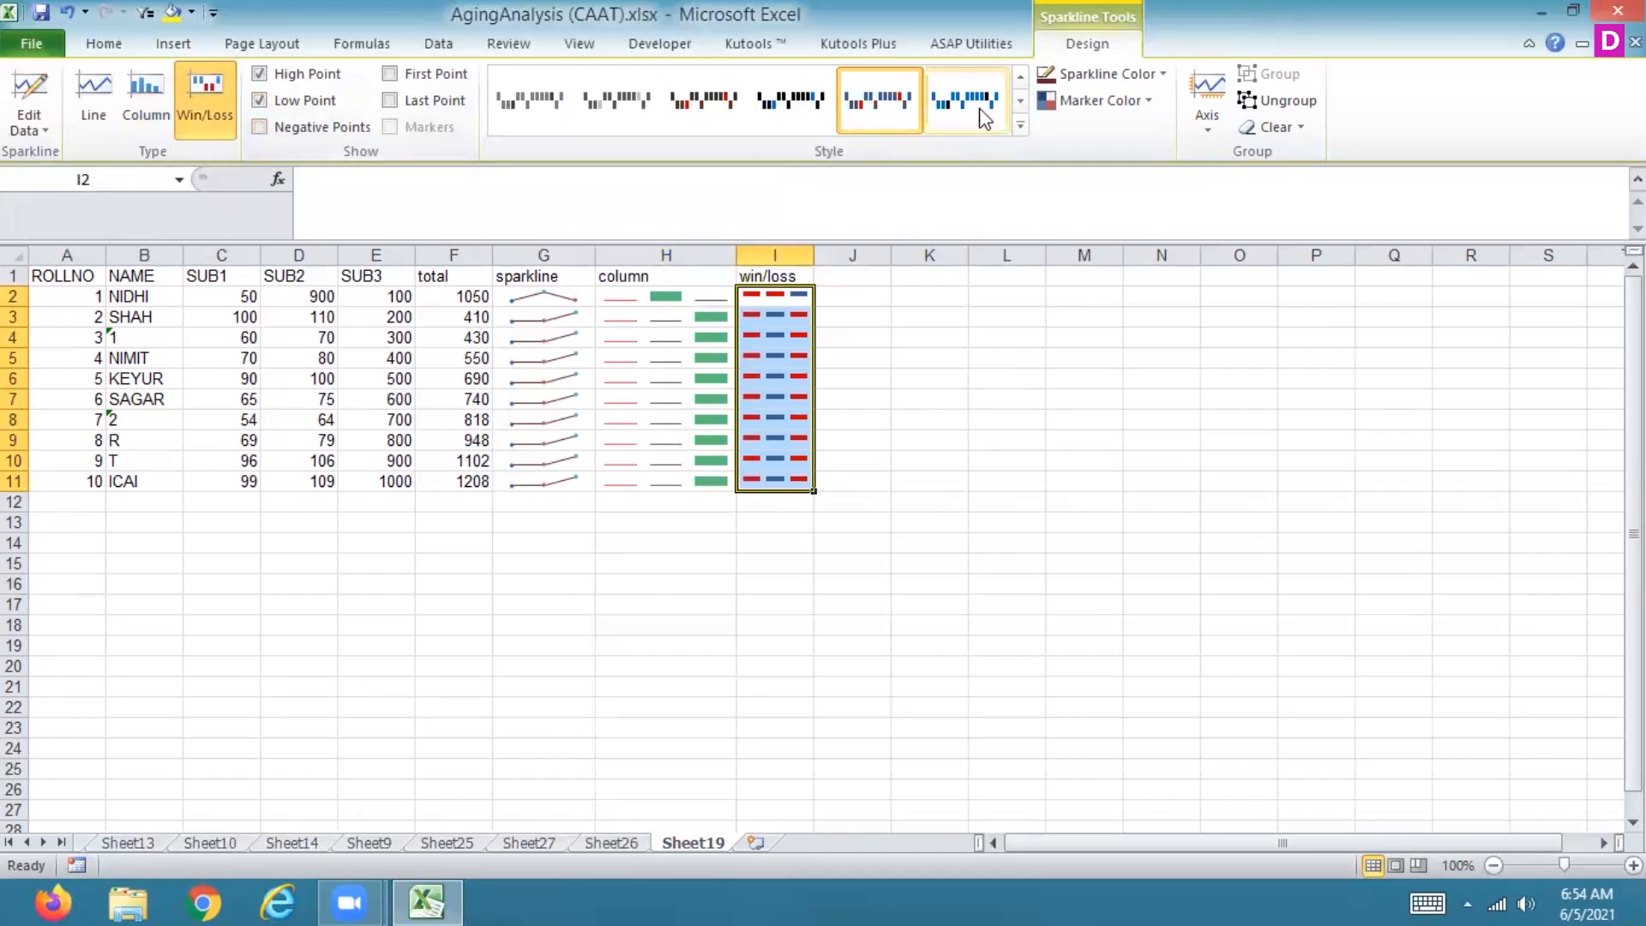
# Step: Apply the green style from the last gallery row and set the sparkline colour to standard yellow
pyautogui.click(1019, 127)
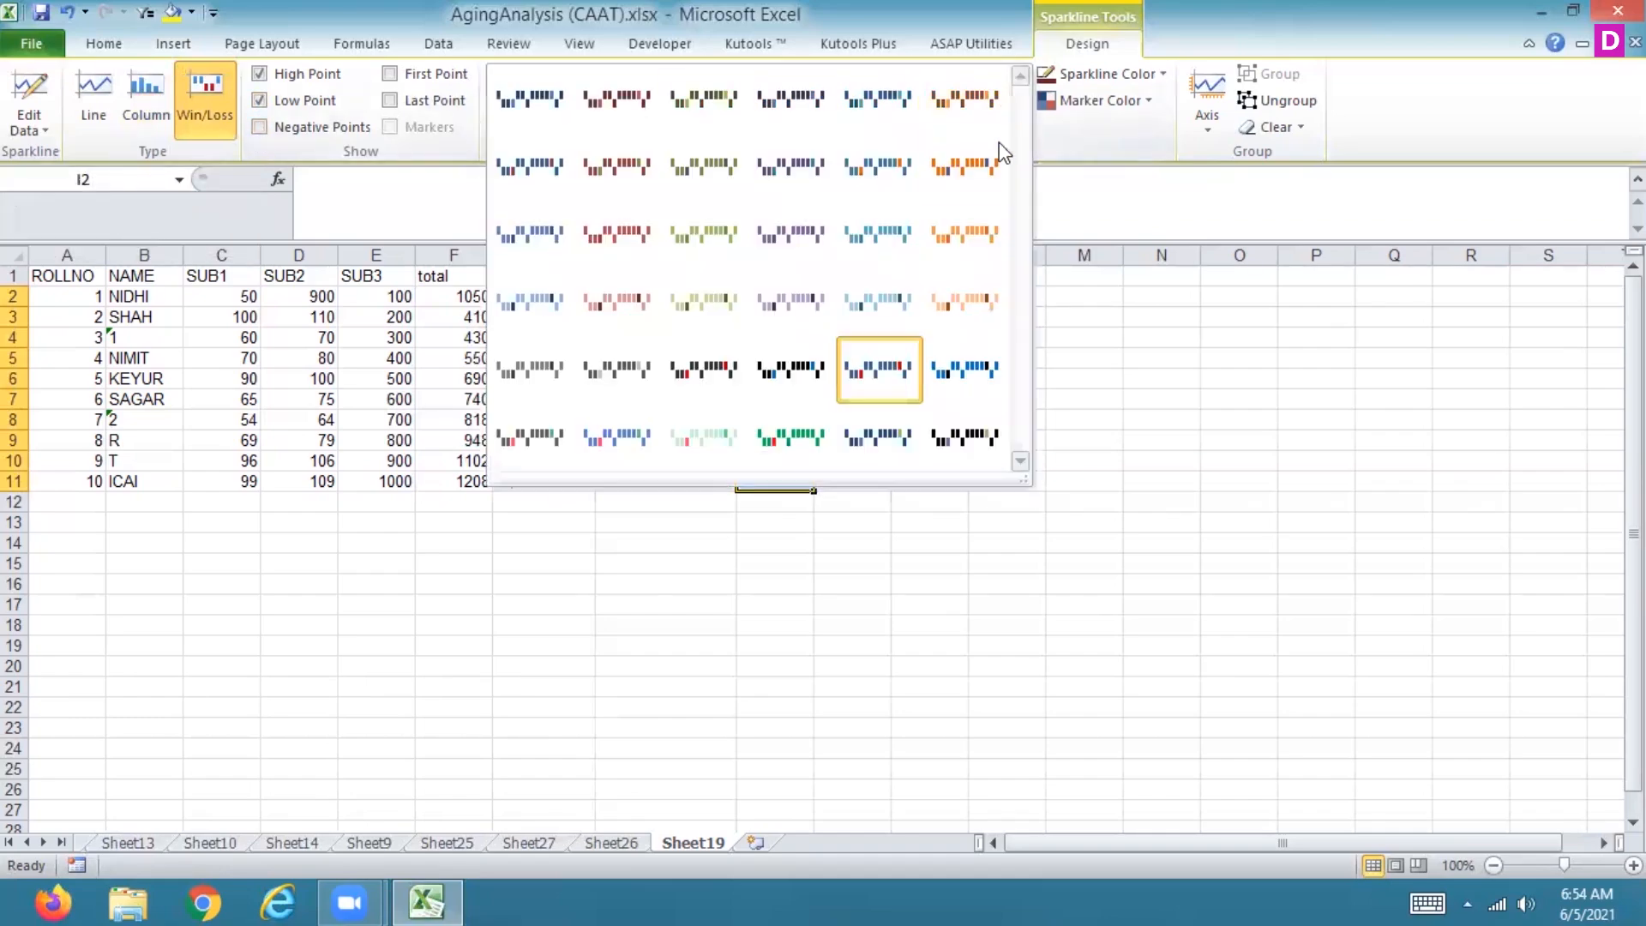
pyautogui.click(794, 440)
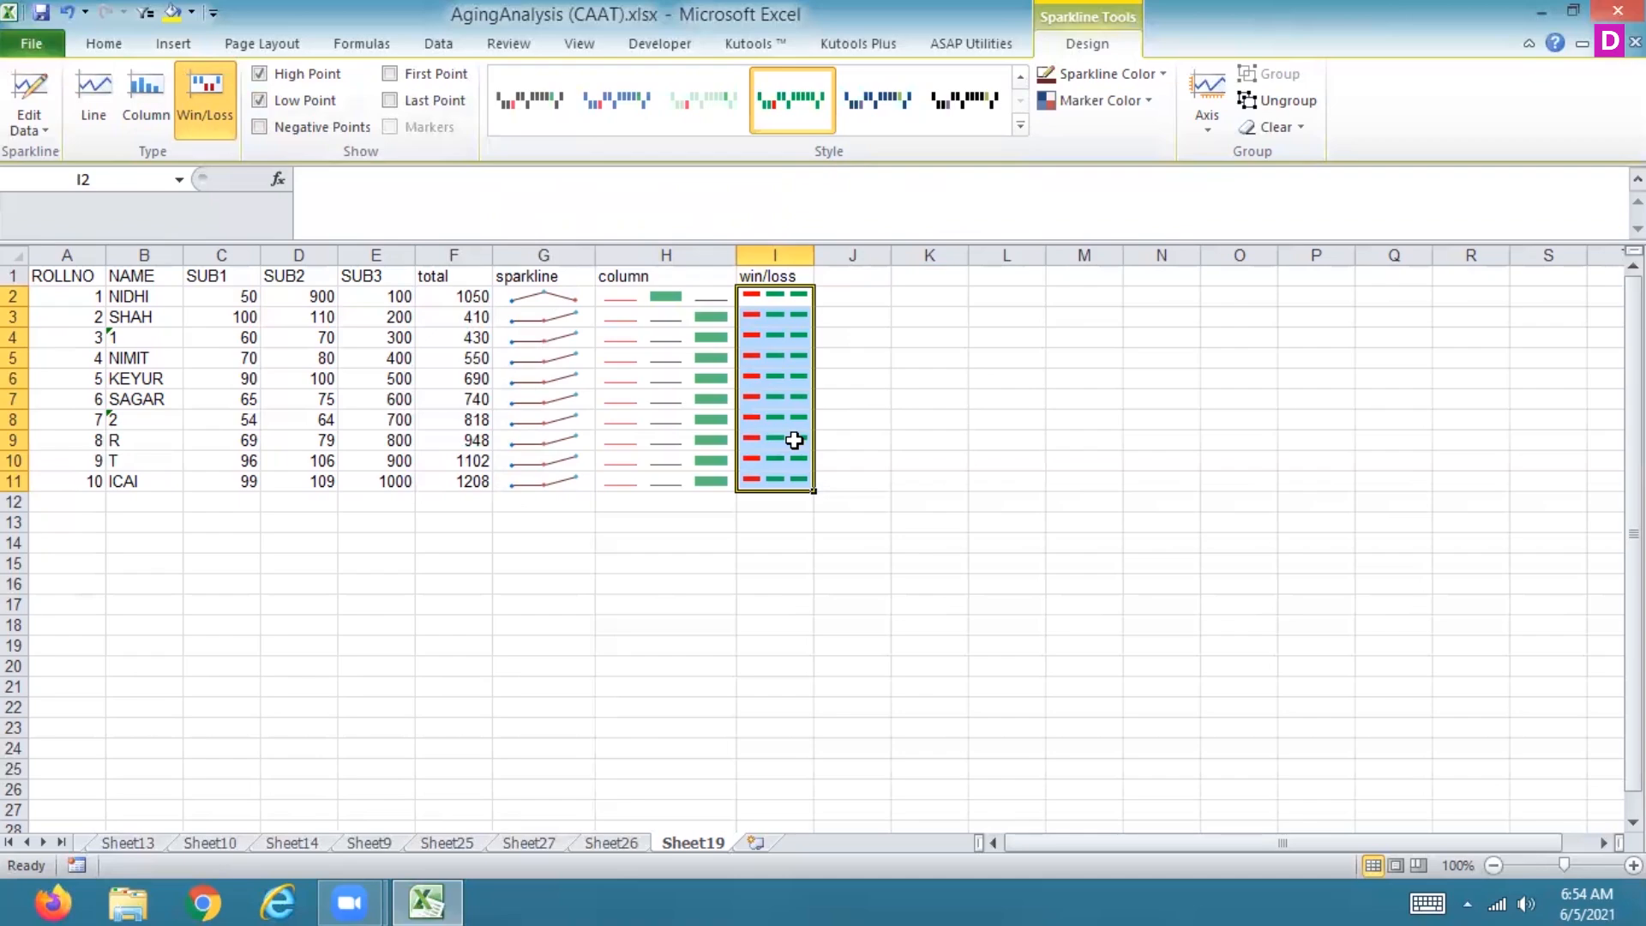
pyautogui.click(1155, 70)
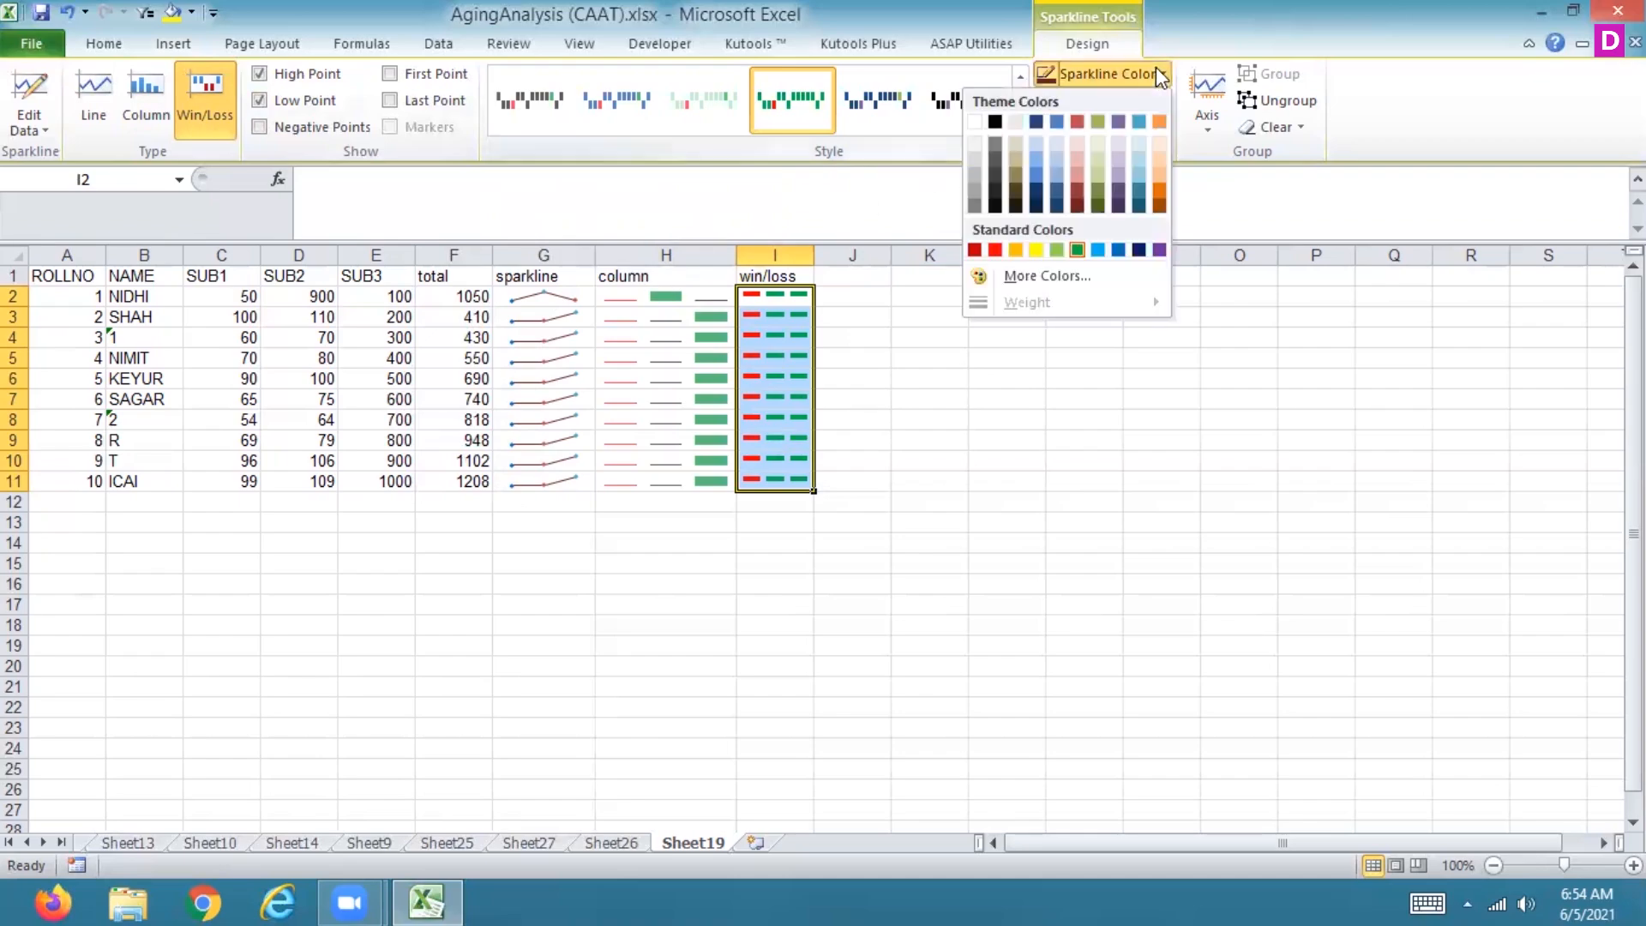
pyautogui.click(1035, 250)
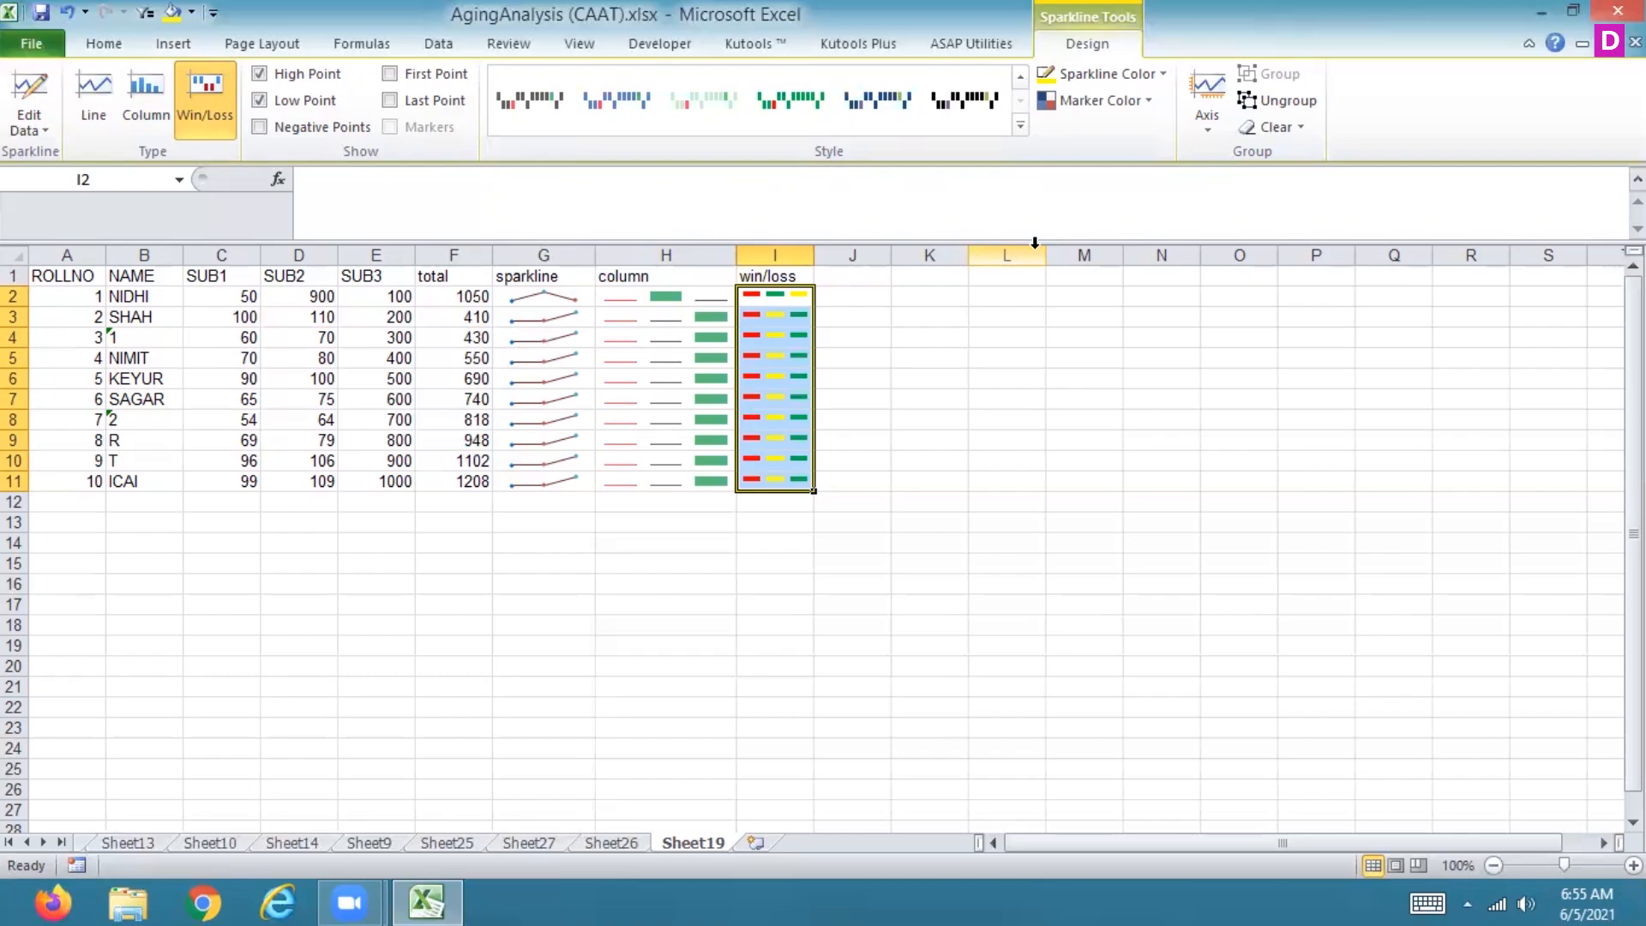
# Step: Apply the black style at the end of the last gallery row to the win/loss sparklines
pyautogui.click(1020, 127)
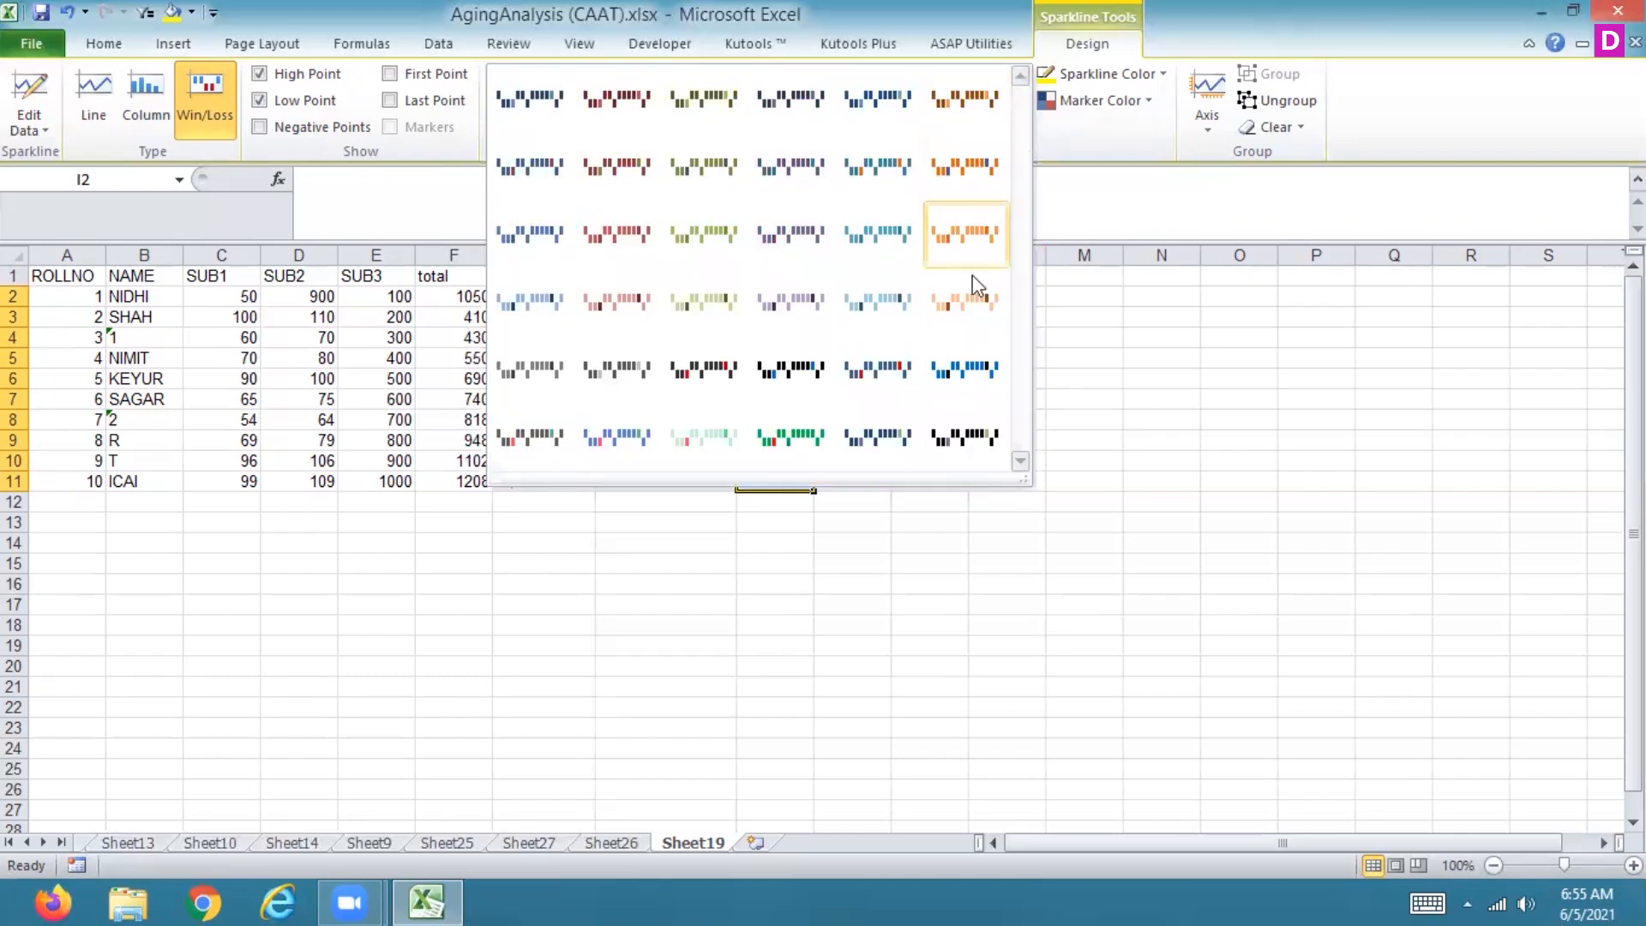
pyautogui.click(965, 437)
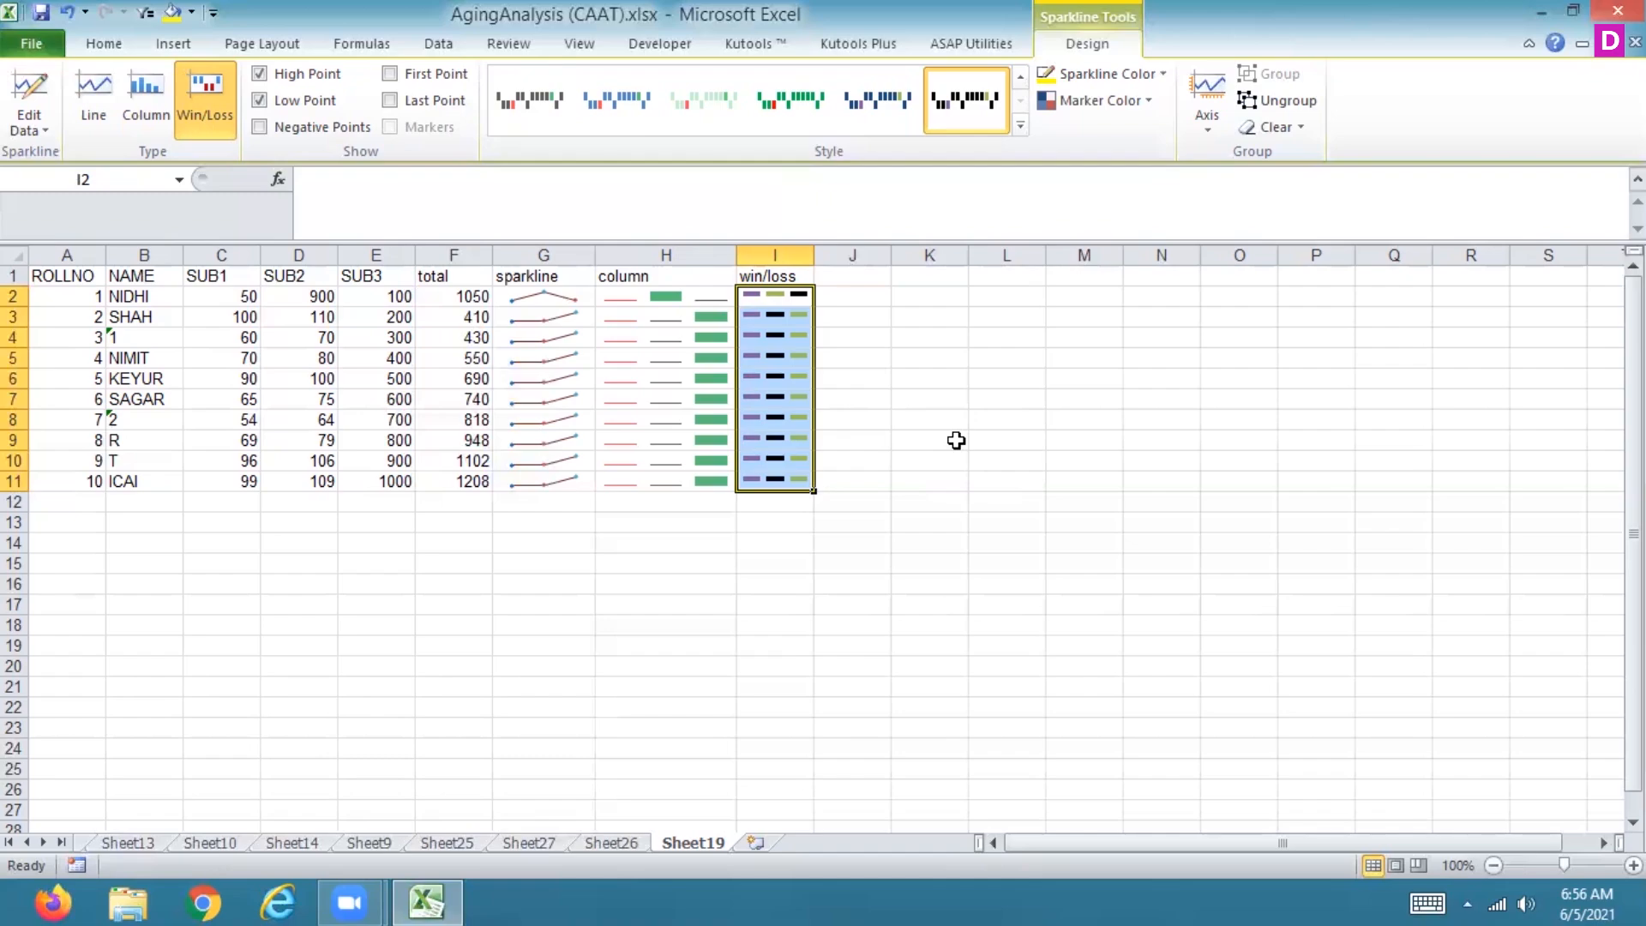
# Step: Step through the cells of row 2 to review the student's marks against the sparklines
pyautogui.press('Left')
pyautogui.press('Right')
pyautogui.press('Left')
pyautogui.press('Left')
pyautogui.press('Left')
pyautogui.press('Left')
pyautogui.press('Left')
pyautogui.press('Left')
pyautogui.press('Left')
pyautogui.press('Left')
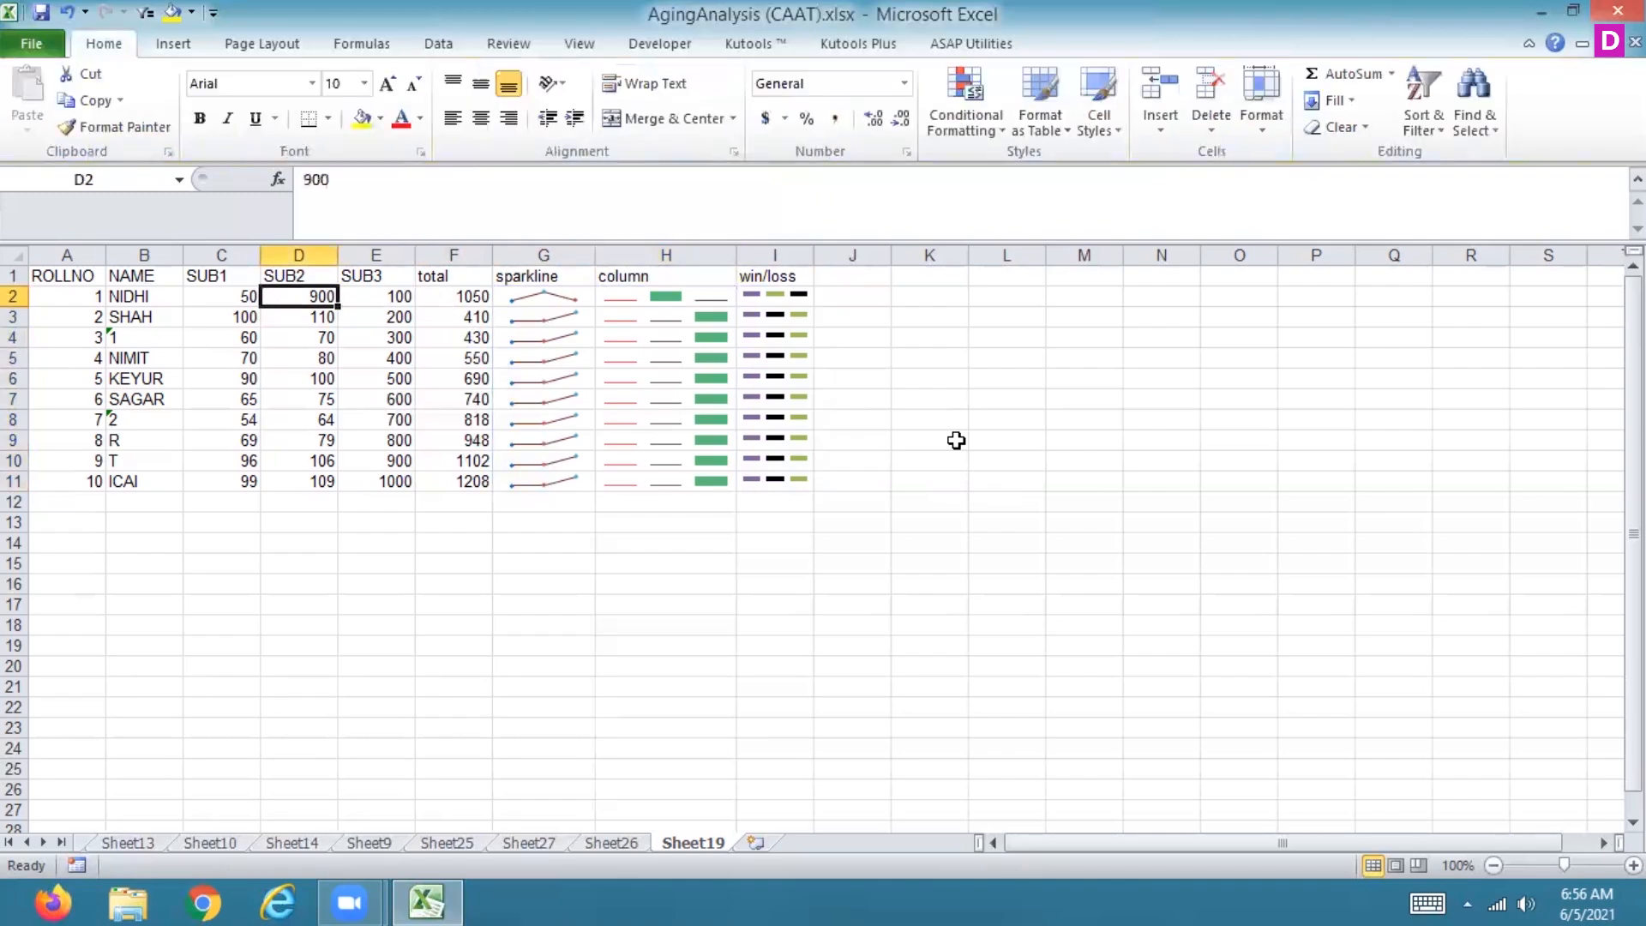
pyautogui.press('Right')
pyautogui.press('Right')
pyautogui.press('Right')
pyautogui.press('Right')
pyautogui.press('Right')
pyautogui.press('Right')
pyautogui.press('Right')
pyautogui.press('Right')
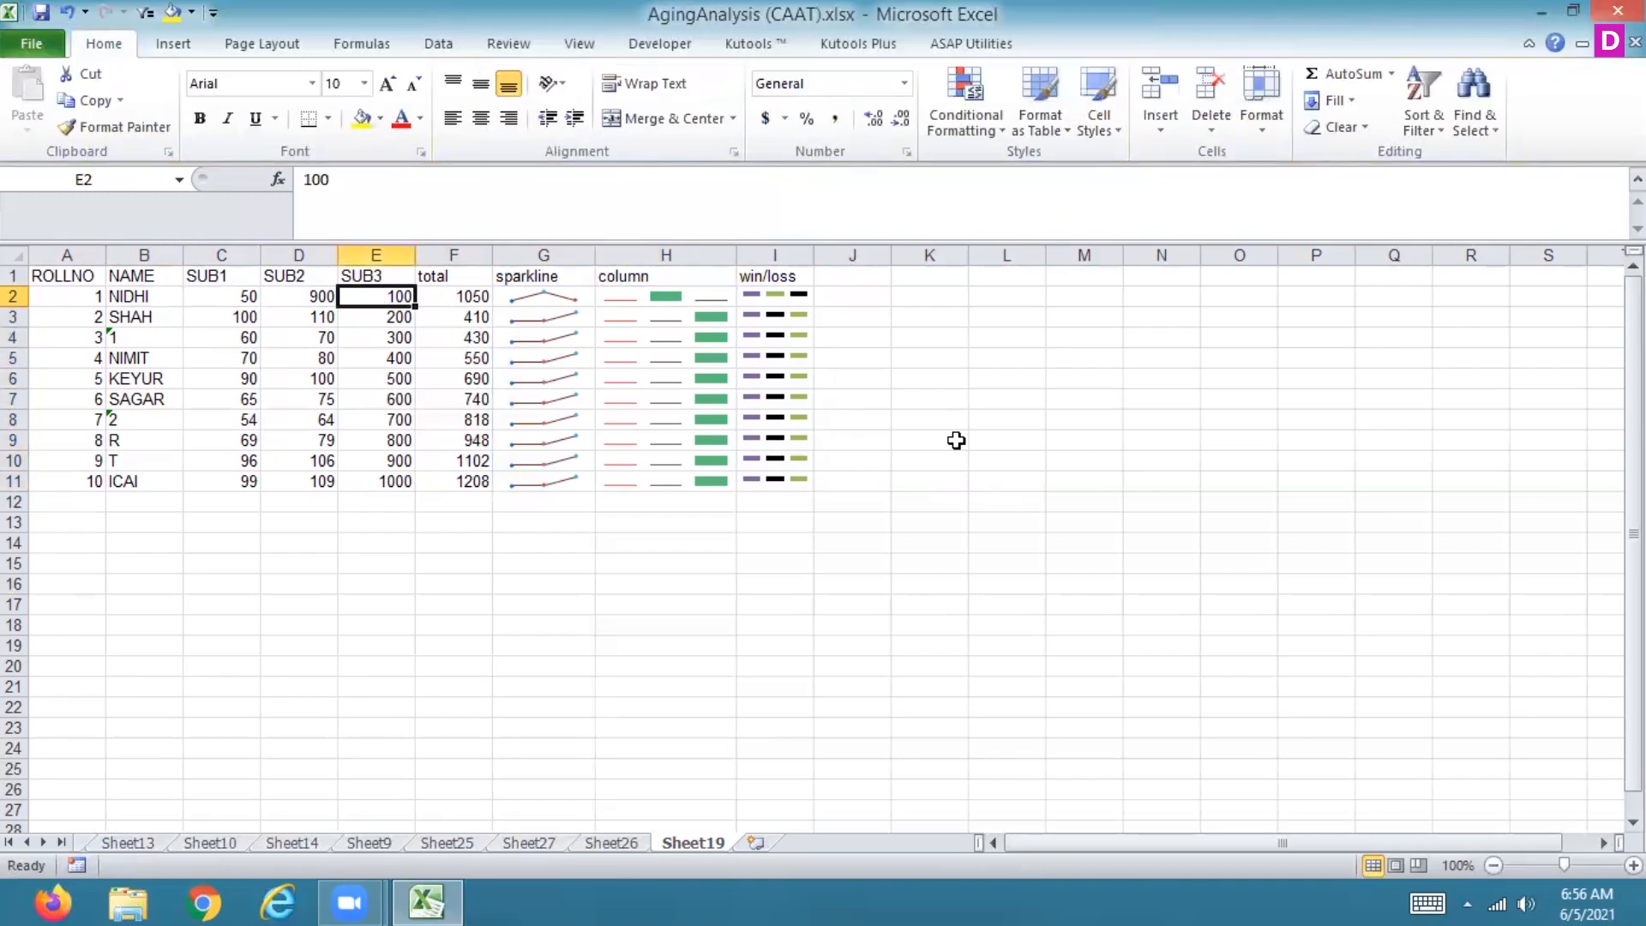
pyautogui.press('Left')
pyautogui.press('Left')
pyautogui.press('Left')
pyautogui.press('Left')
pyautogui.press('Left')
pyautogui.press('Left')
pyautogui.press('Left')
pyautogui.press('Left')
pyautogui.press('Left')
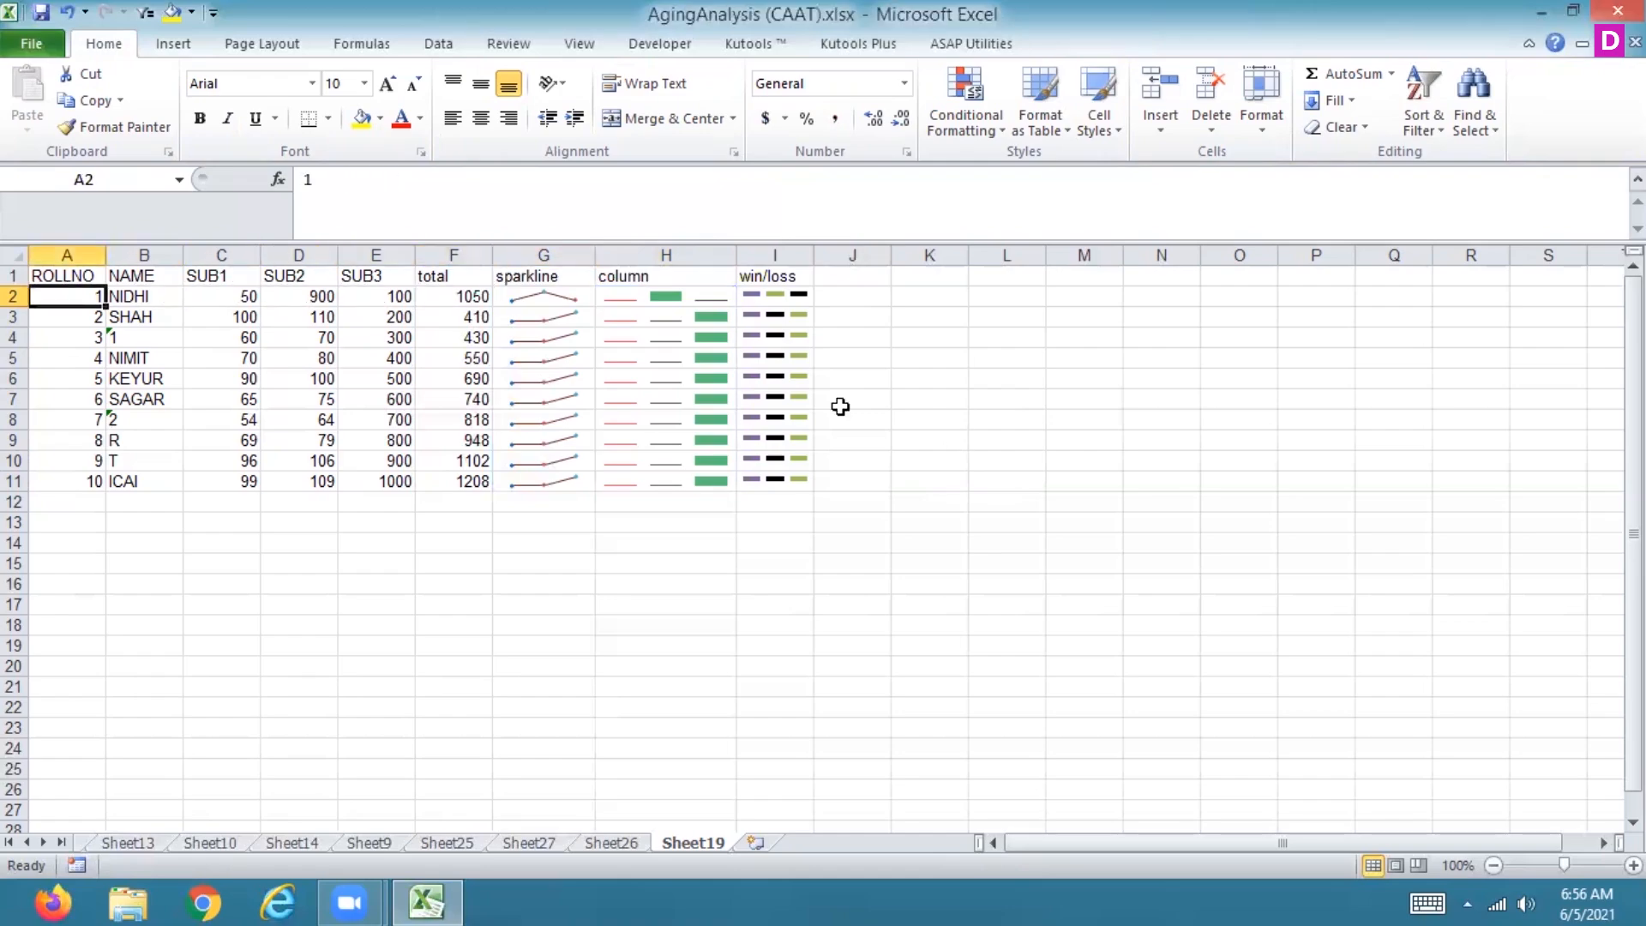
pyautogui.click(174, 45)
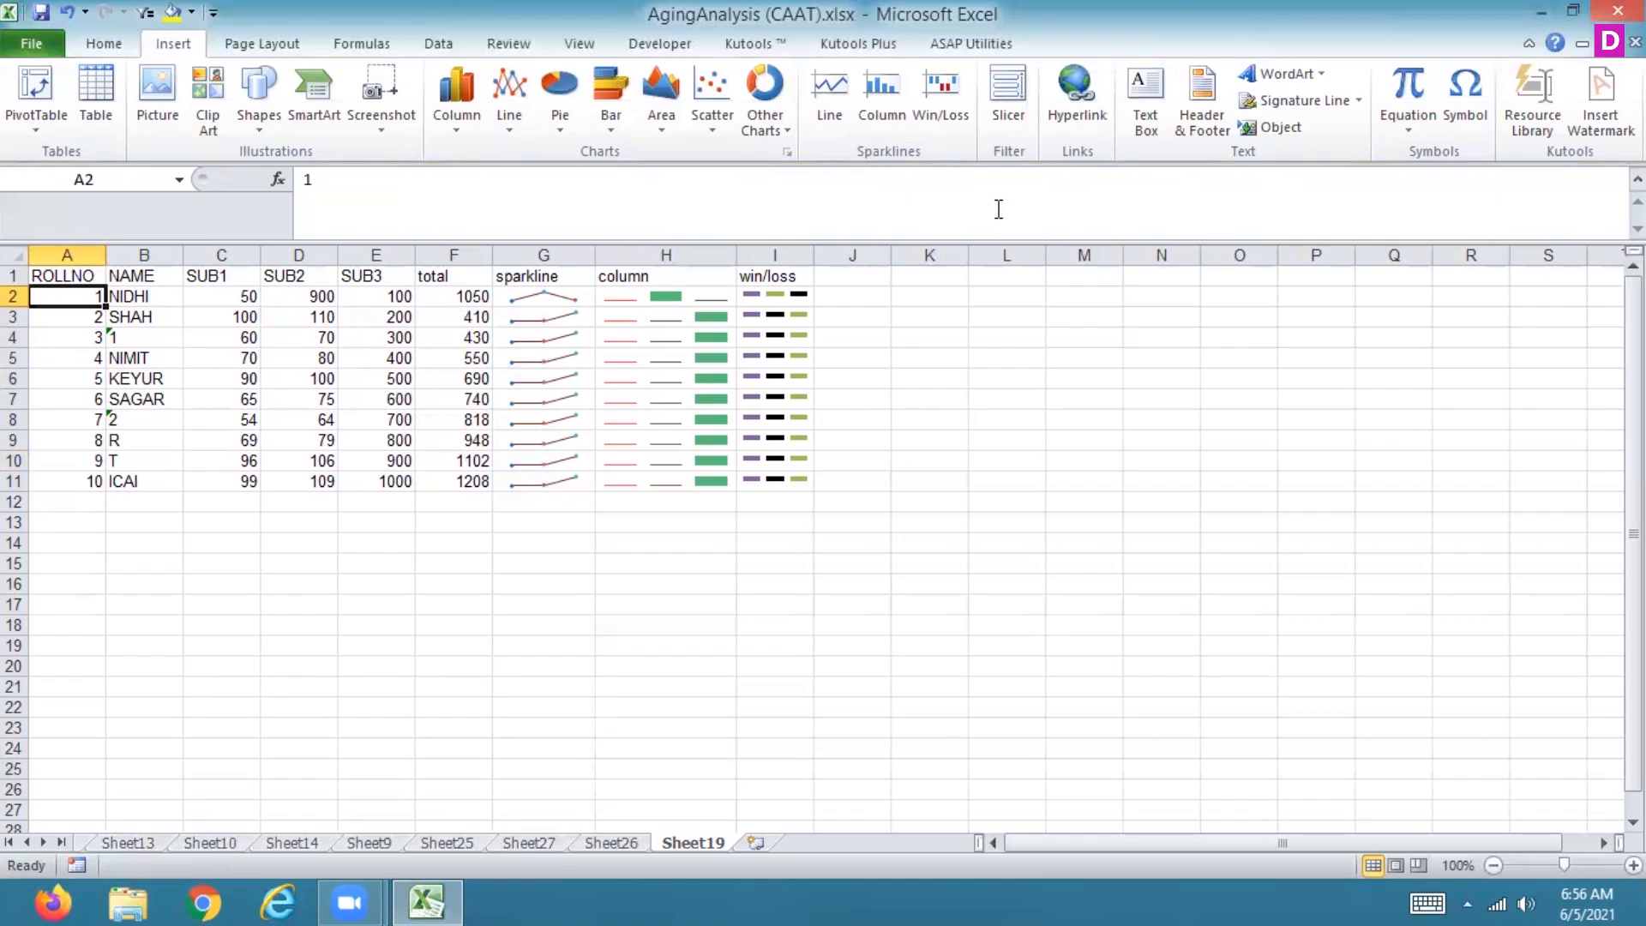
pyautogui.click(1012, 90)
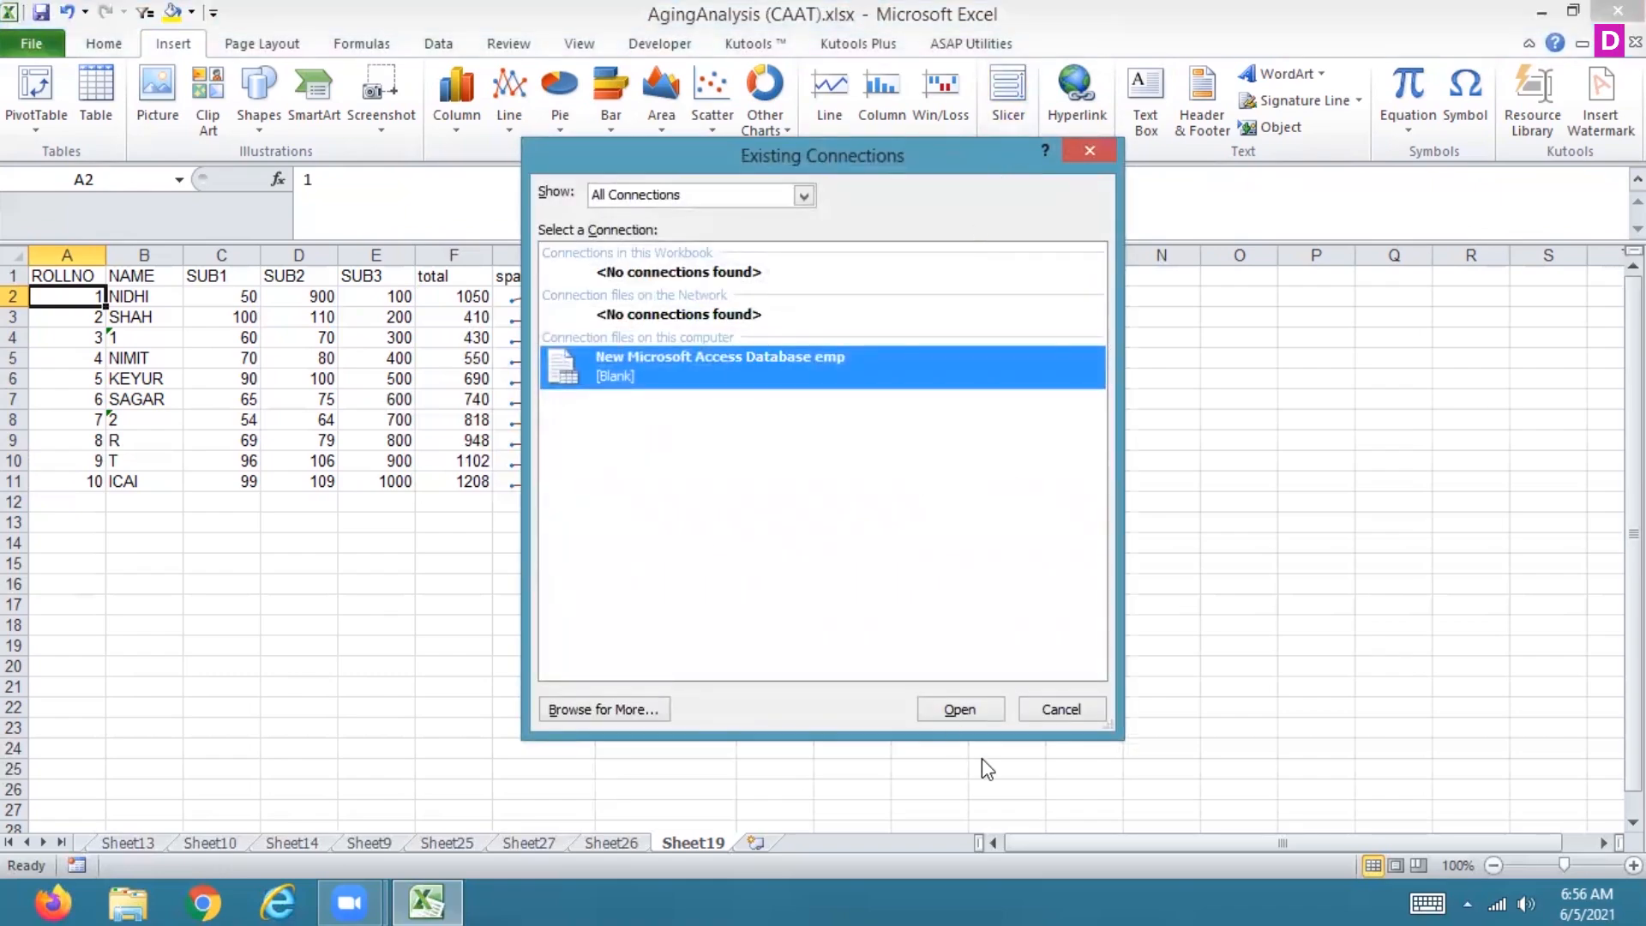
pyautogui.click(1077, 707)
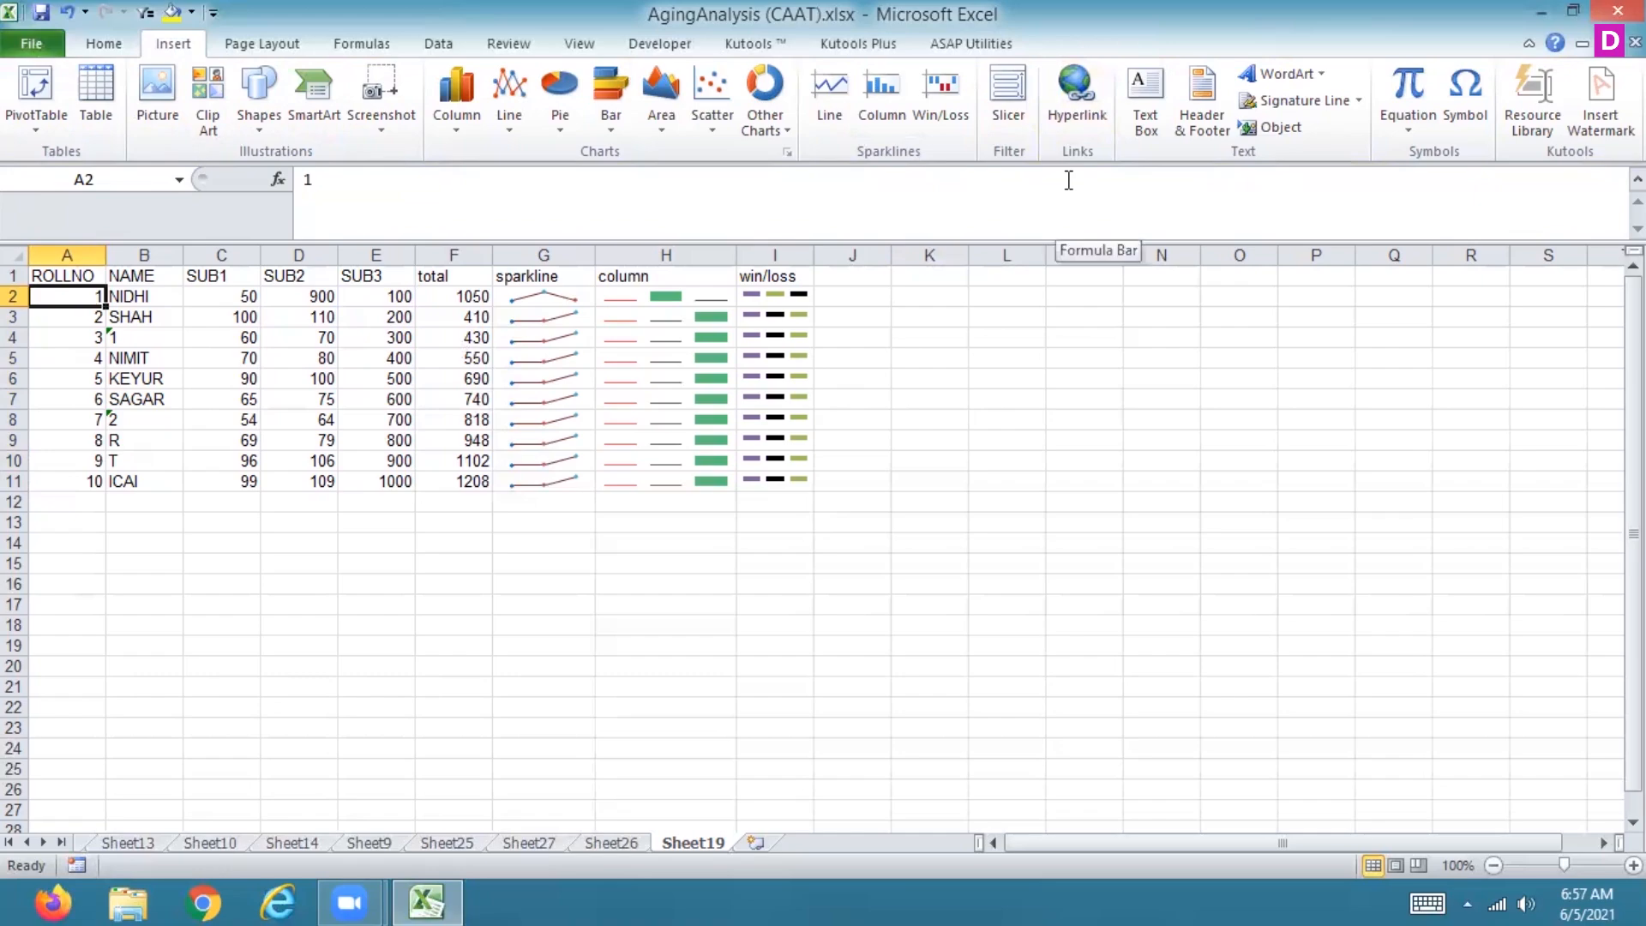
# Step: Add a hyperlink on the name in cell B2 linking to a file in the Desktop folder
pyautogui.click(152, 299)
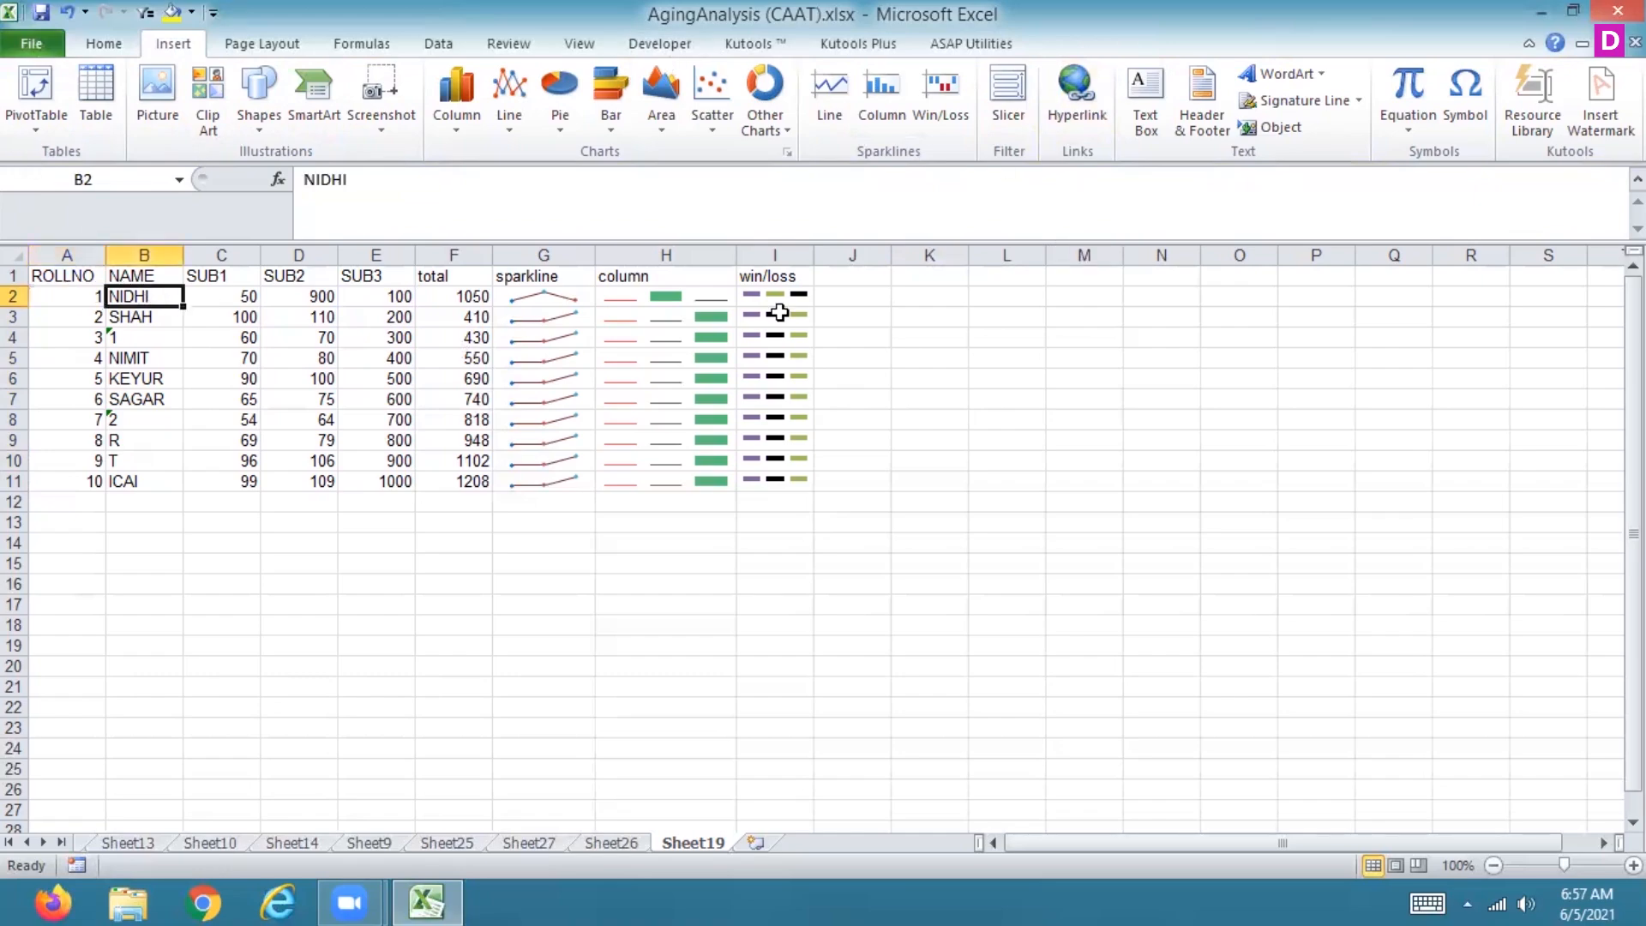
pyautogui.click(1076, 94)
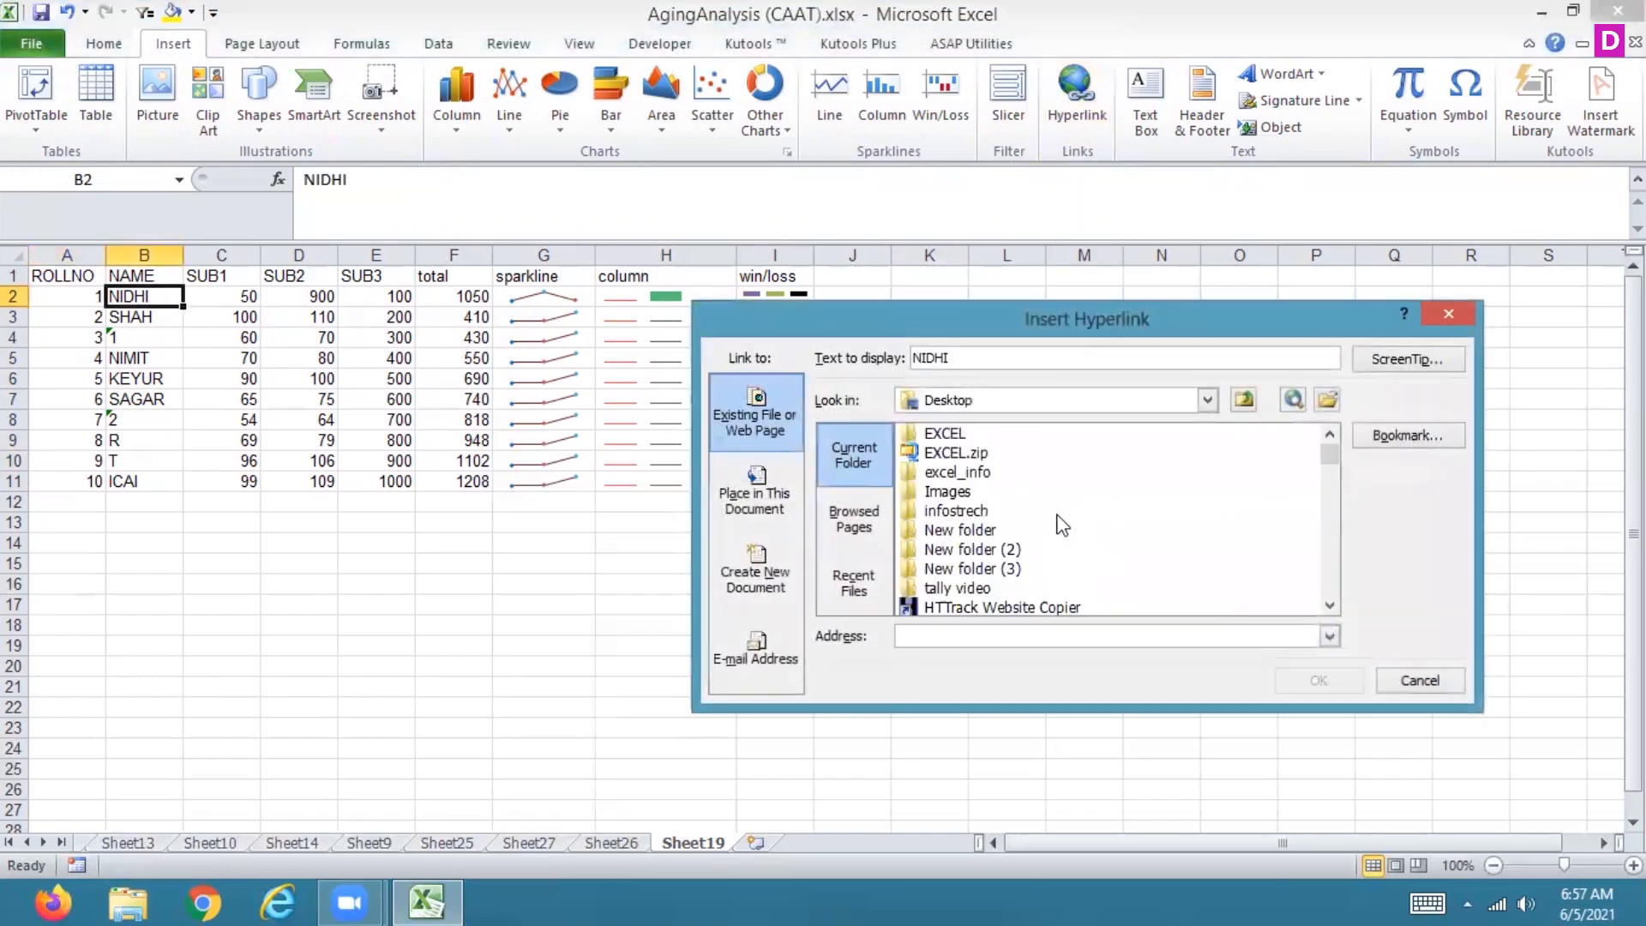
pyautogui.click(744, 501)
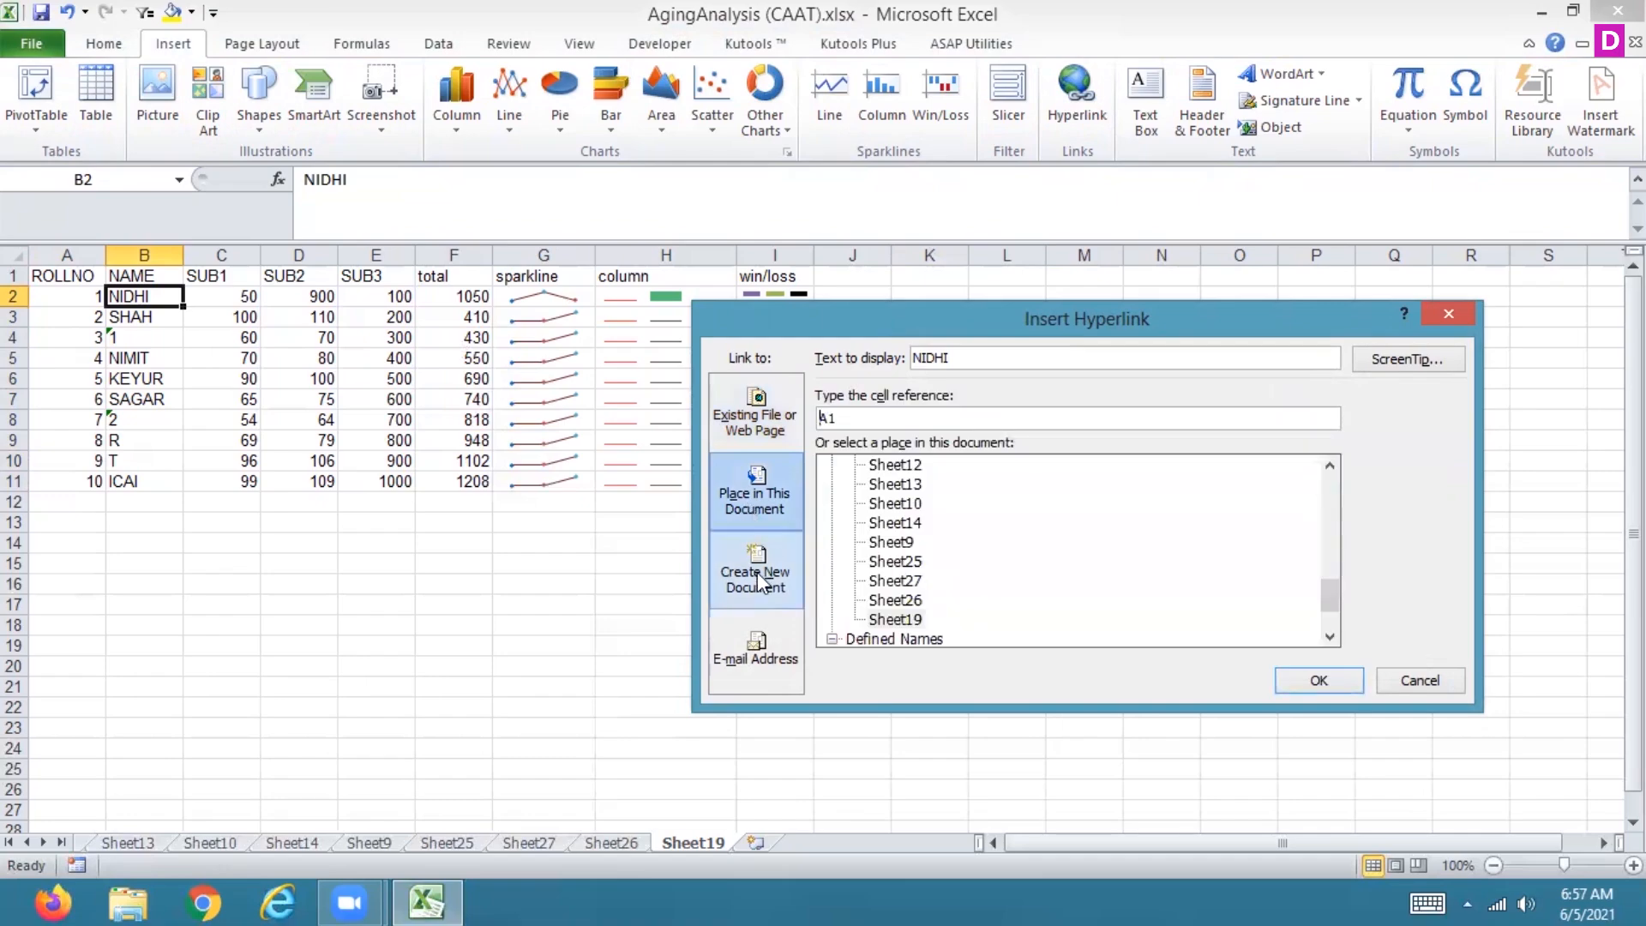
pyautogui.click(739, 405)
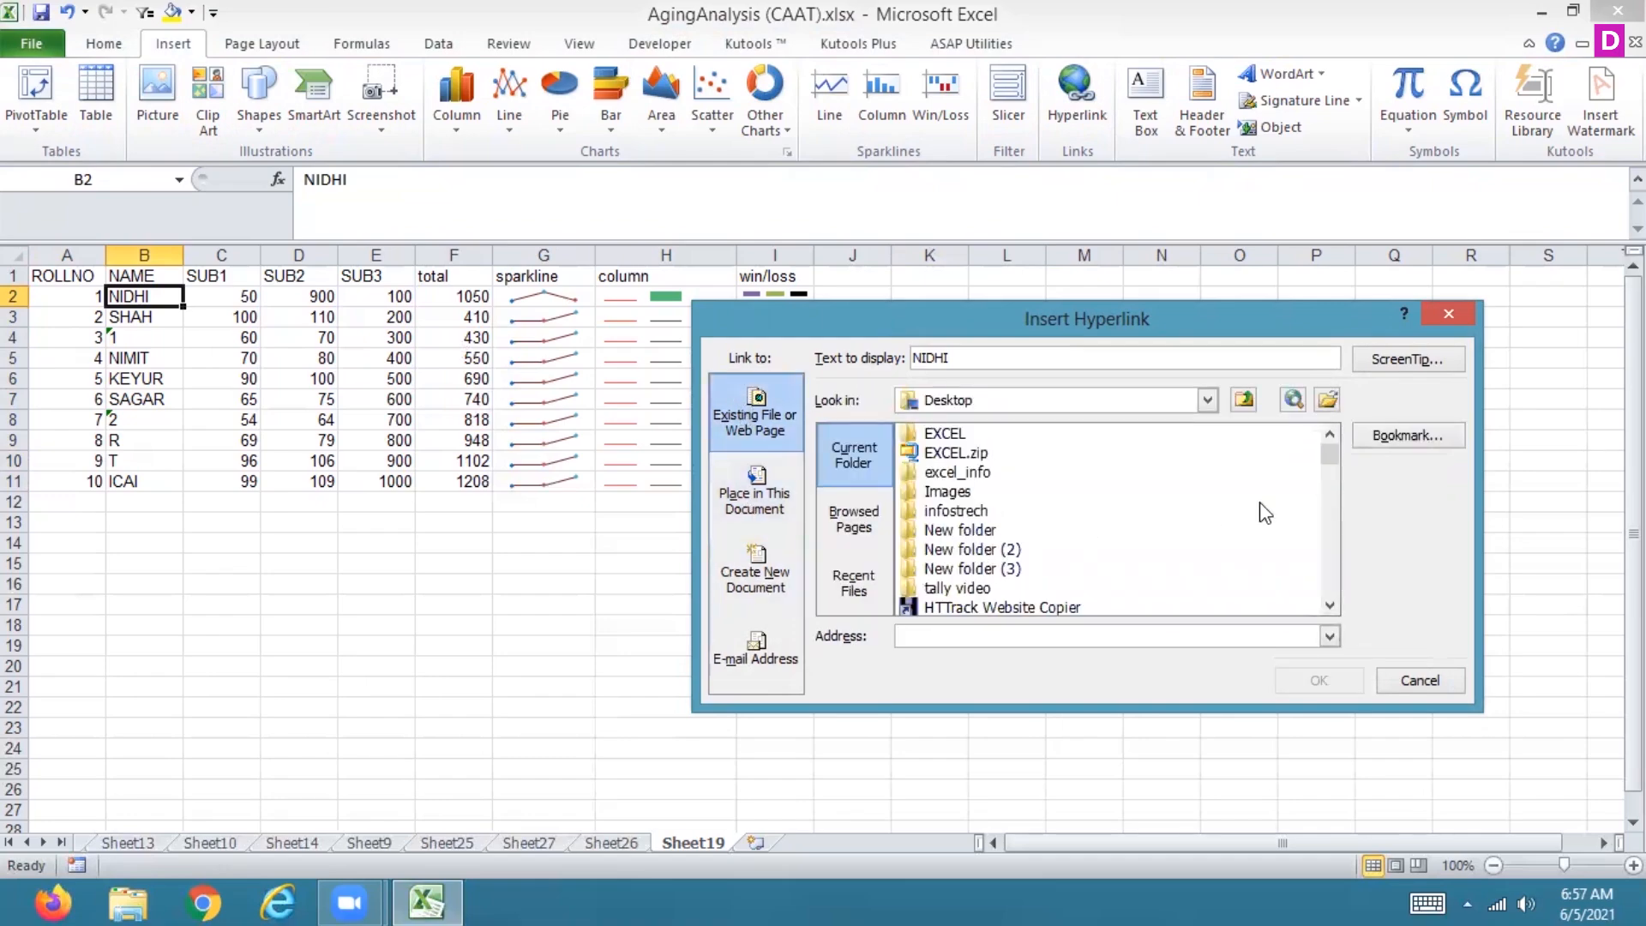
pyautogui.moveTo(1327, 457); pyautogui.dragTo(1327, 497)
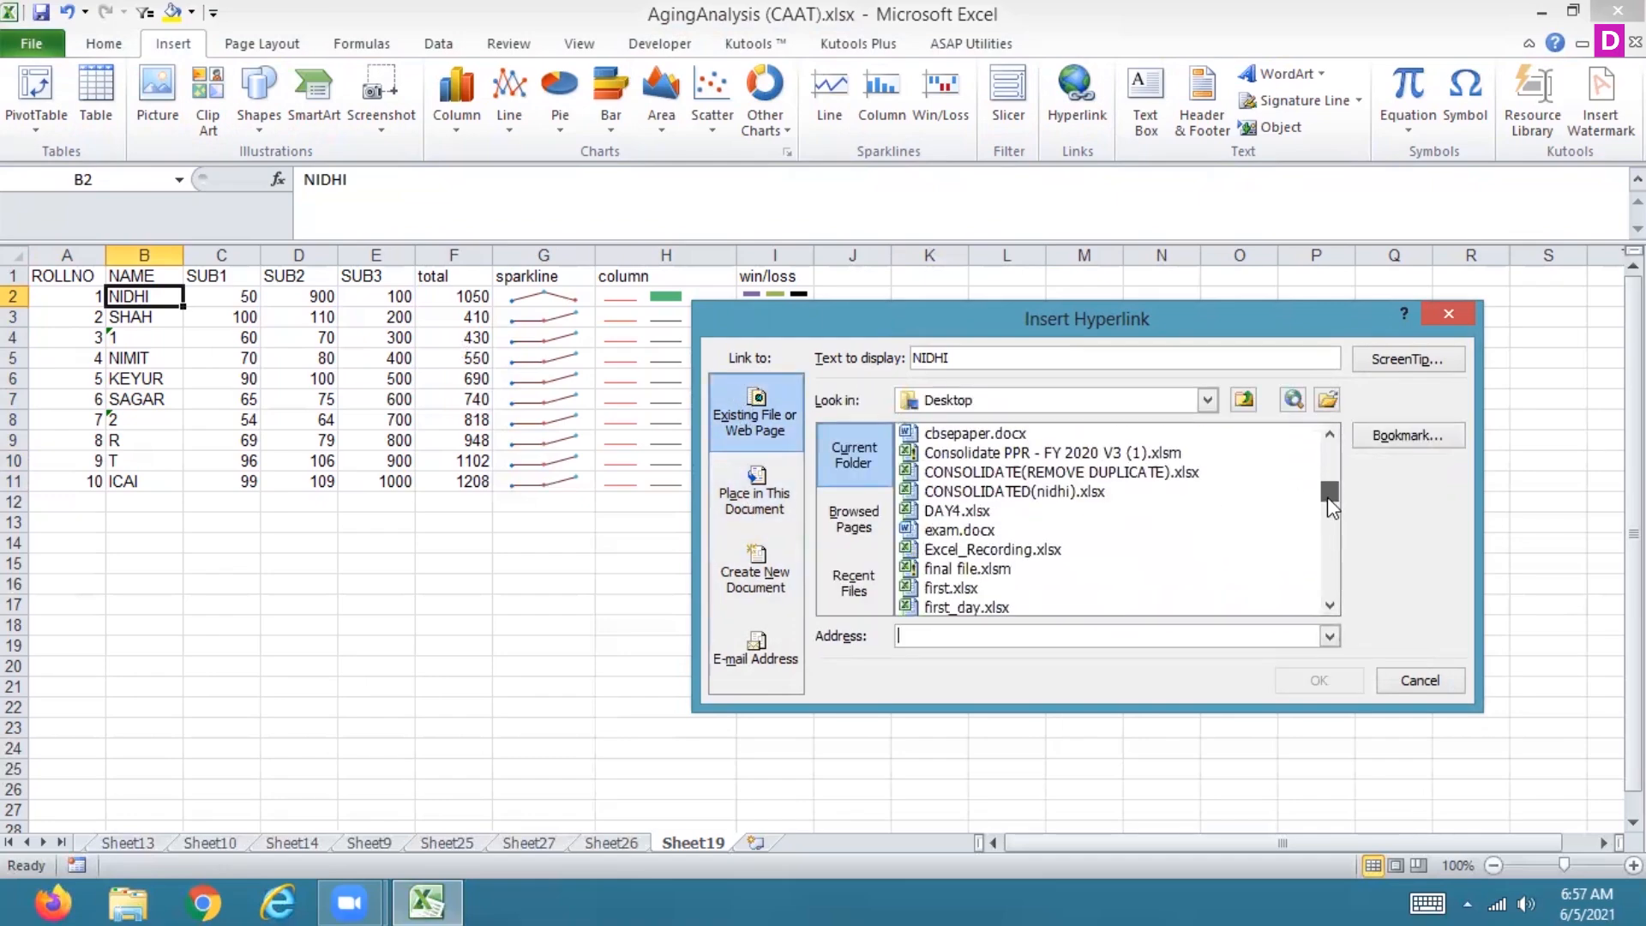
pyautogui.click(960, 532)
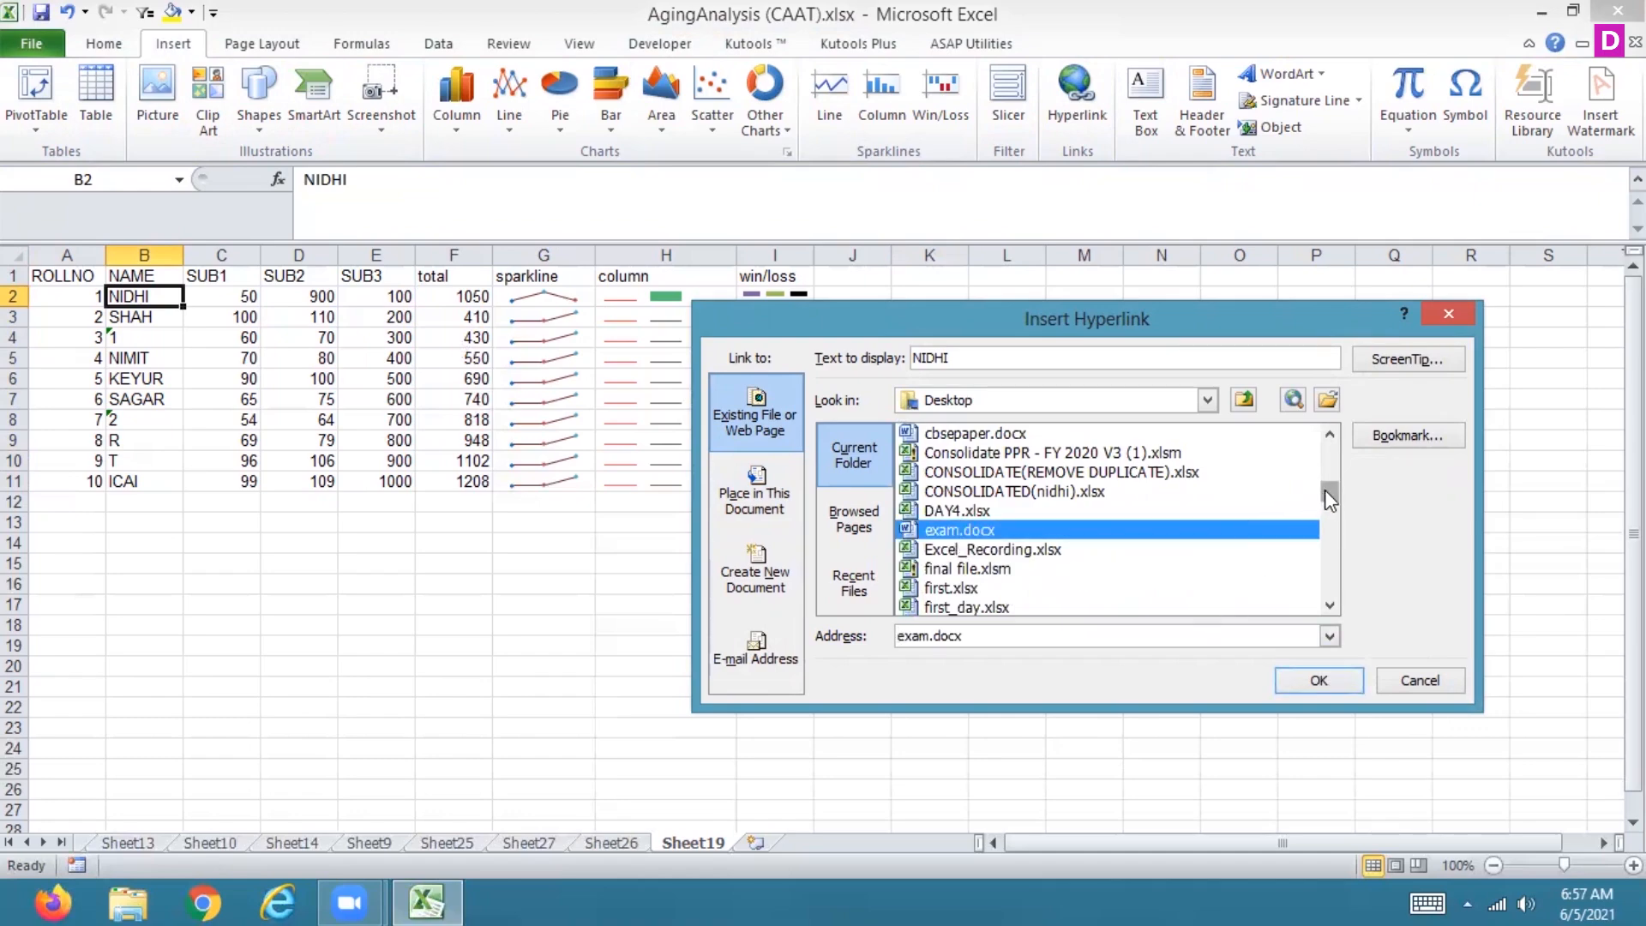
pyautogui.moveTo(1326, 491); pyautogui.dragTo(1260, 390)
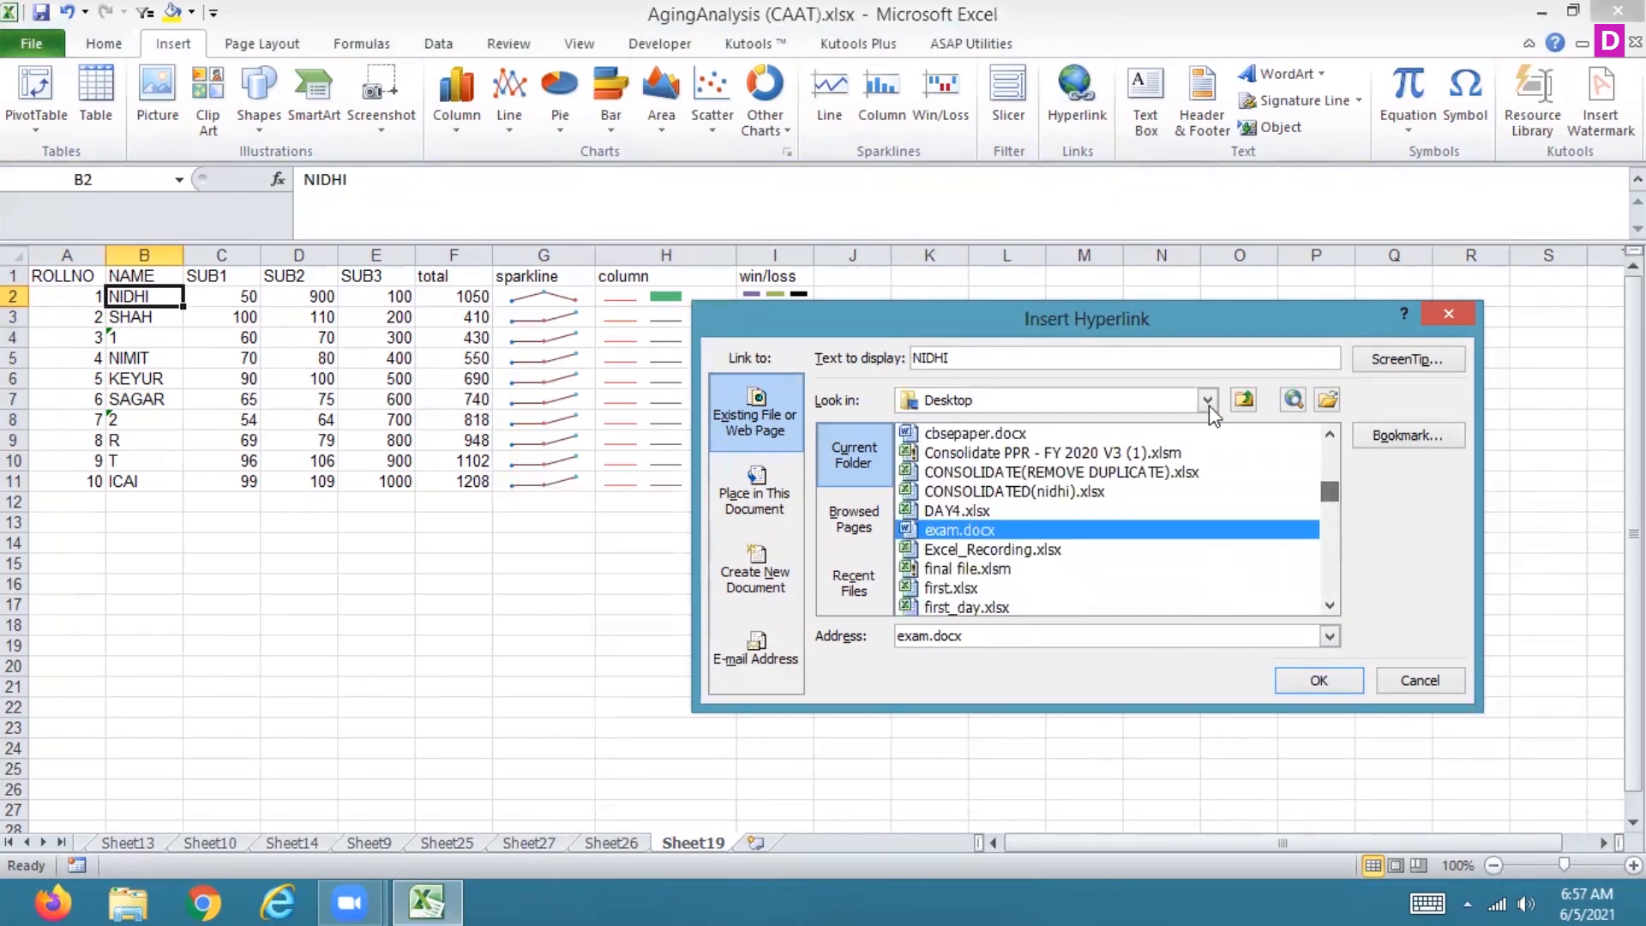
pyautogui.click(986, 474)
pyautogui.click(1310, 682)
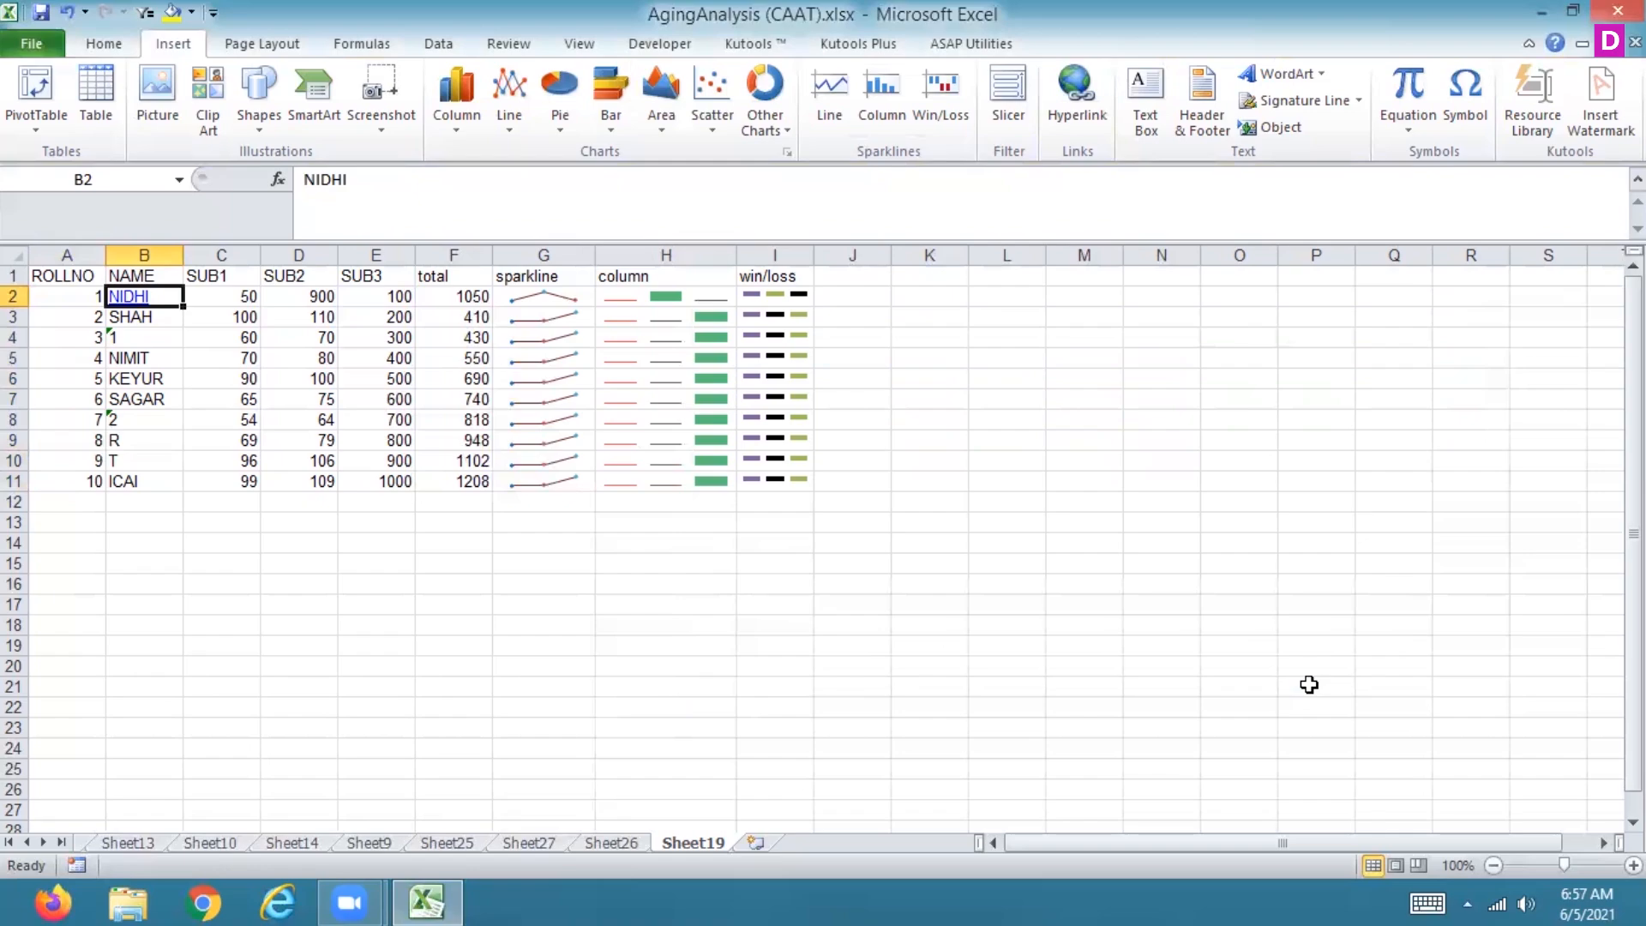
# Step: Draw a text box spanning roughly H17 to L23 below the table
pyautogui.click(153, 375)
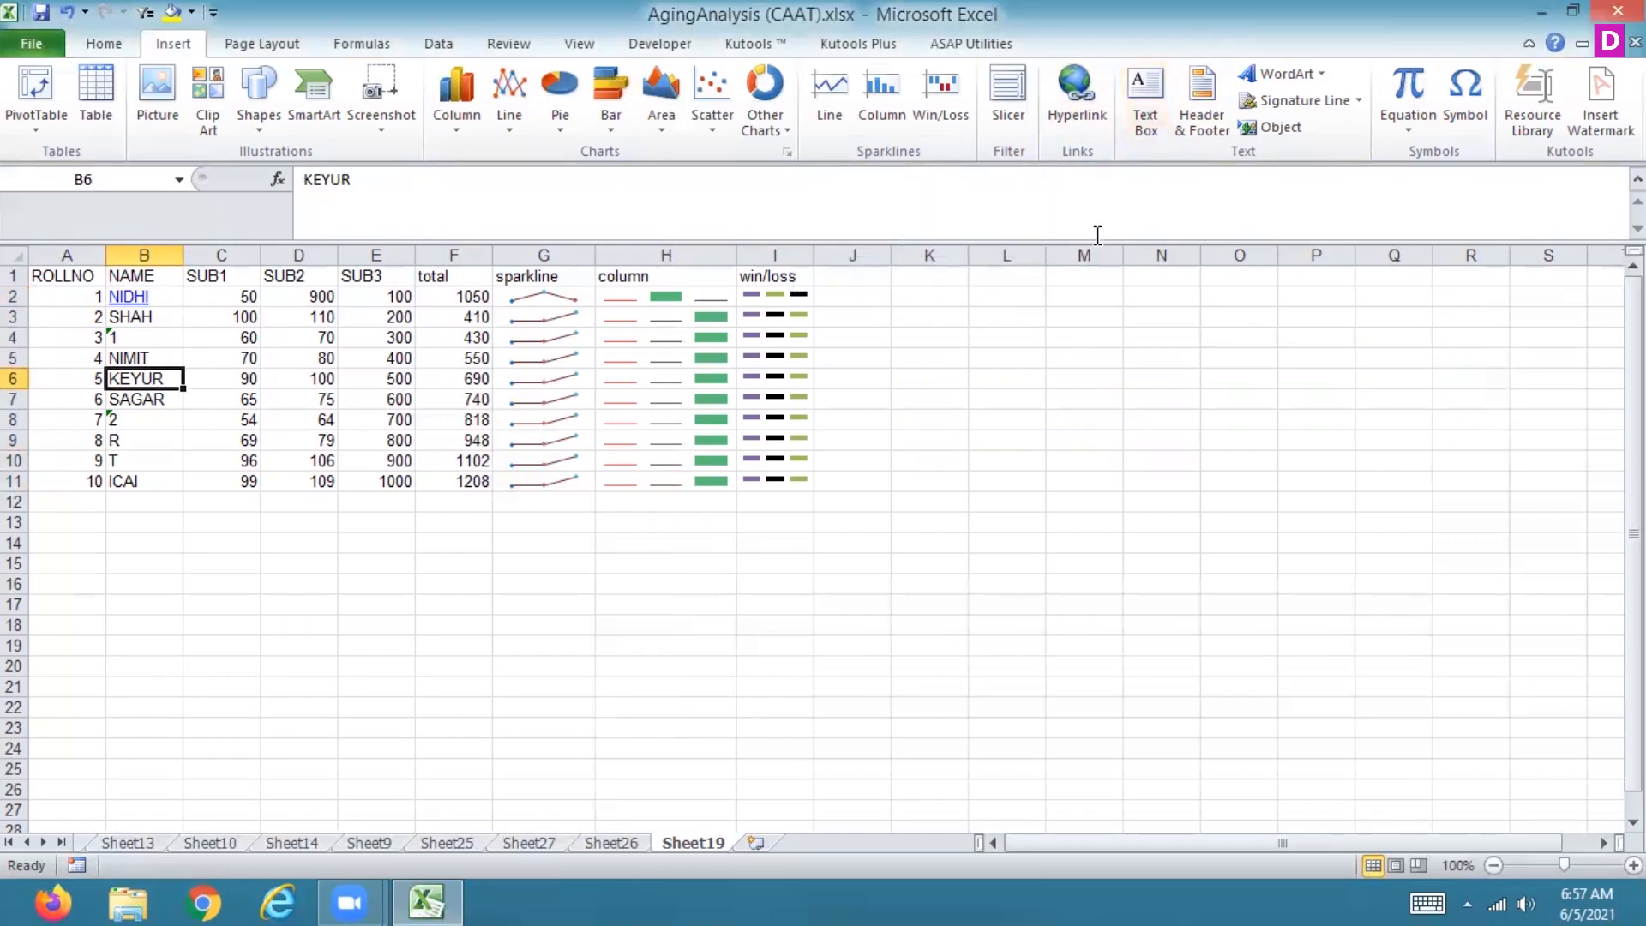
pyautogui.click(960, 396)
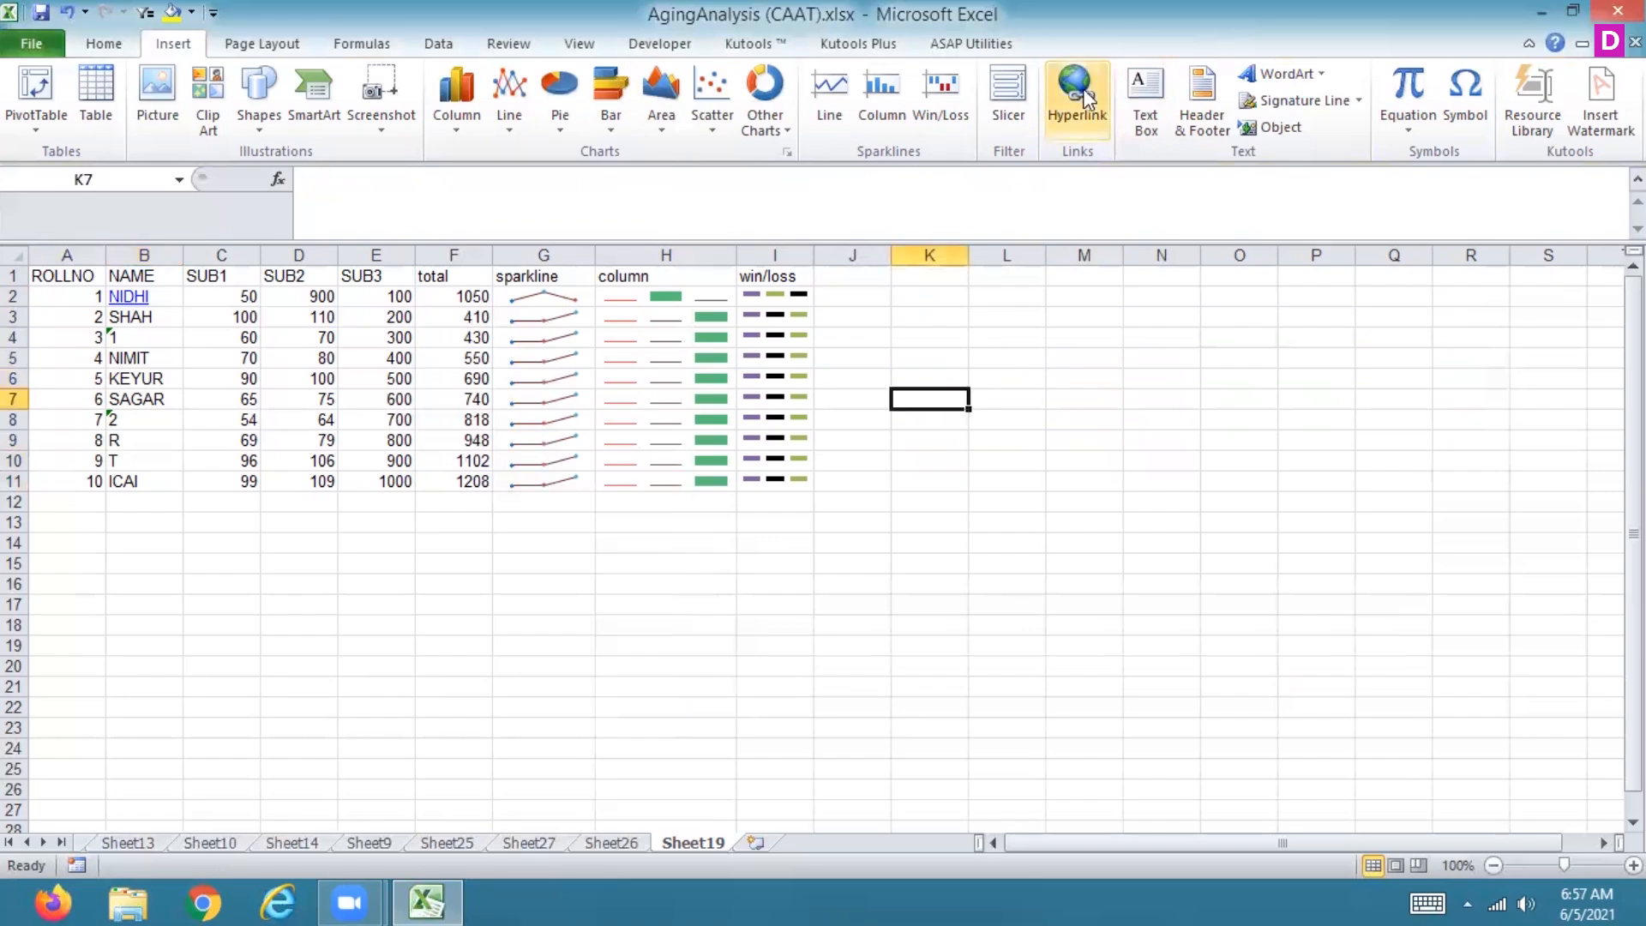
pyautogui.click(1157, 82)
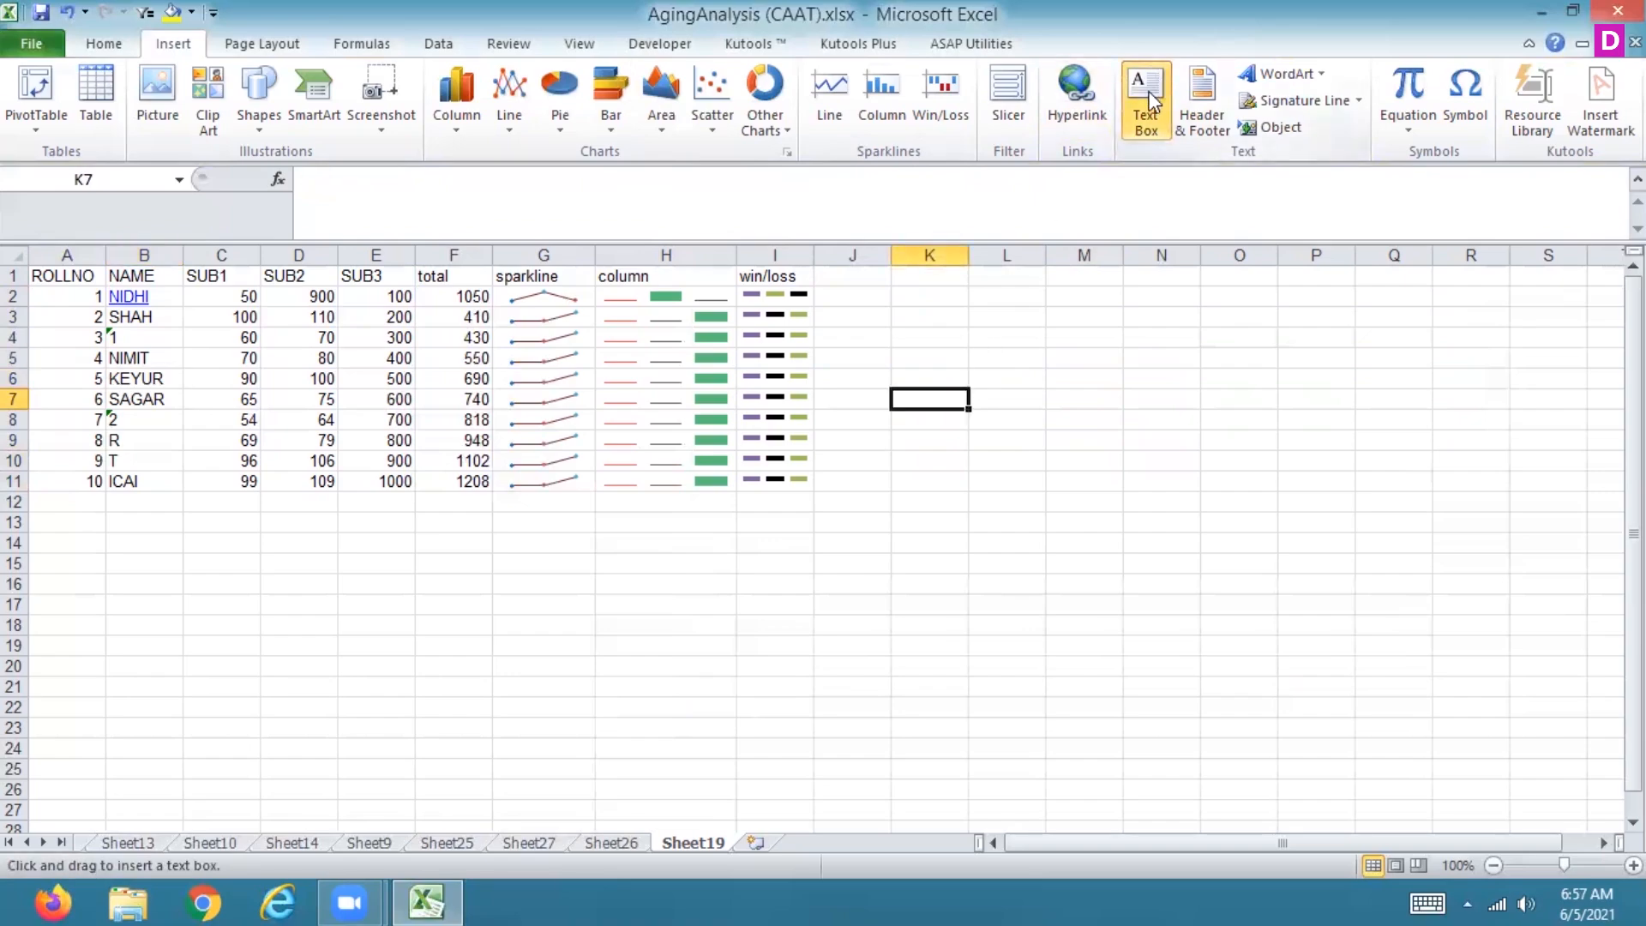
pyautogui.click(1149, 93)
pyautogui.click(1144, 95)
pyautogui.moveTo(671, 608); pyautogui.dragTo(958, 733)
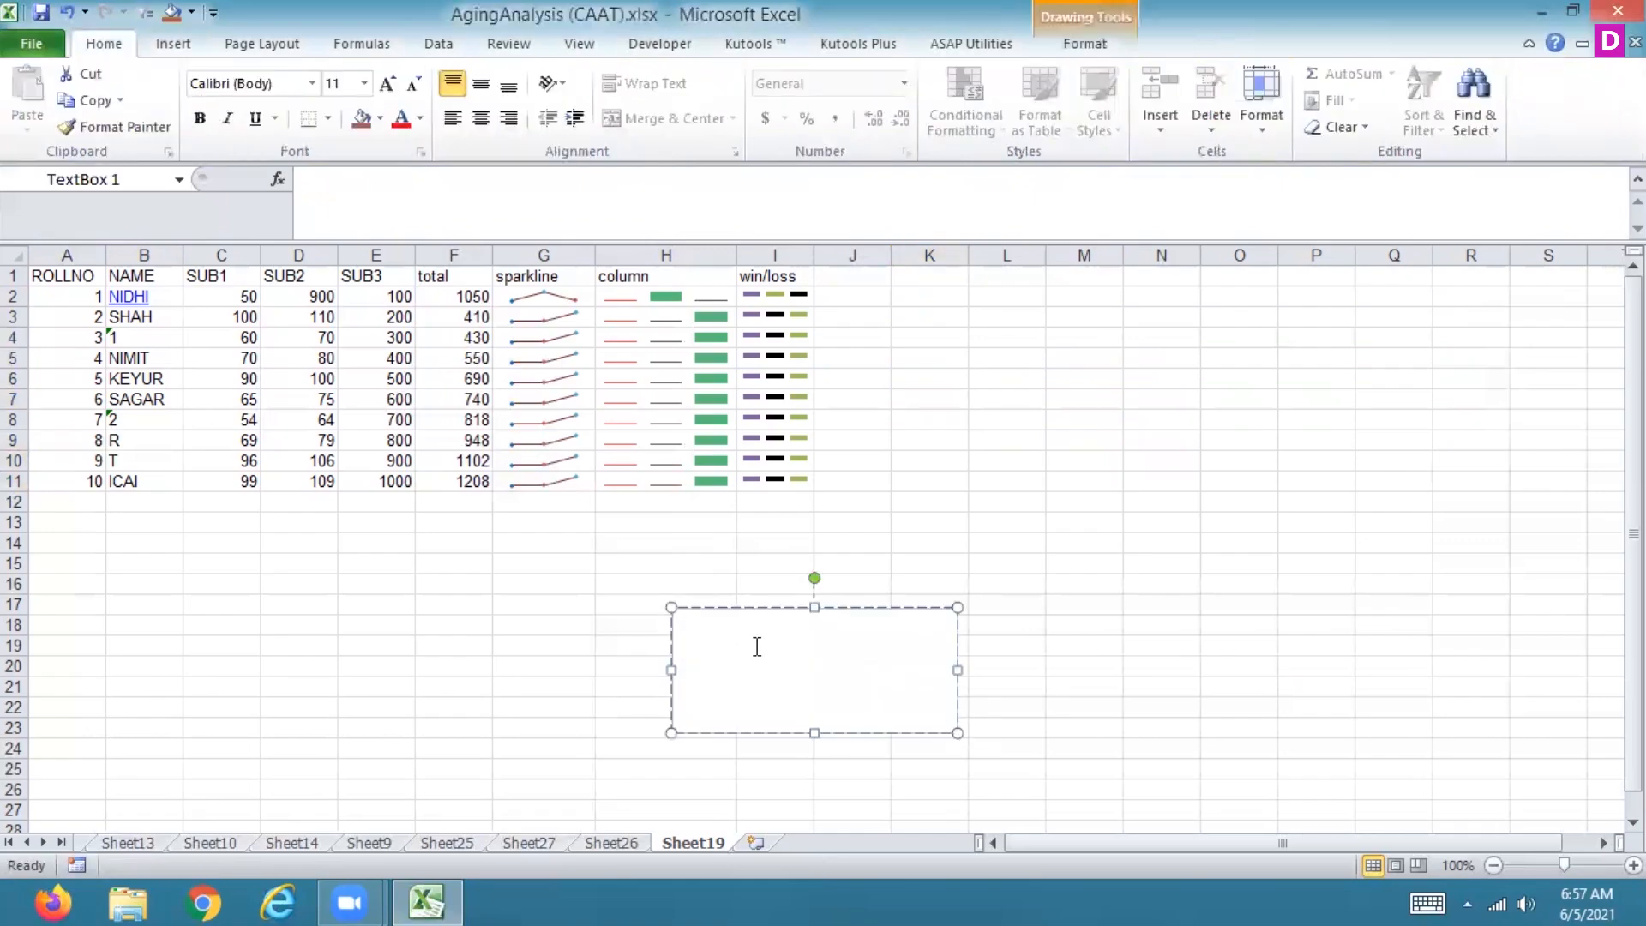
# Step: Enter the text THIS ALL DATA IS COMING FROM LINE DATA in the text box
pyautogui.write('THIS ALL DATA IS COMIN')
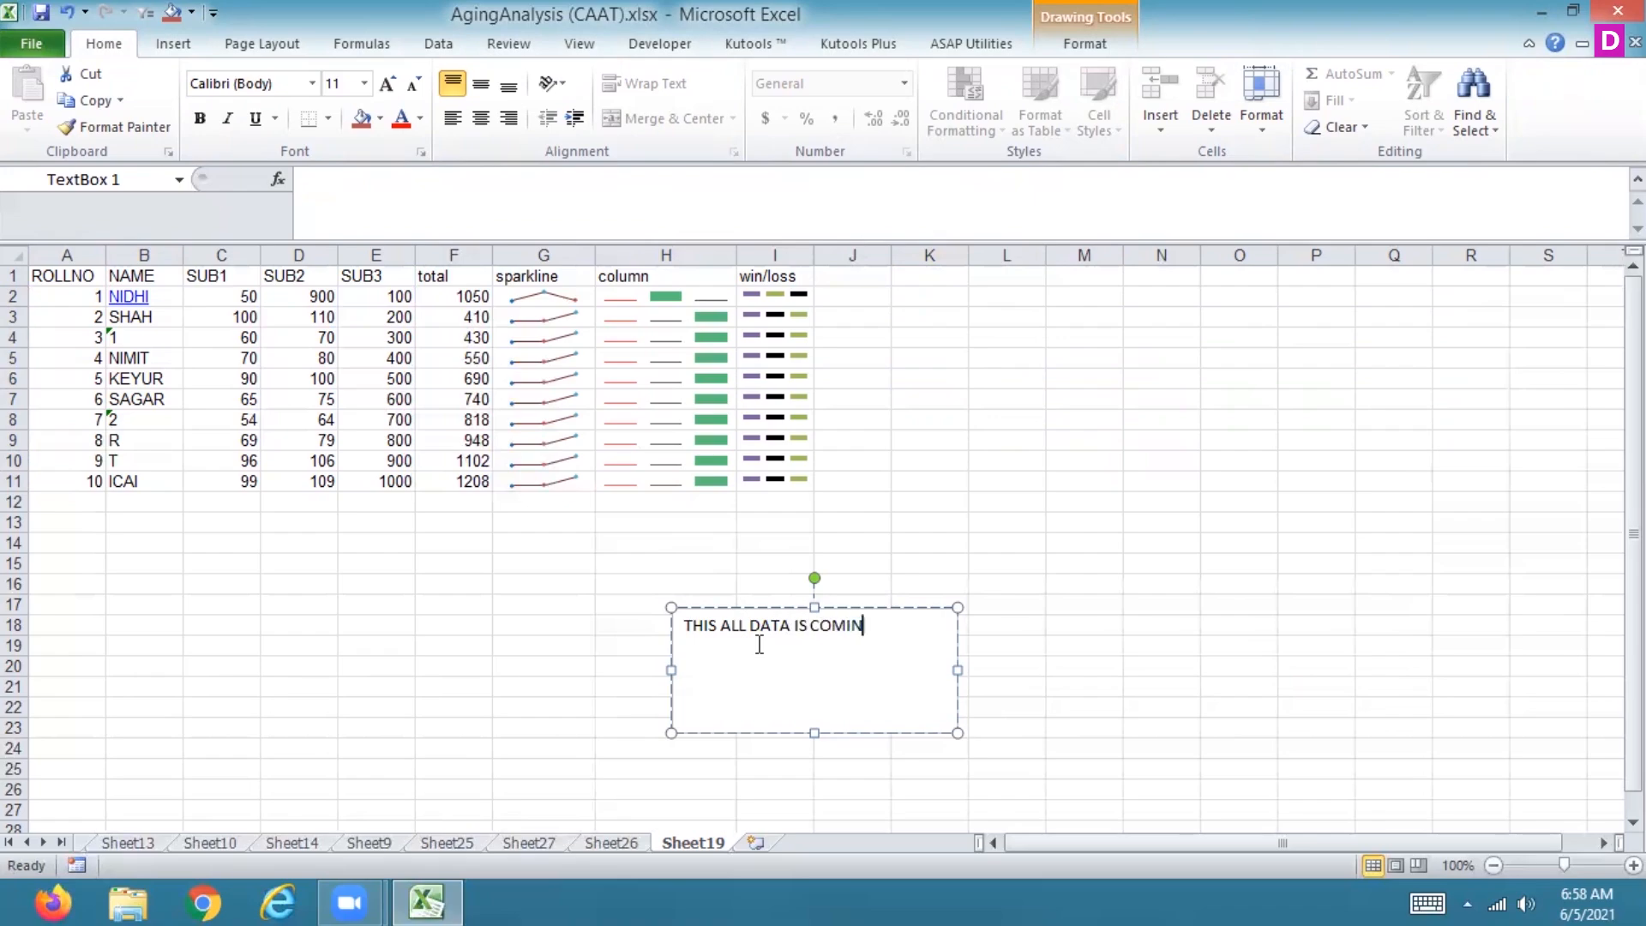
pyautogui.write('G FROM LINE DATA')
pyautogui.click(1035, 377)
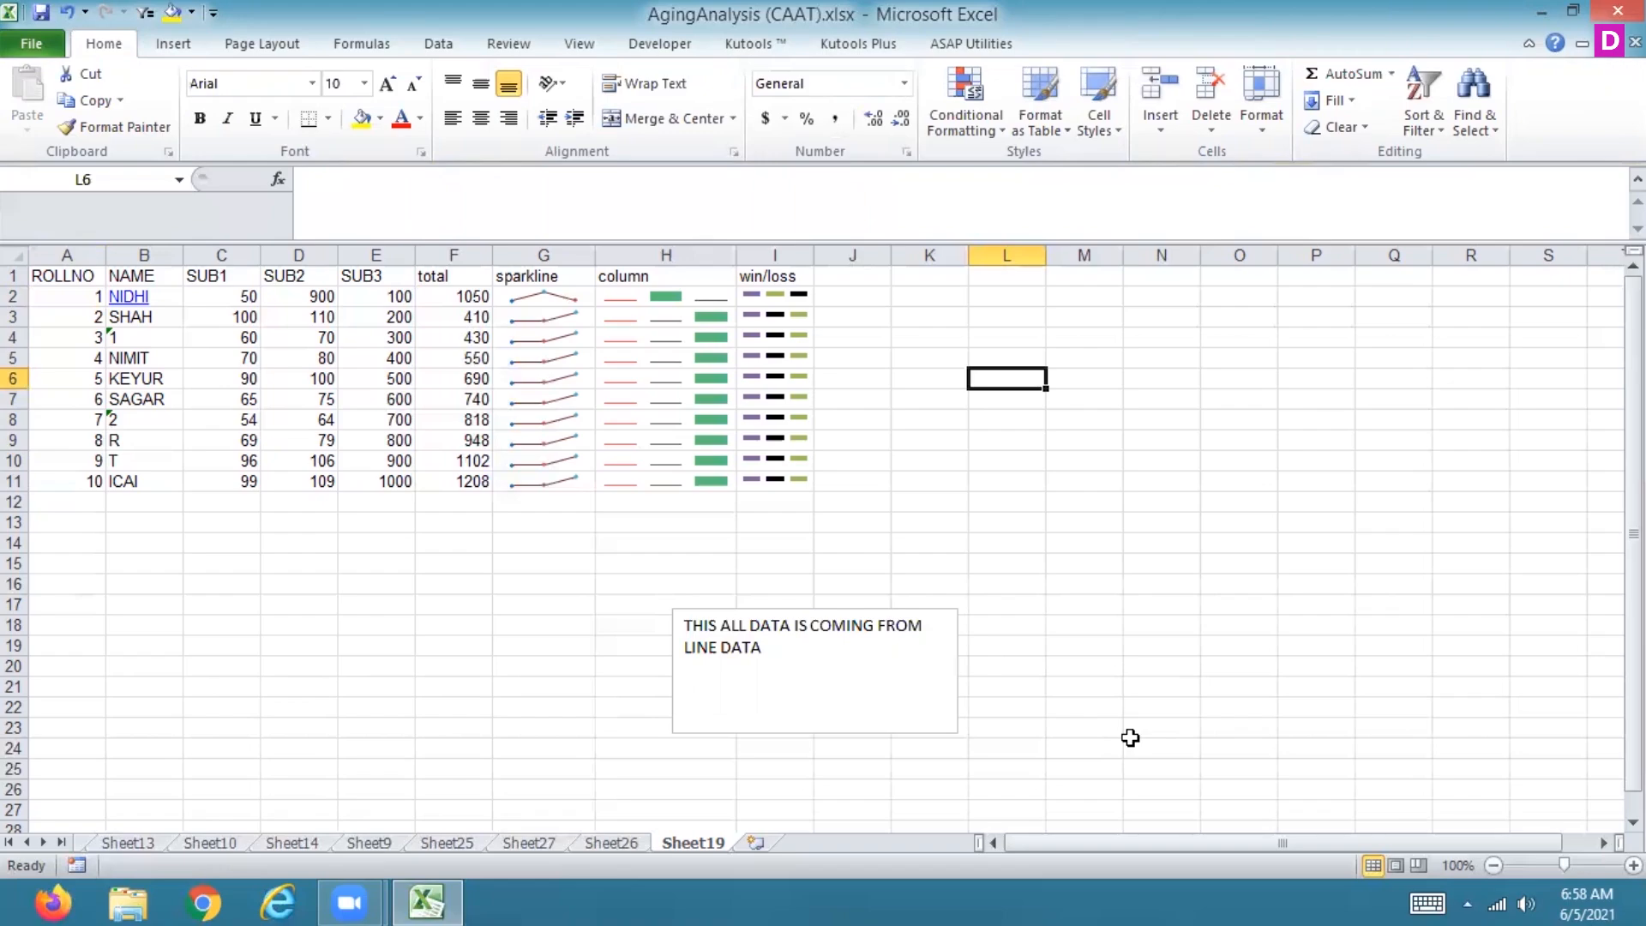
pyautogui.click(437, 476)
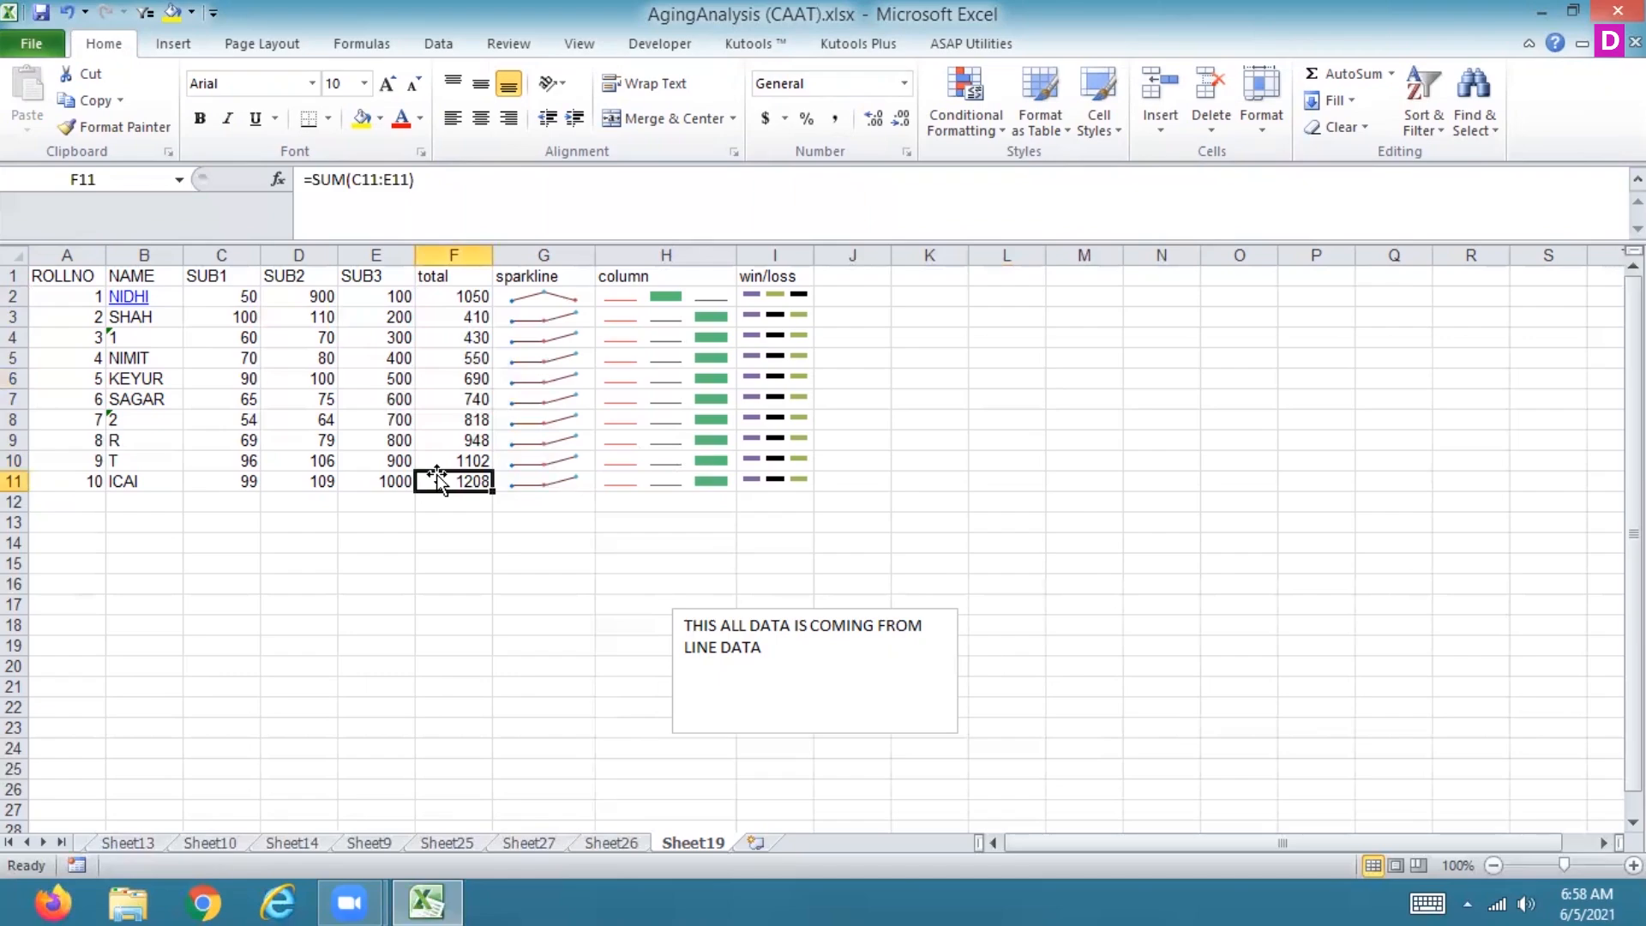